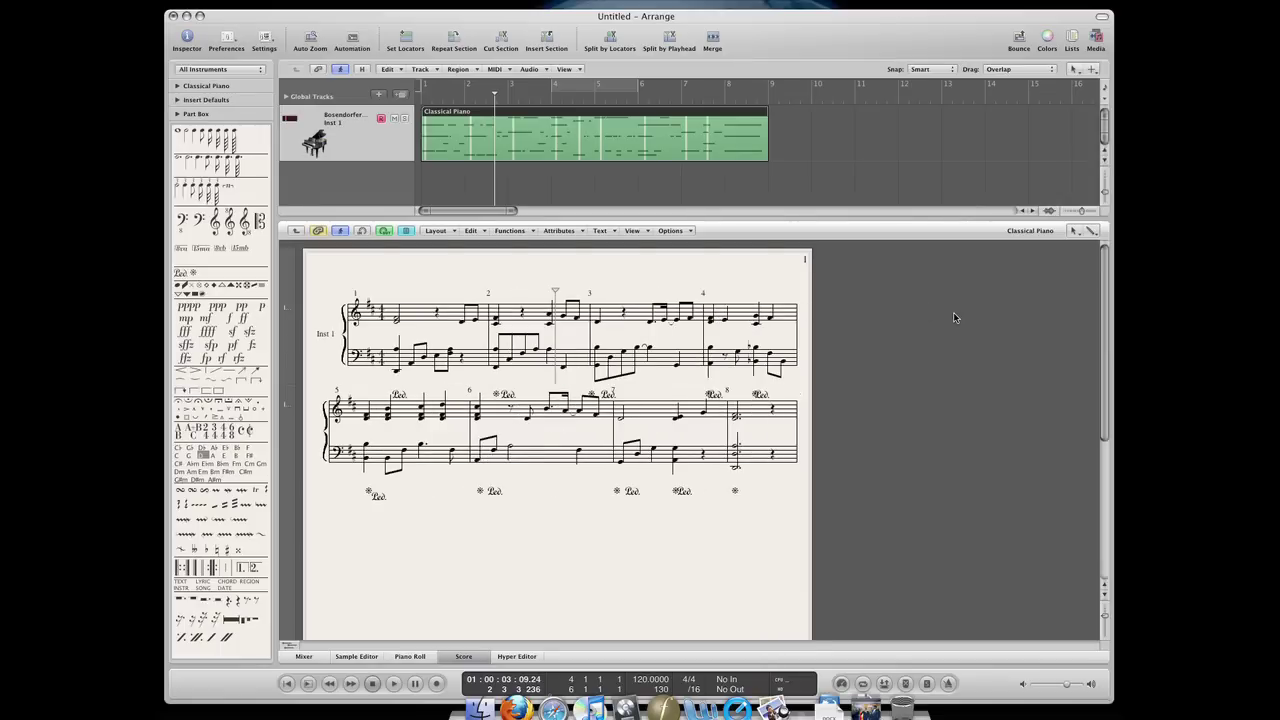
Switch the score to a piano roll, close the editor, and deselect the Classical Piano region.
key("p")
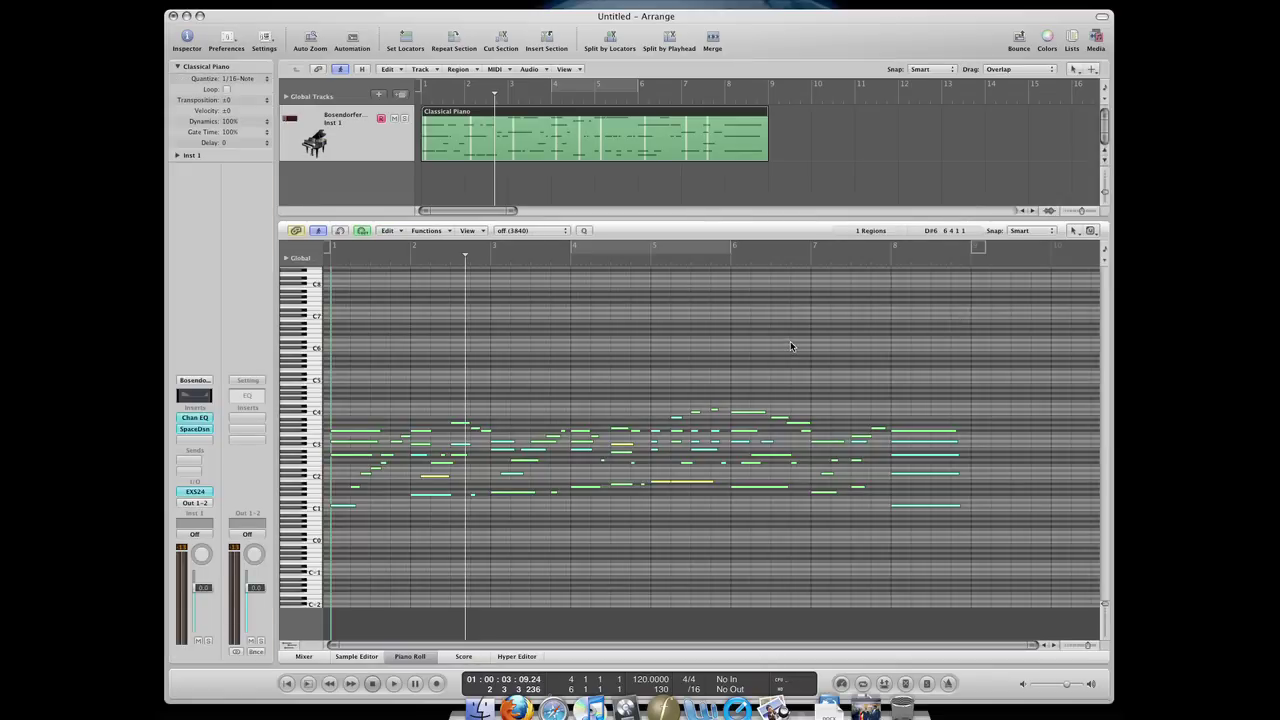
key("p")
left_click(755, 351)
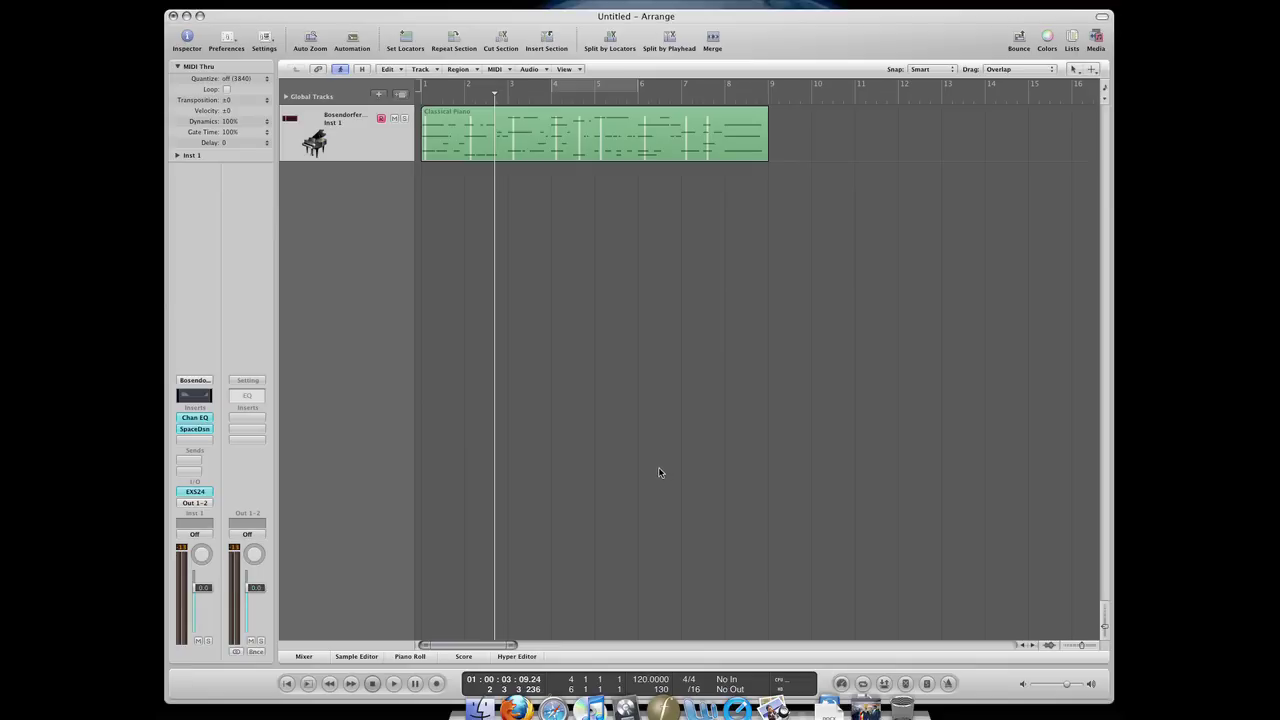
Create one new software instrument track, Inst 2, and hide the Library.
left_click(381, 96)
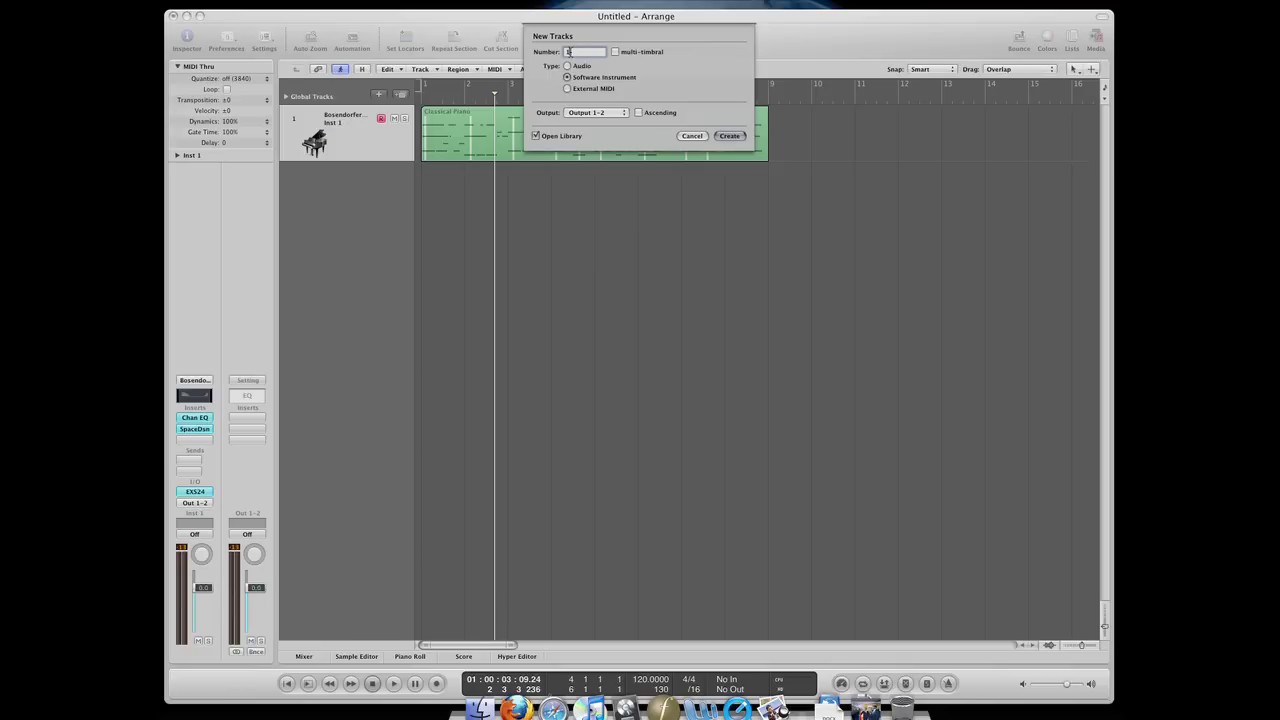
type("15")
key("BackSpace")
key("BackSpace")
type("1")
left_click(738, 136)
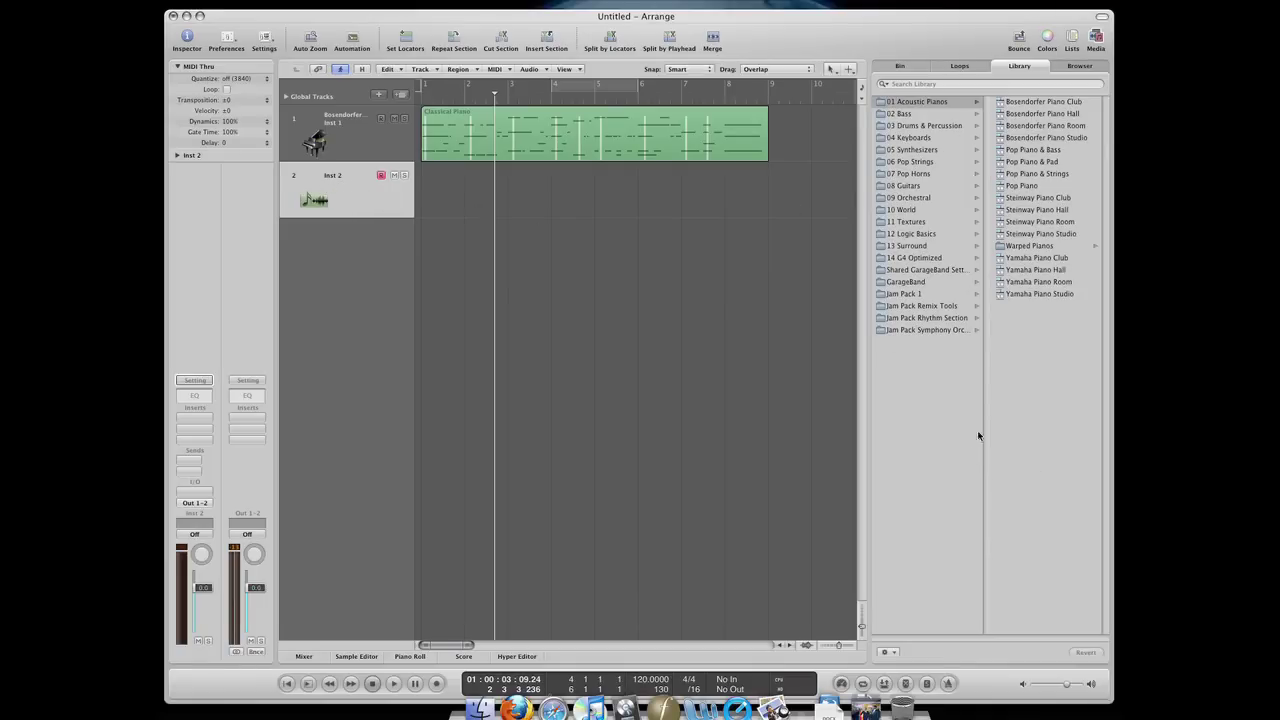
key("y")
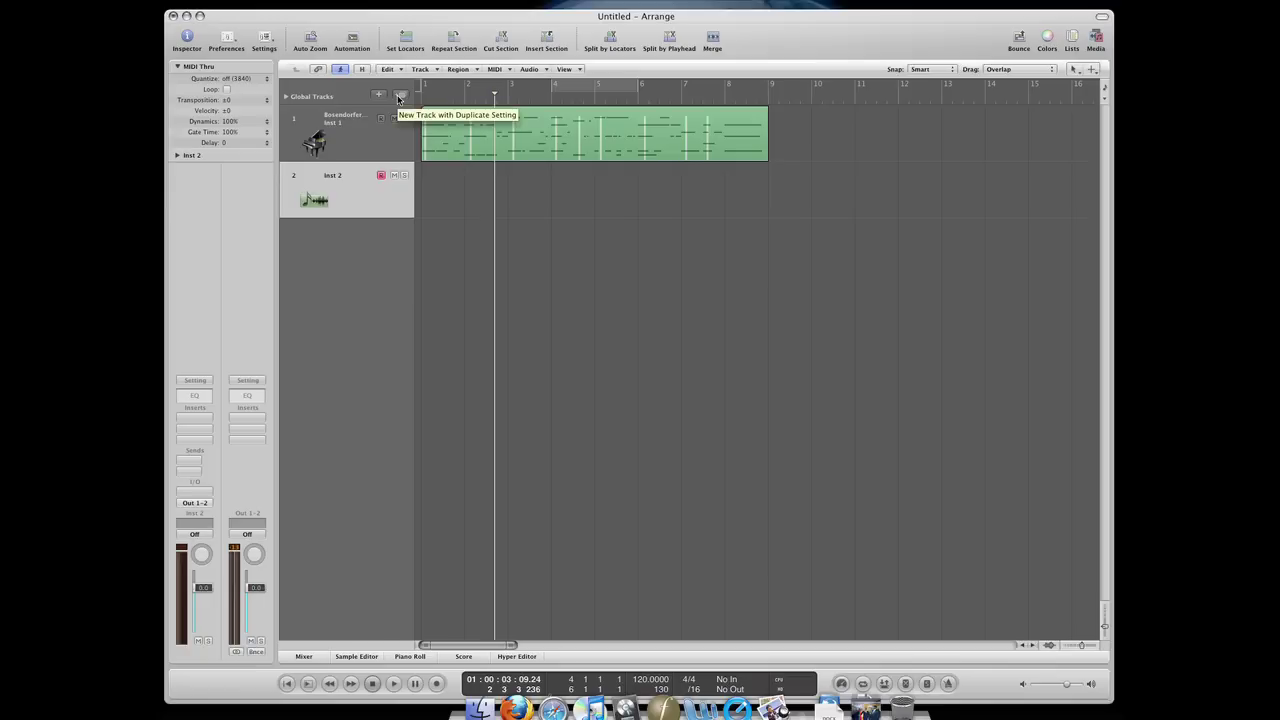
Add a third empty instrument track, Inst 3, using Inst 2's settings.
left_click(350, 148)
left_click(357, 193)
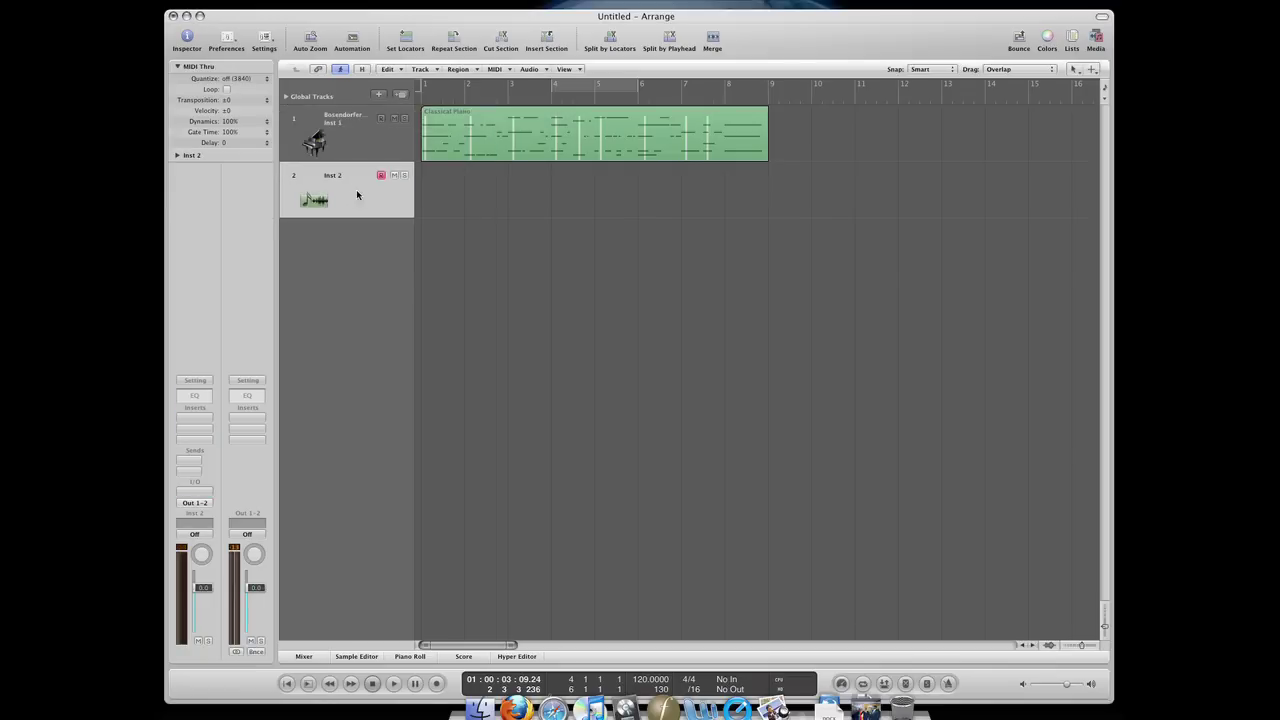
left_click(402, 96)
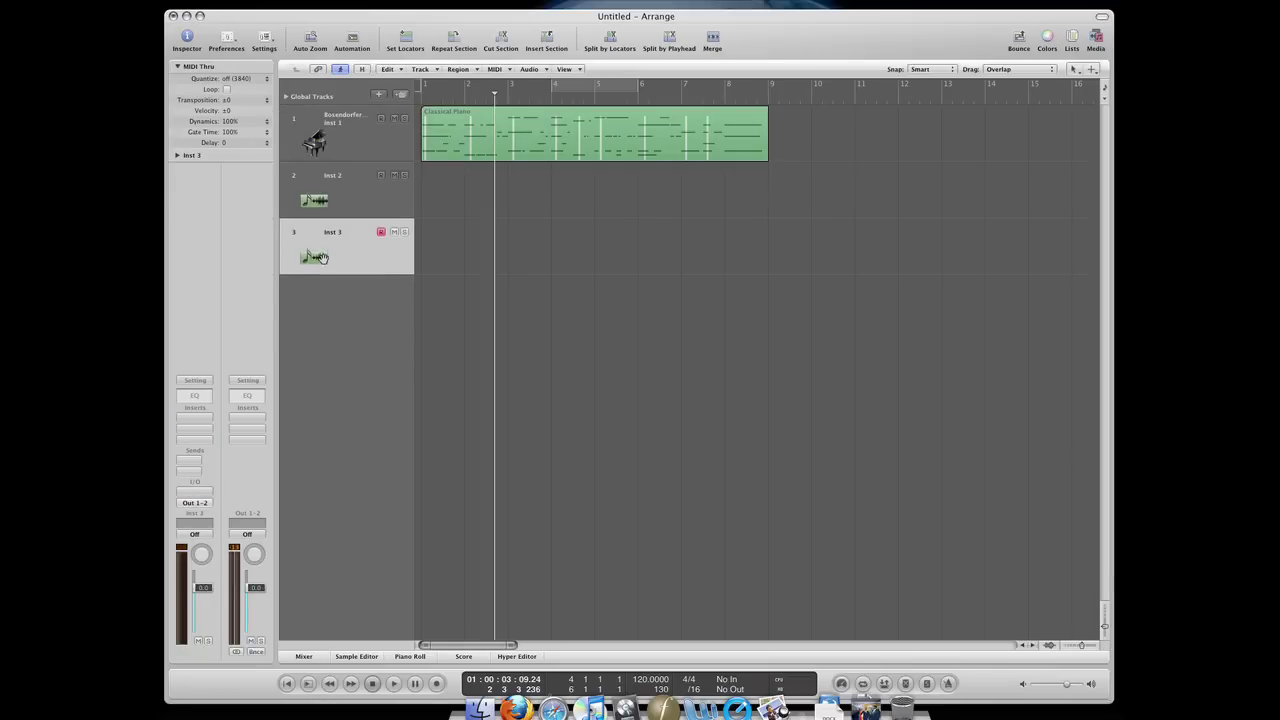
Duplicate the Bosendorfer piano track, then delete the duplicate.
left_click(360, 140)
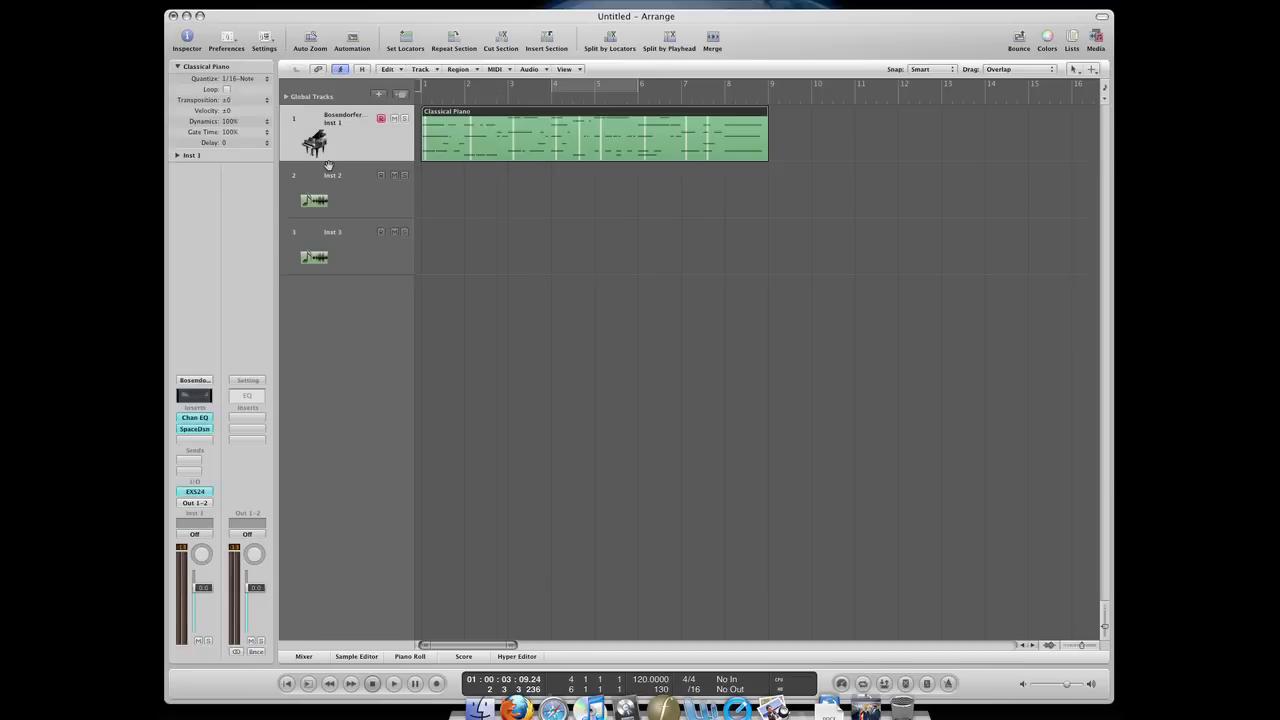
left_click(400, 96)
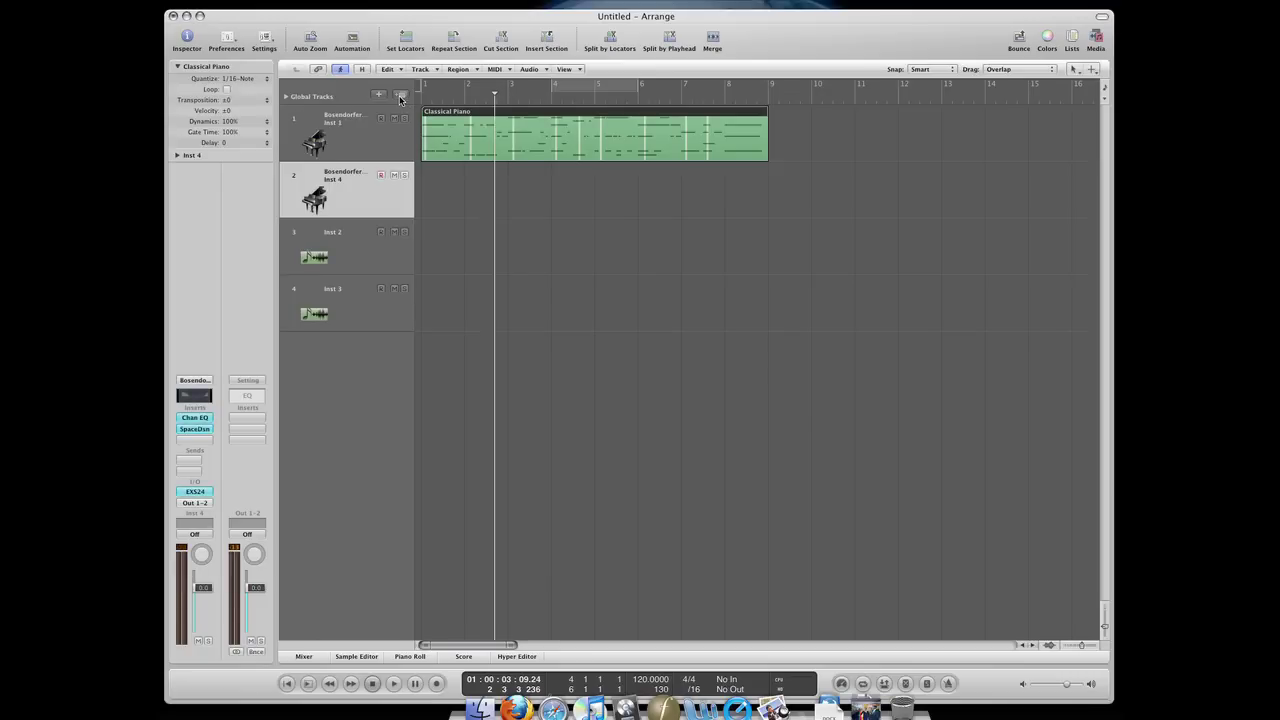
left_click(348, 134)
left_click(339, 193)
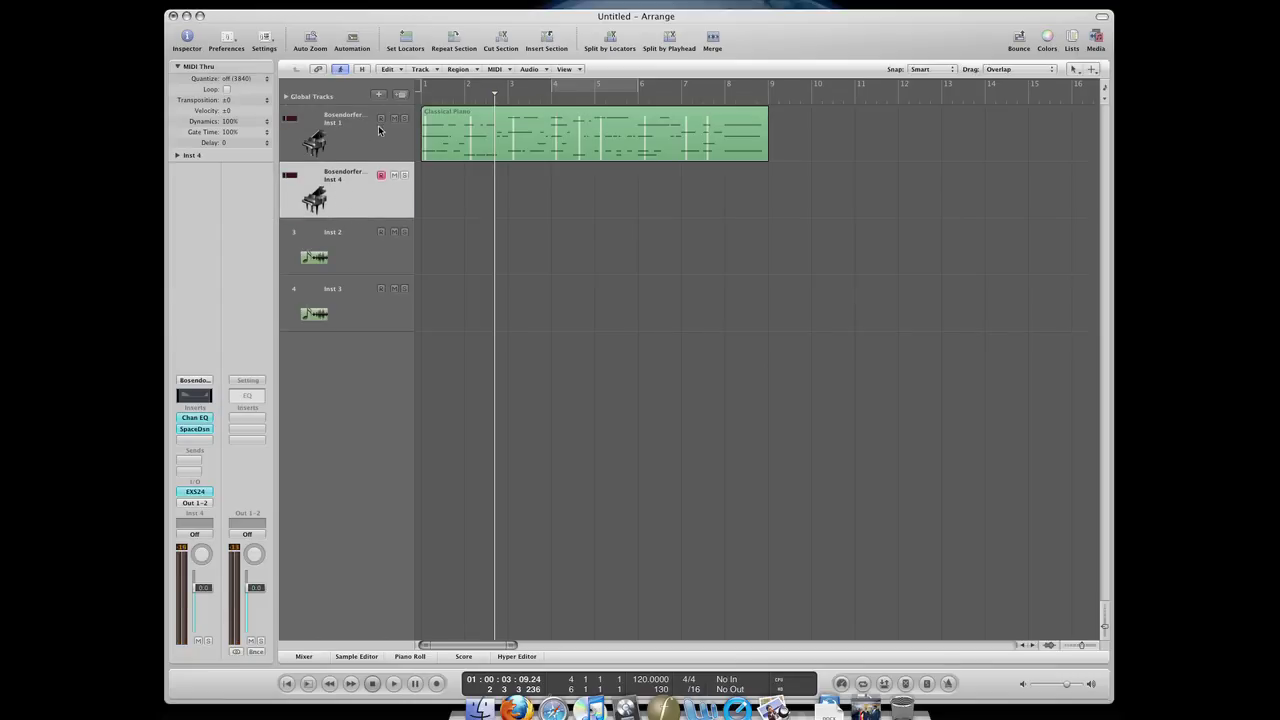
key("super+BackSpace")
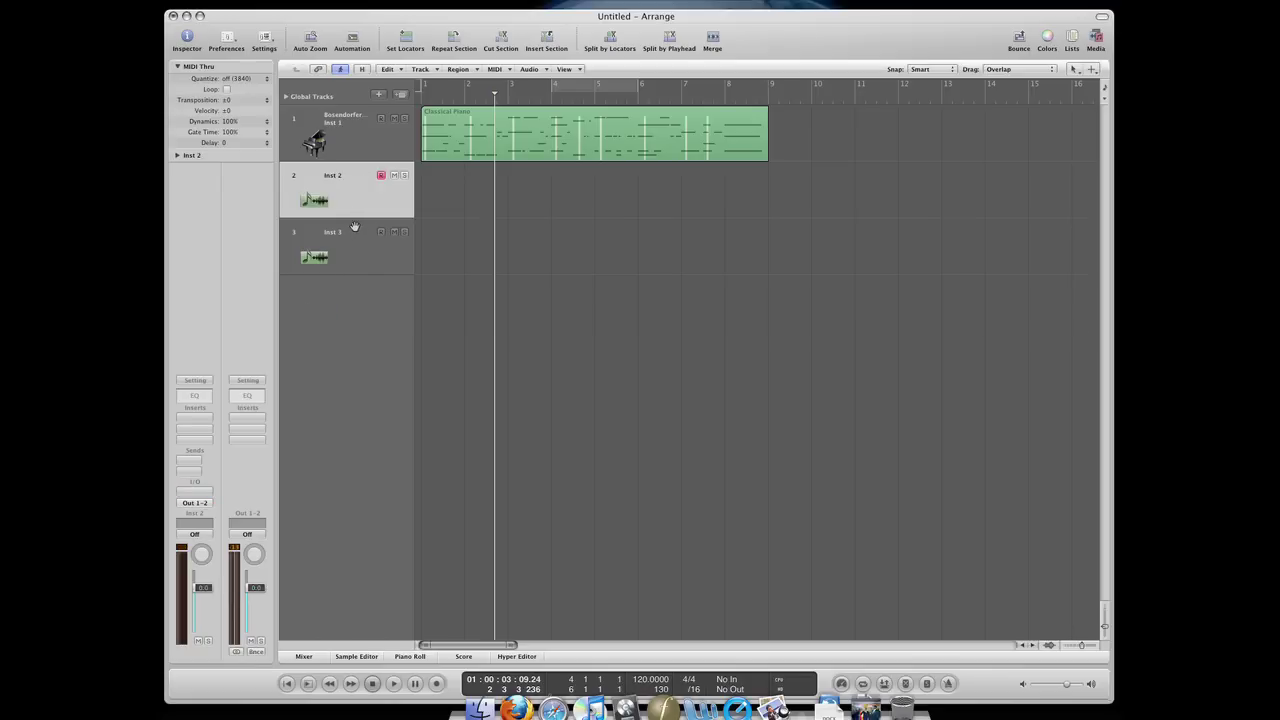
Add empty tracks Inst 4 and Inst 5 in the space below Inst 3.
double_click(340, 340)
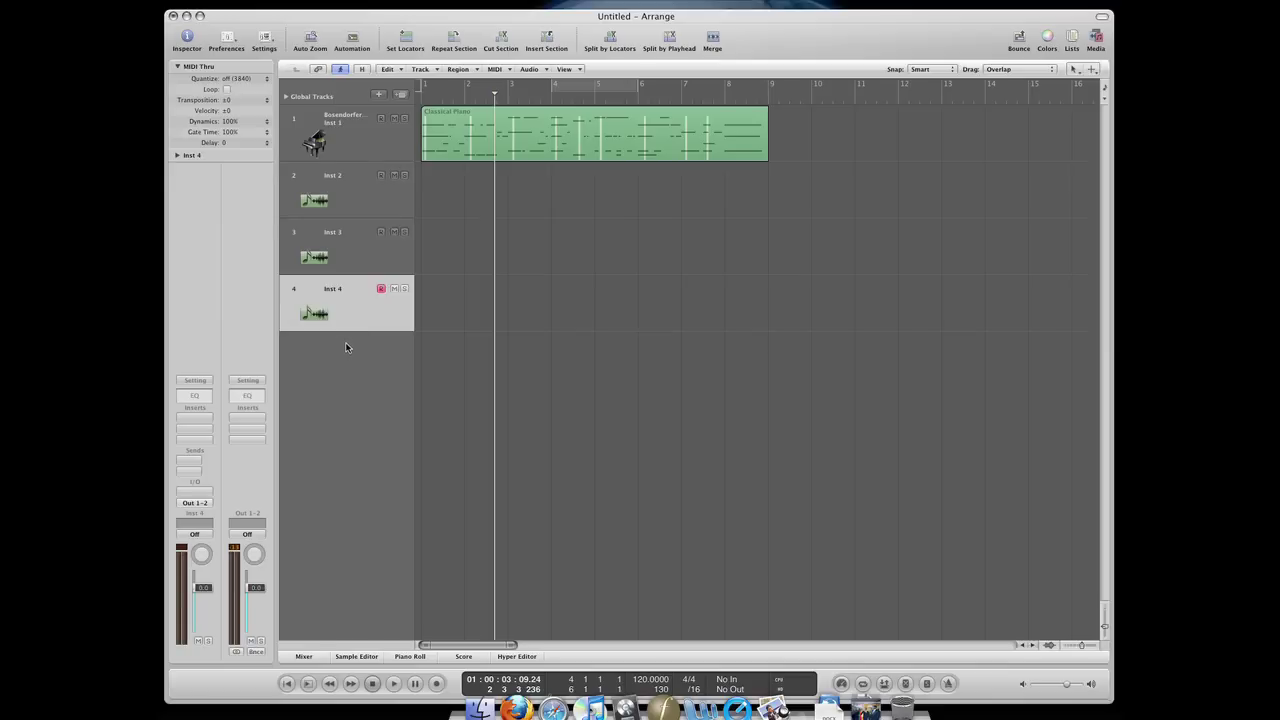
left_click(336, 144)
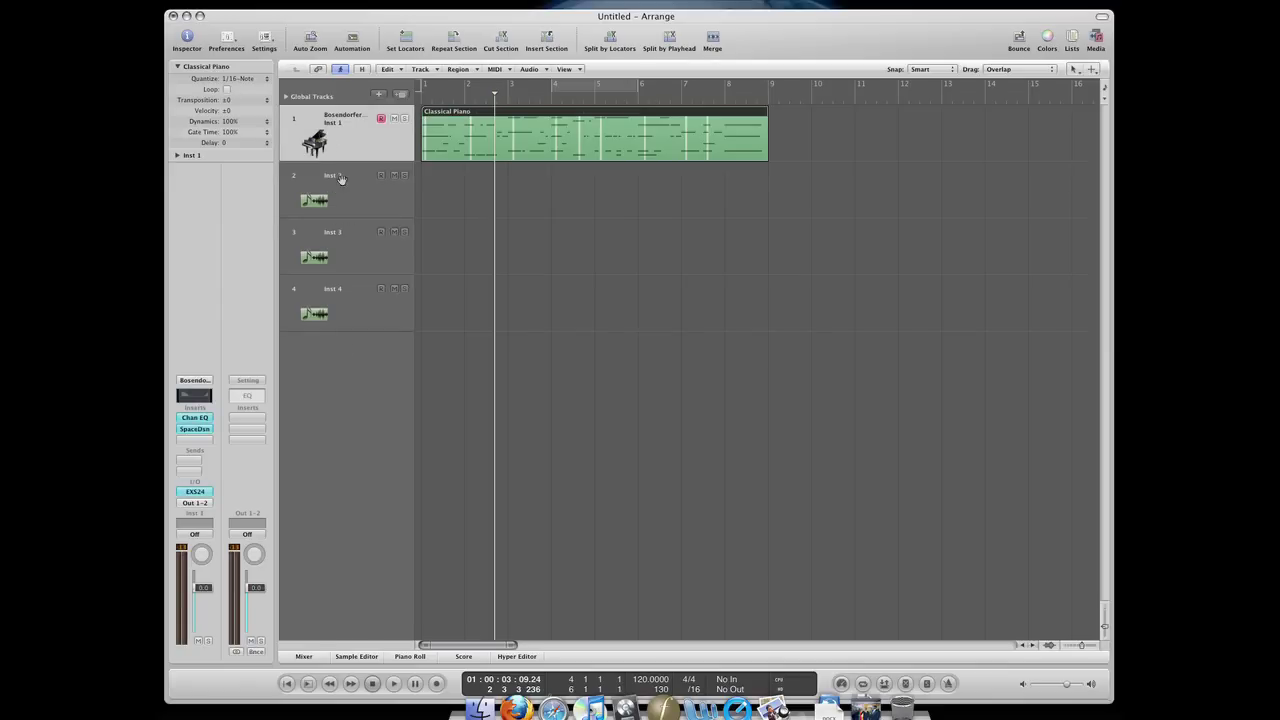
double_click(339, 395)
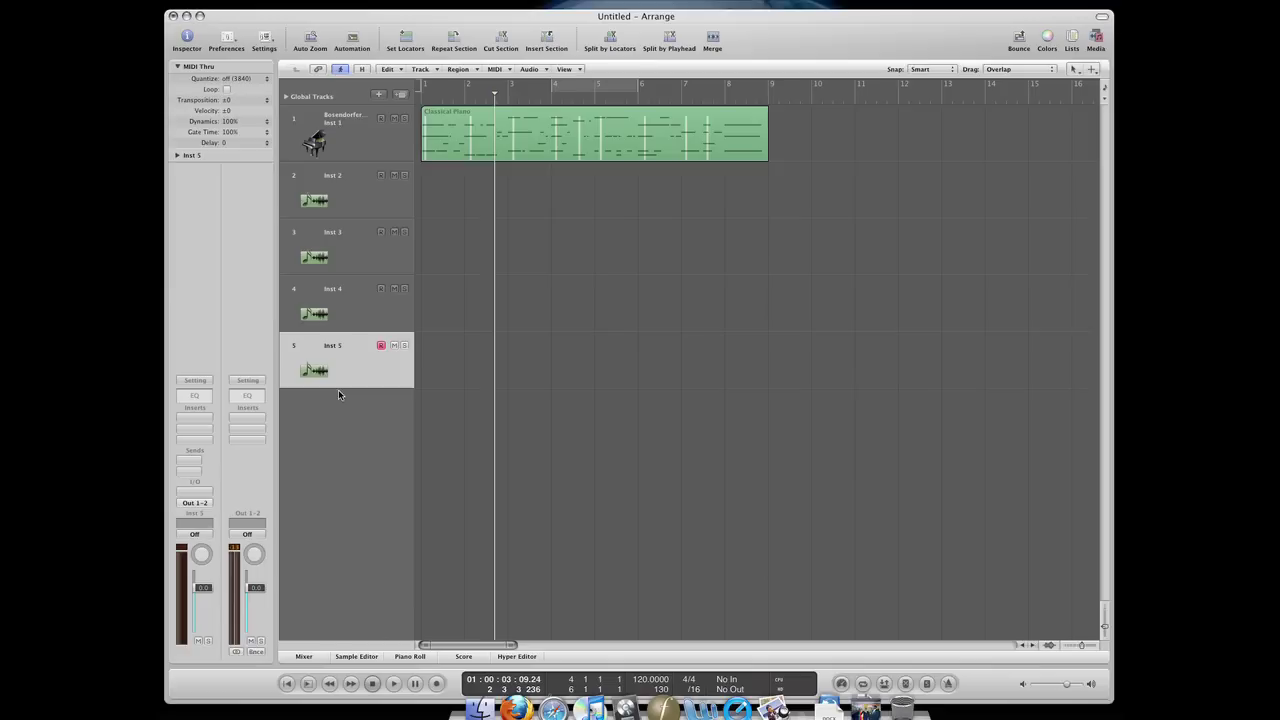
Select Inst 2 and load the 07 Pop Horns > Pop Trumpets patch from the Library.
left_click(330, 203)
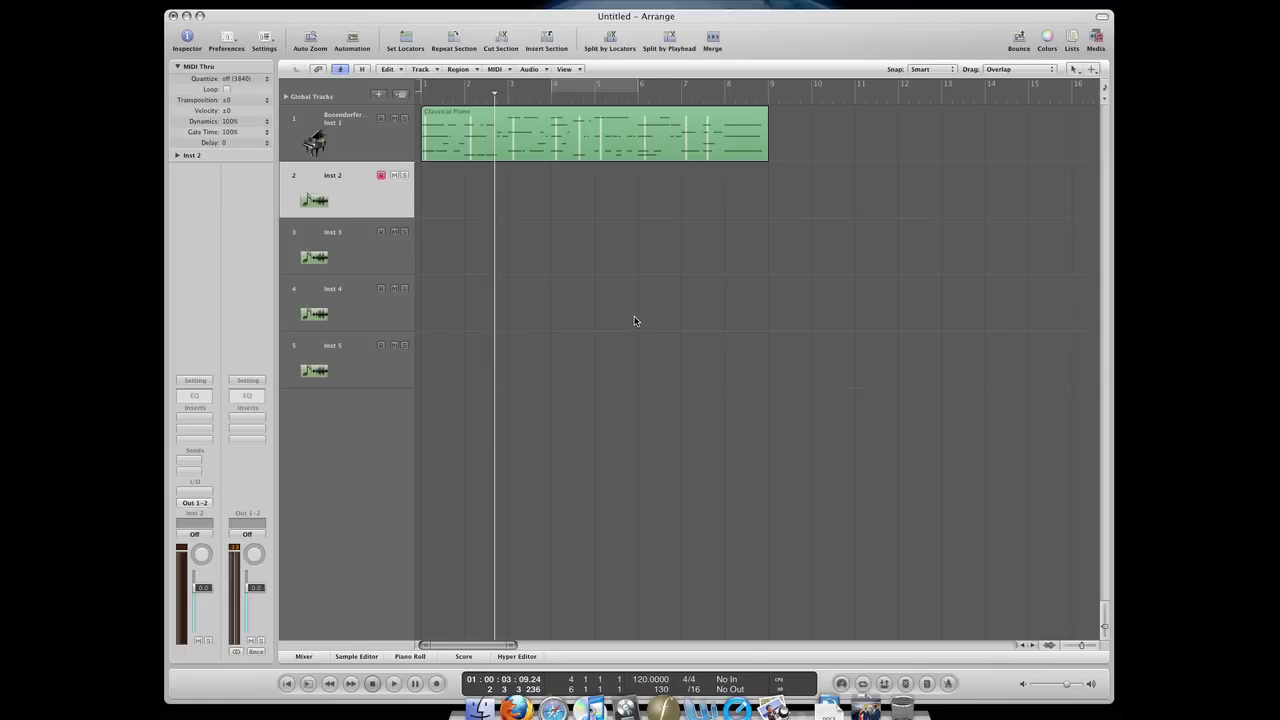
key("y")
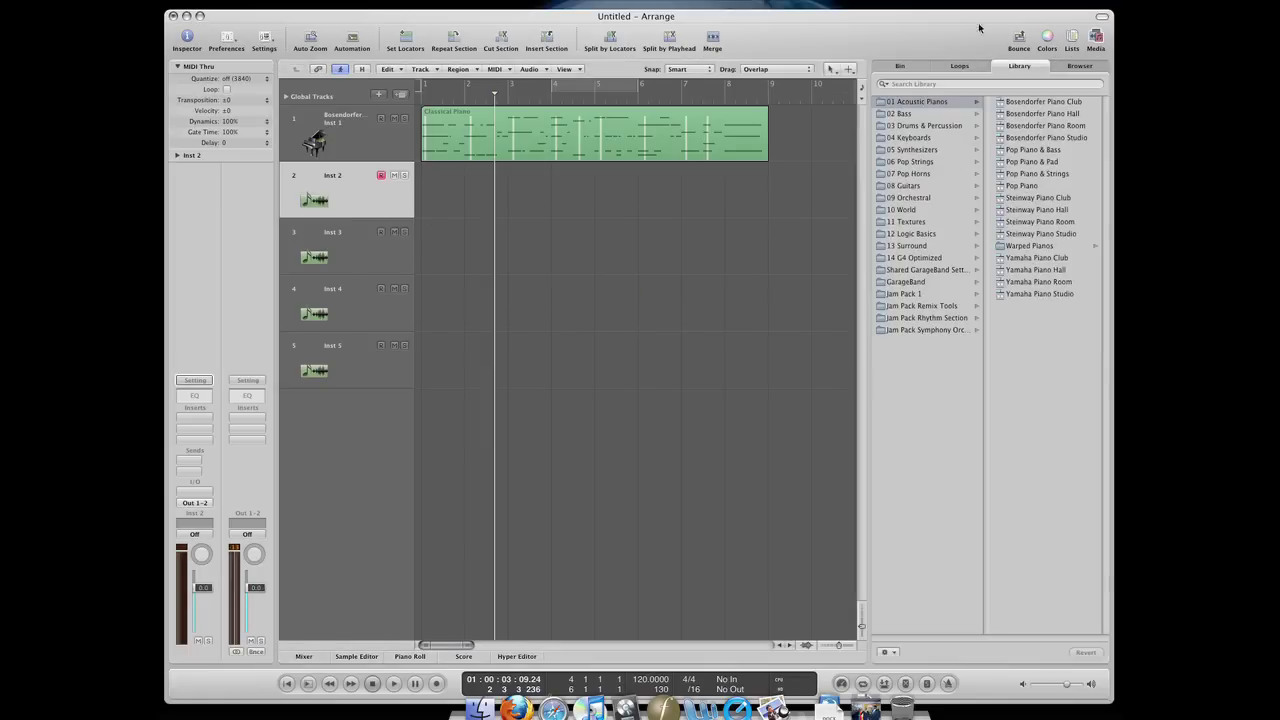
left_click(910, 161)
left_click(913, 257)
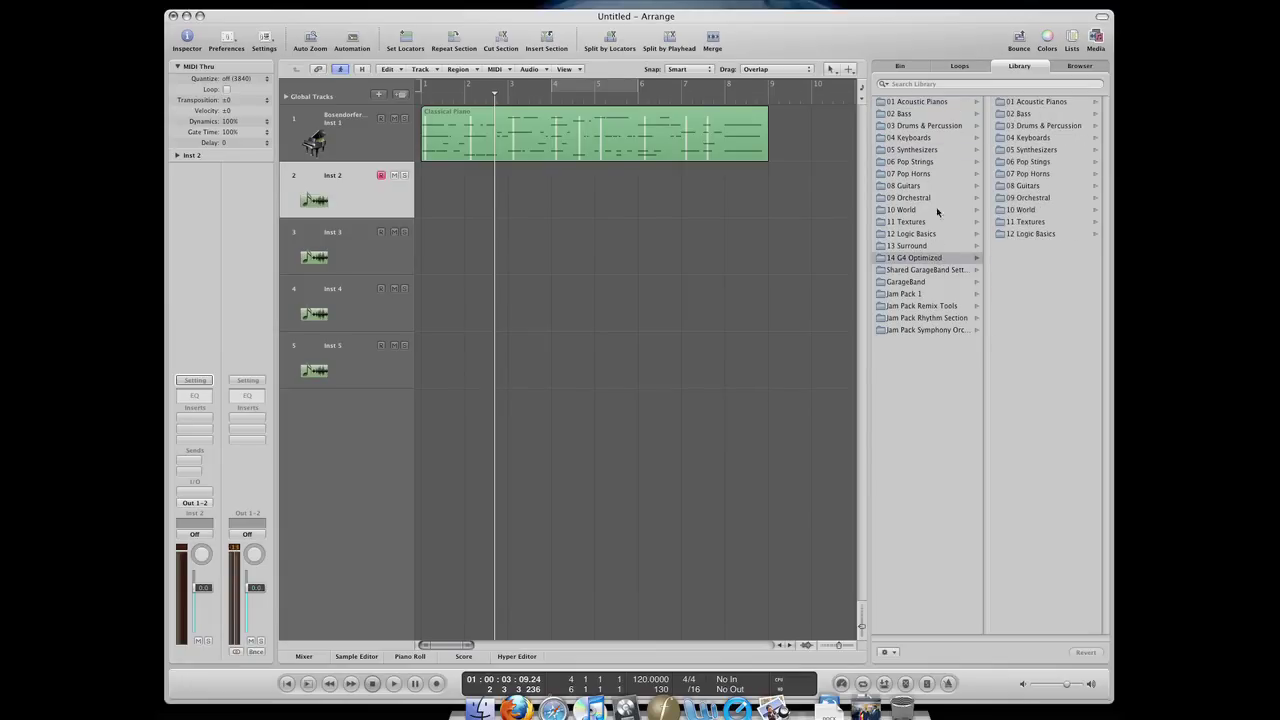
left_click(908, 173)
left_click(1028, 125)
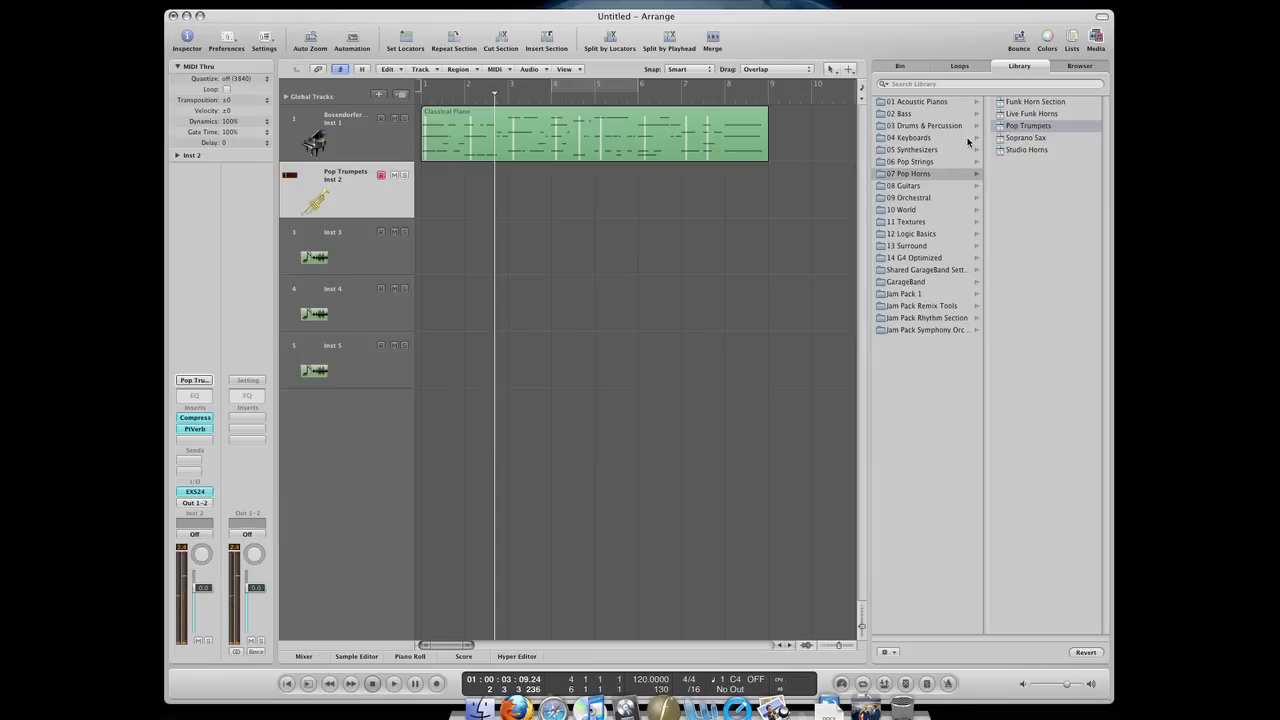
Browse the Keyboards, Bass, Surround and Pop Strings folders, settling on the EFM 1 FM Synth patch.
left_click(966, 139)
mouse_move(956, 214)
left_mouse_down()
mouse_move(948, 262)
mouse_move(955, 210)
left_mouse_up()
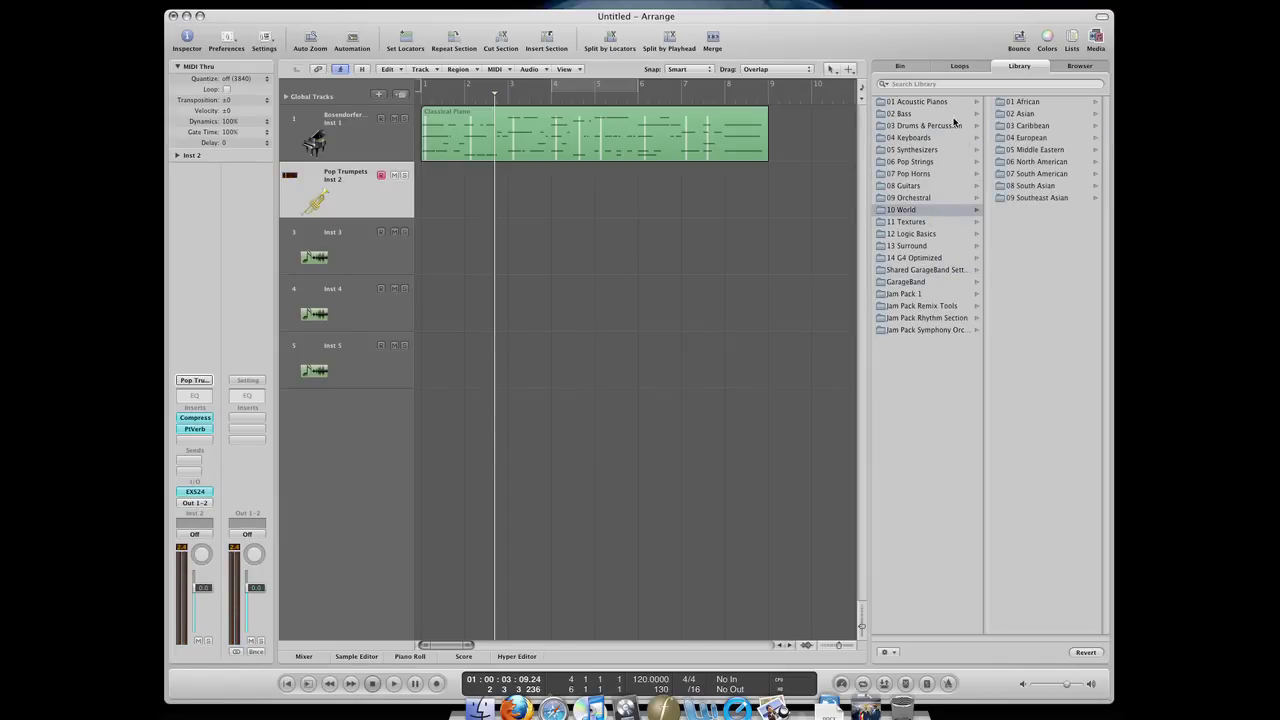
left_click(955, 114)
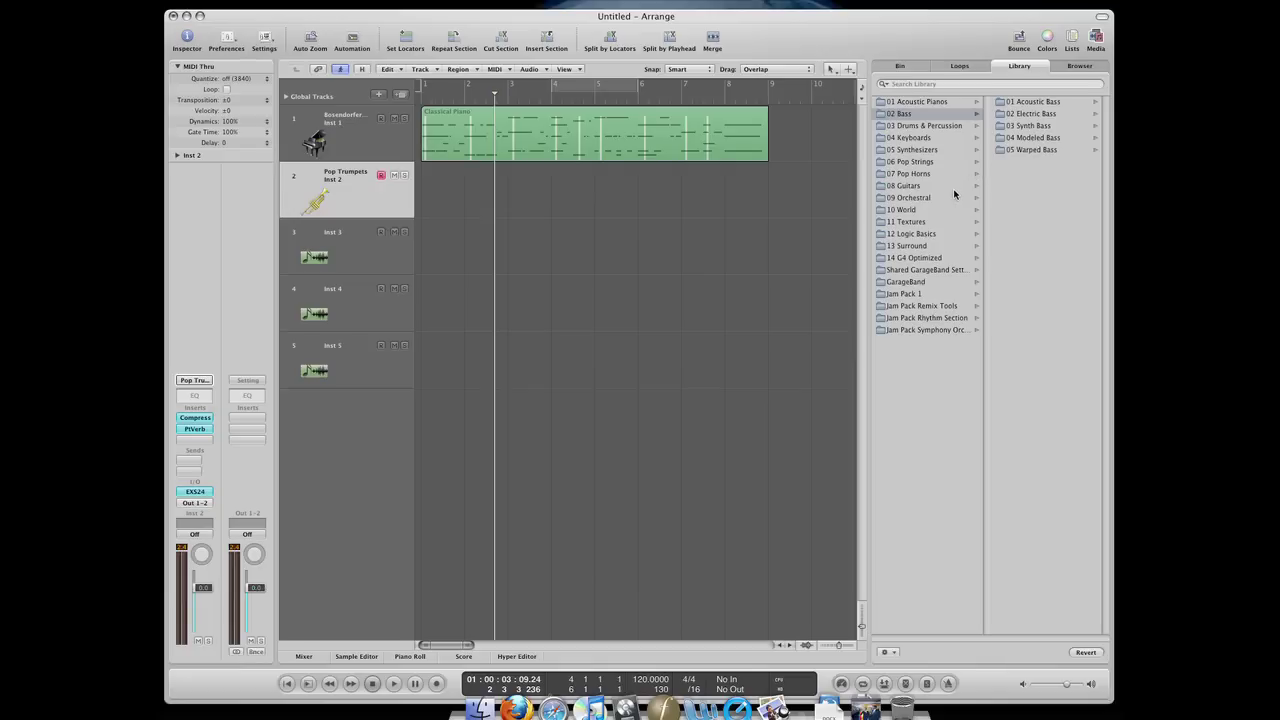
left_click(943, 247)
left_click(1015, 138)
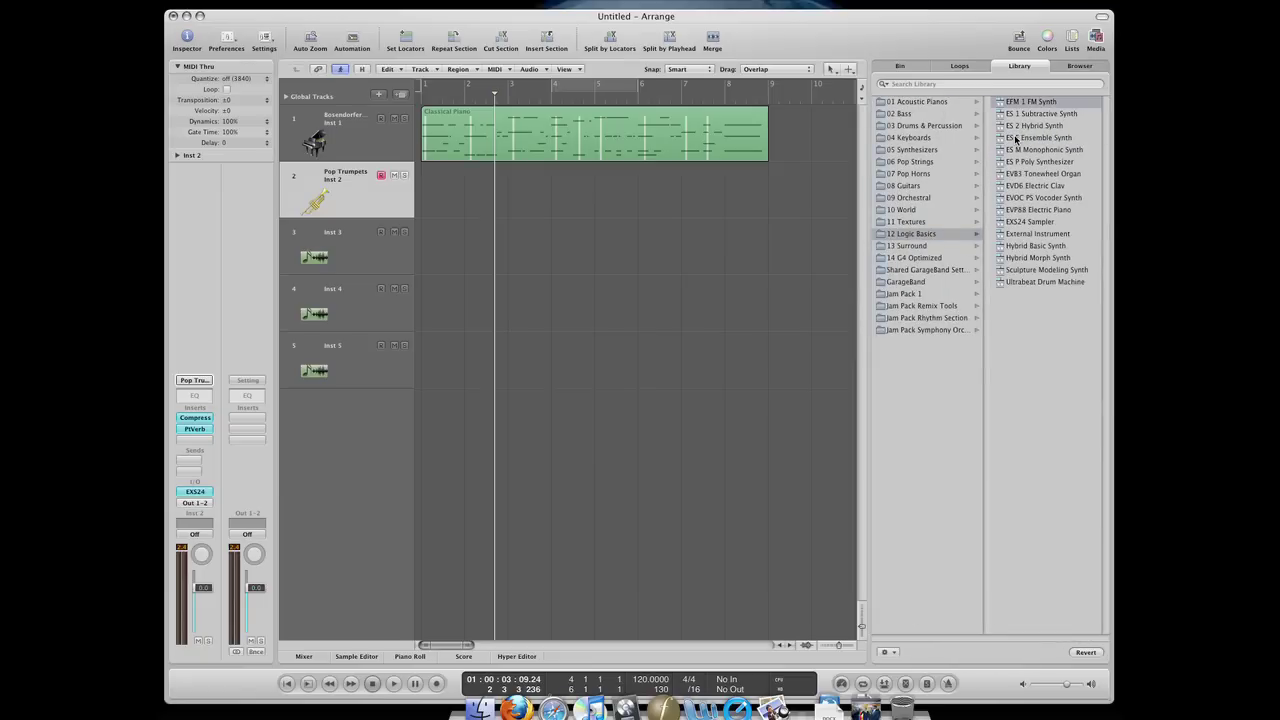
left_click(924, 163)
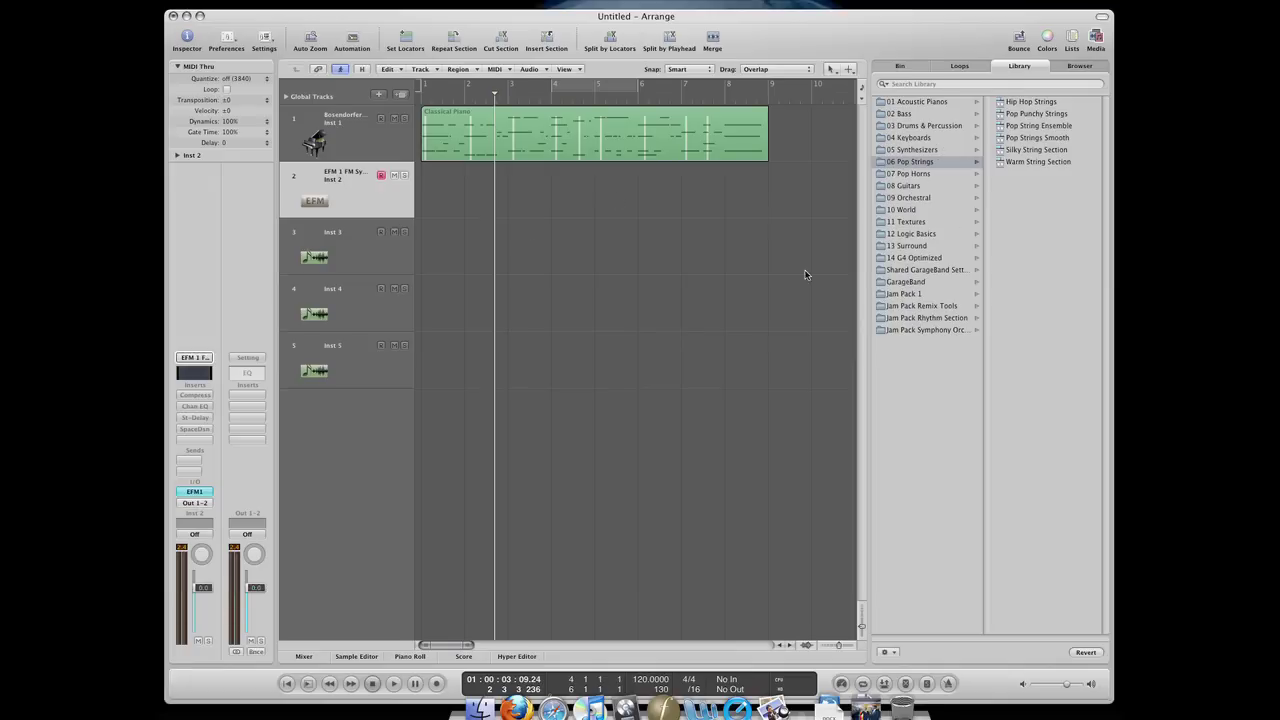
Load the 09 Orchestral > 02 Brass > Brass Ensemble channel strip setting onto Inst 2.
left_click(194, 358)
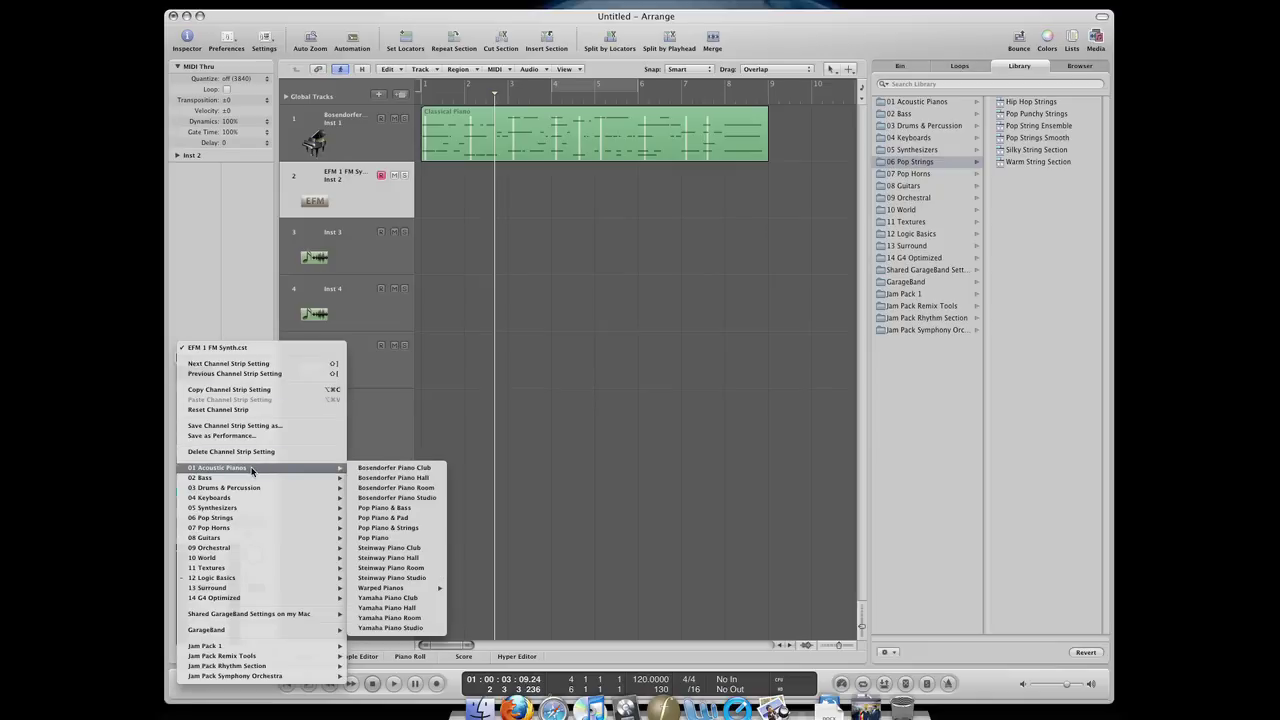
mouse_move(254, 481)
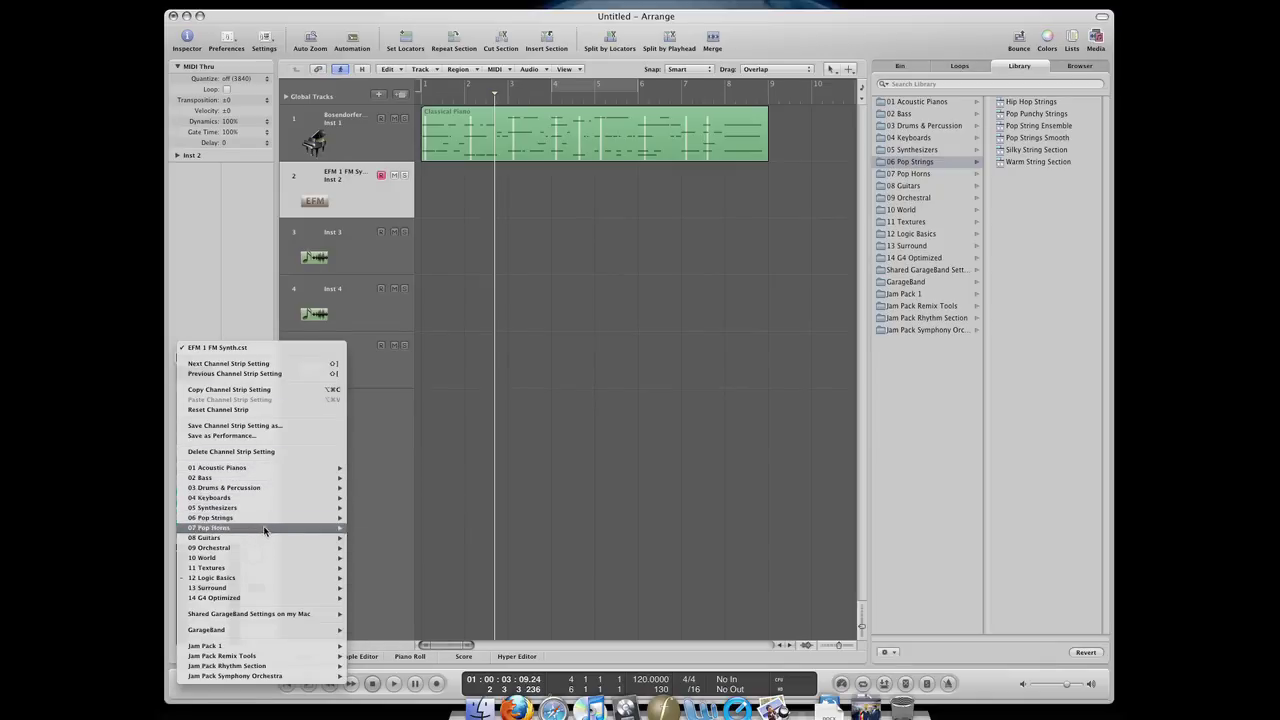
mouse_move(268, 552)
mouse_move(374, 558)
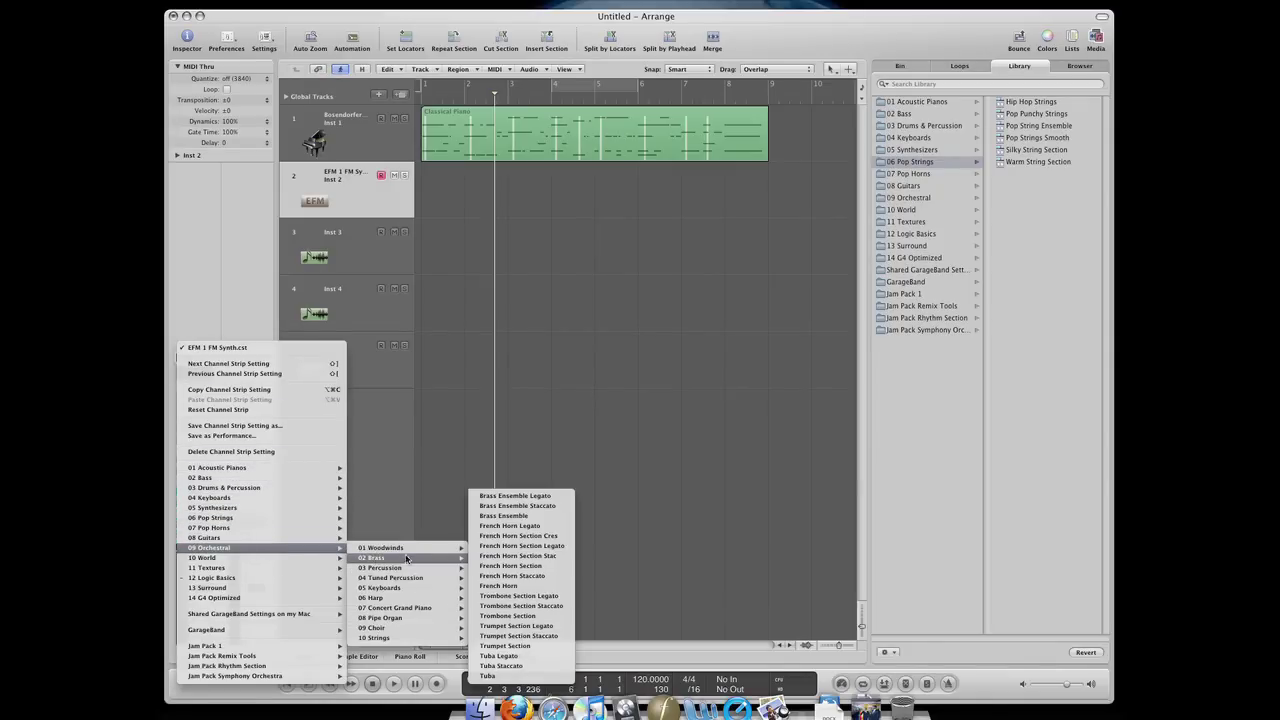
left_click(506, 521)
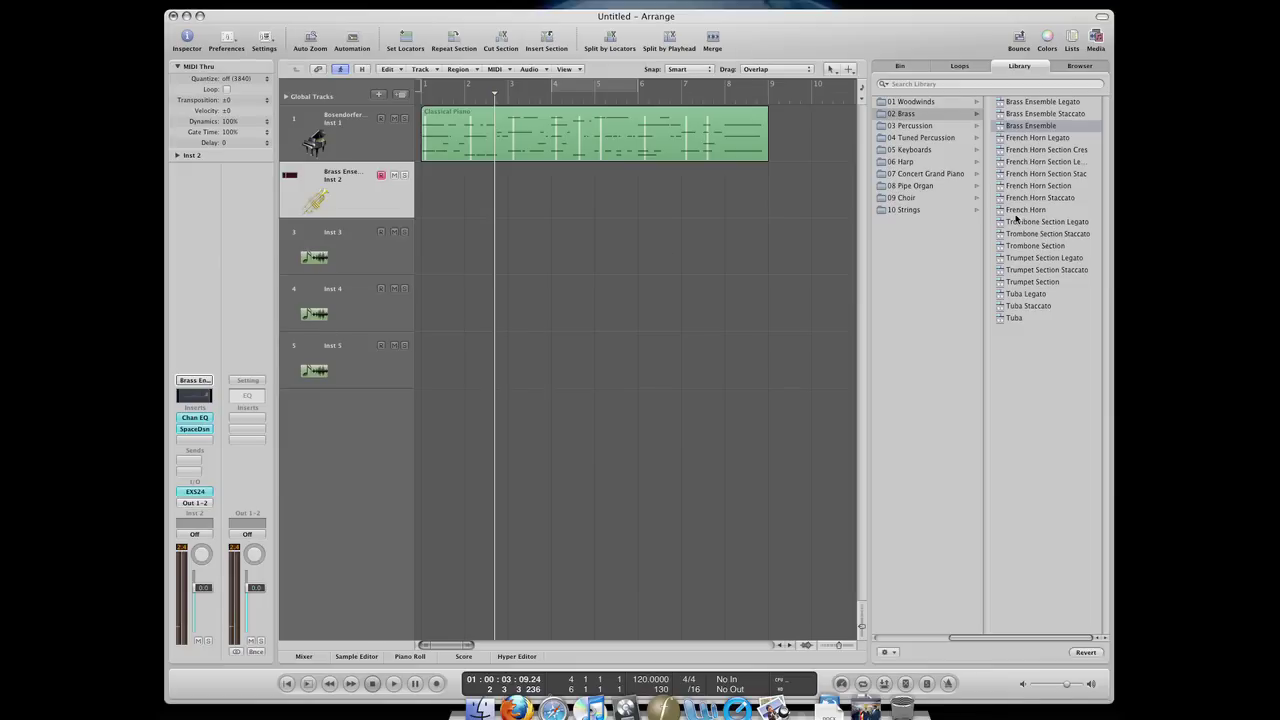
Select Inst 3, briefly switching back to the Brass Ensemble track.
left_click(350, 270)
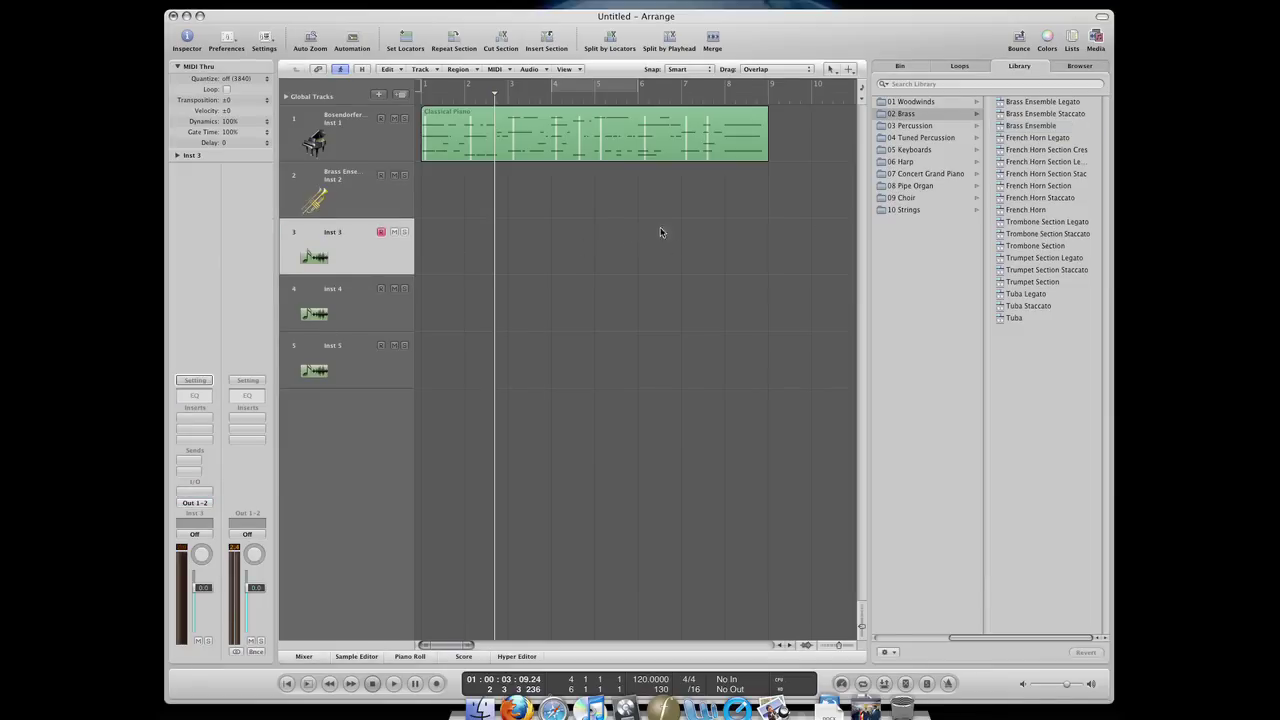
left_click(995, 125)
left_click(342, 192)
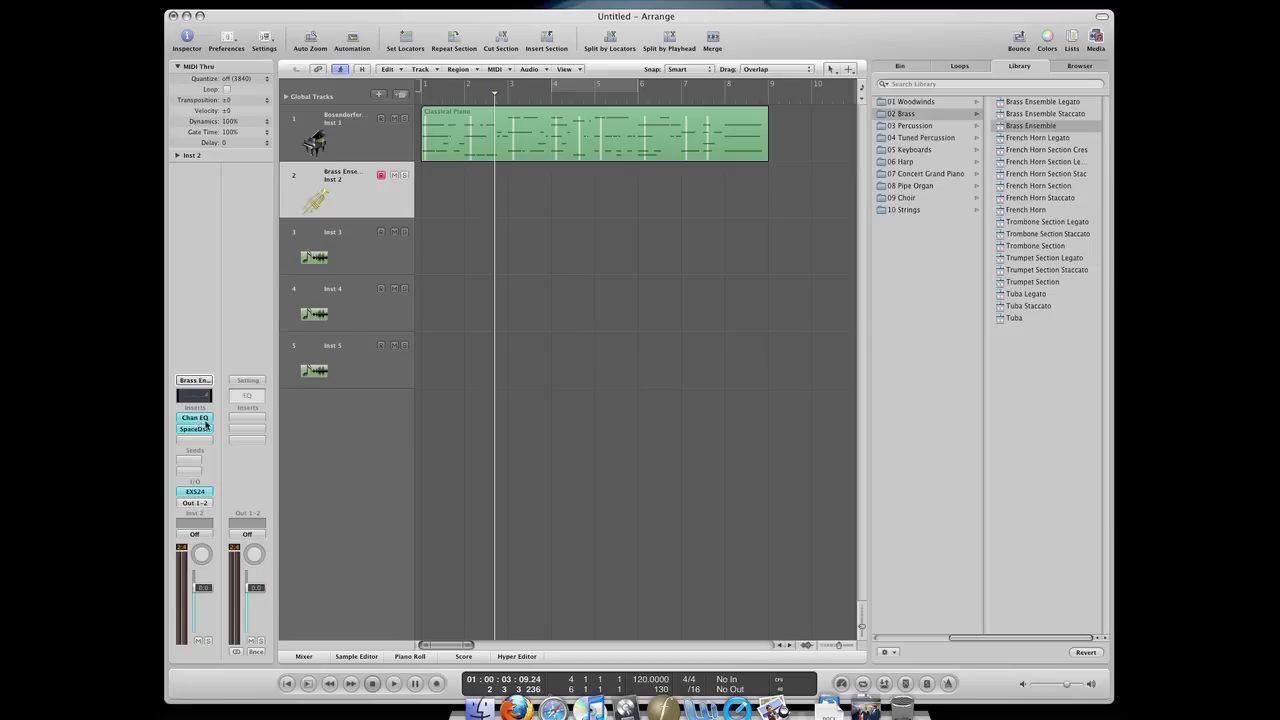
left_click(336, 261)
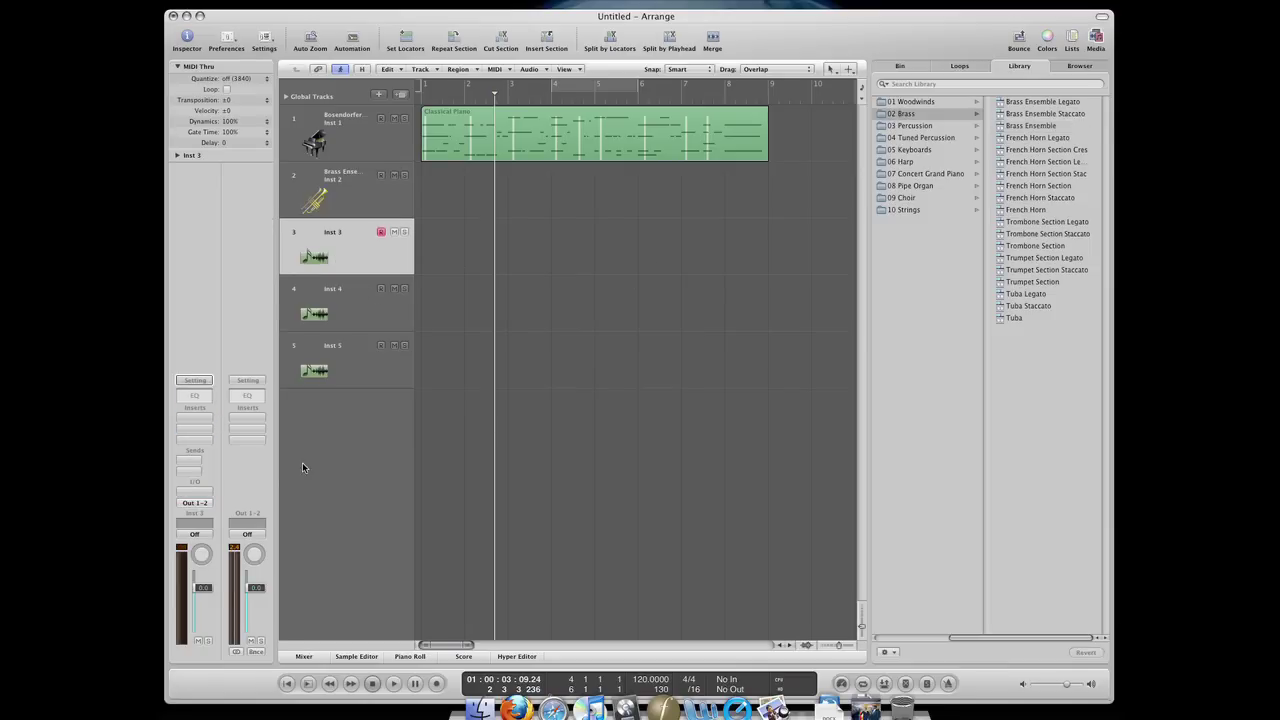
Insert the EFM1 (FM Synth) Stereo instrument plug-in on Inst 3.
left_click(192, 494)
mouse_move(198, 507)
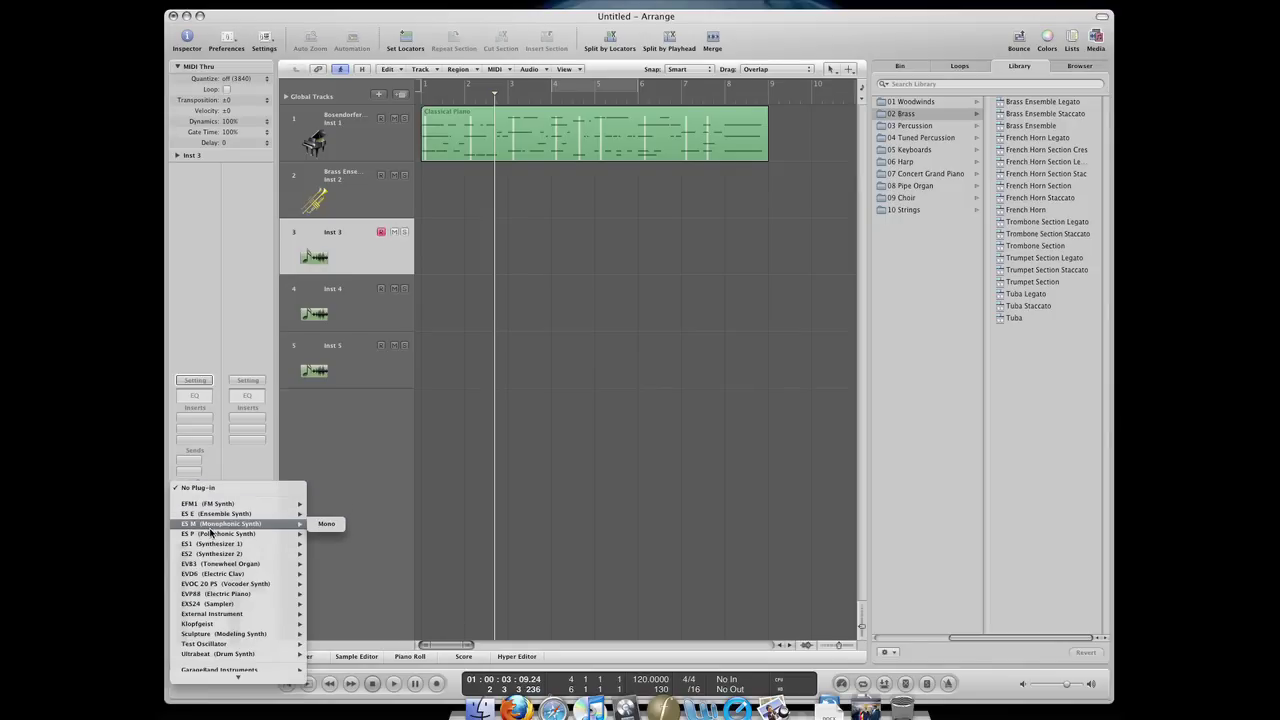
mouse_move(221, 553)
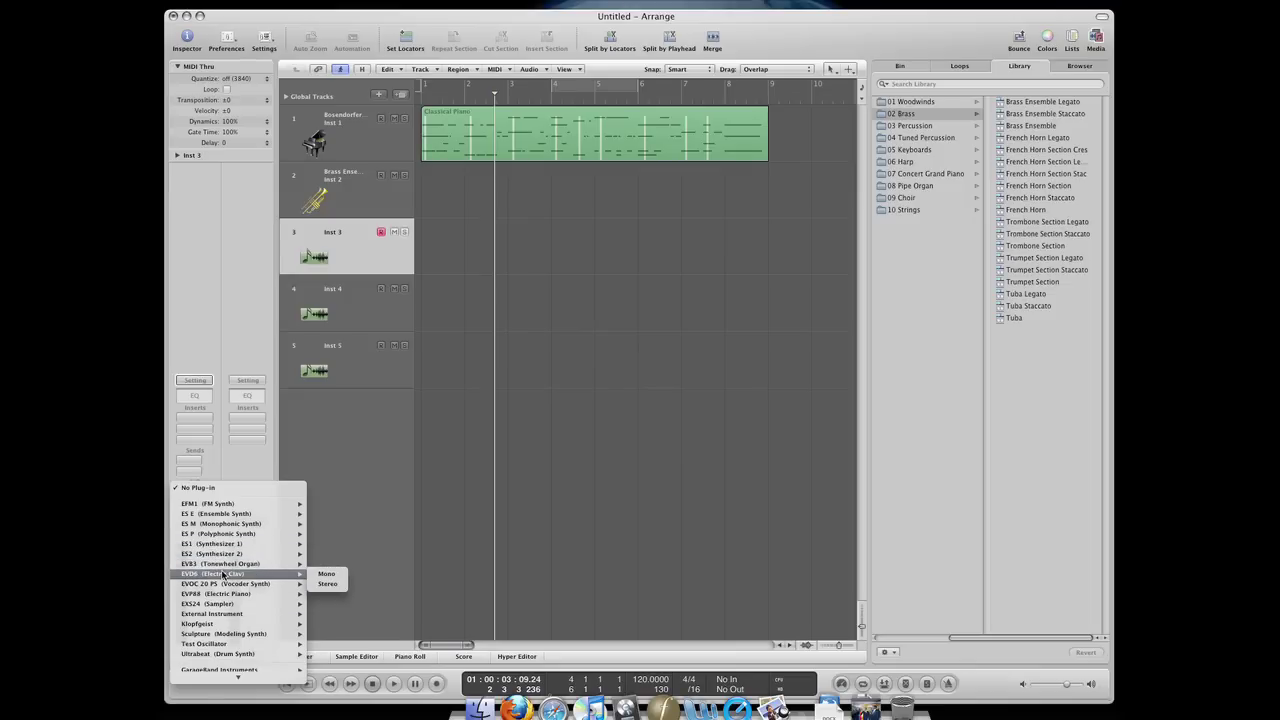
mouse_move(234, 678)
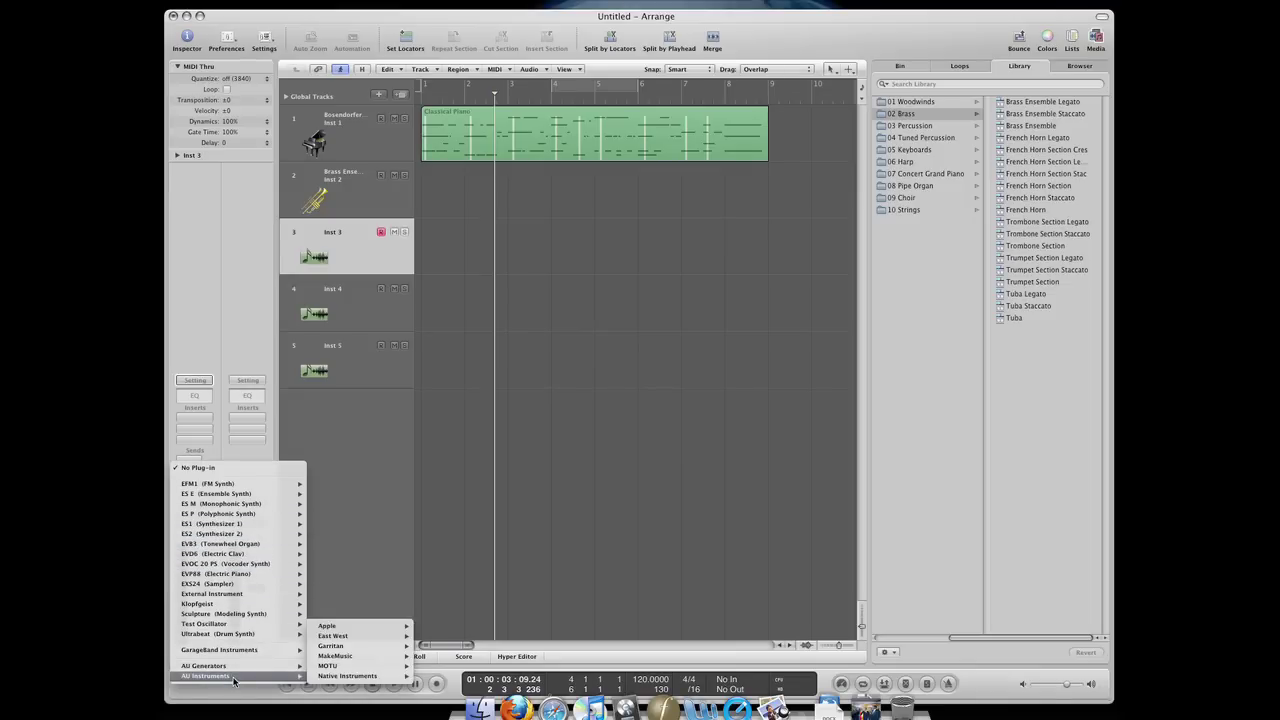
mouse_move(336, 680)
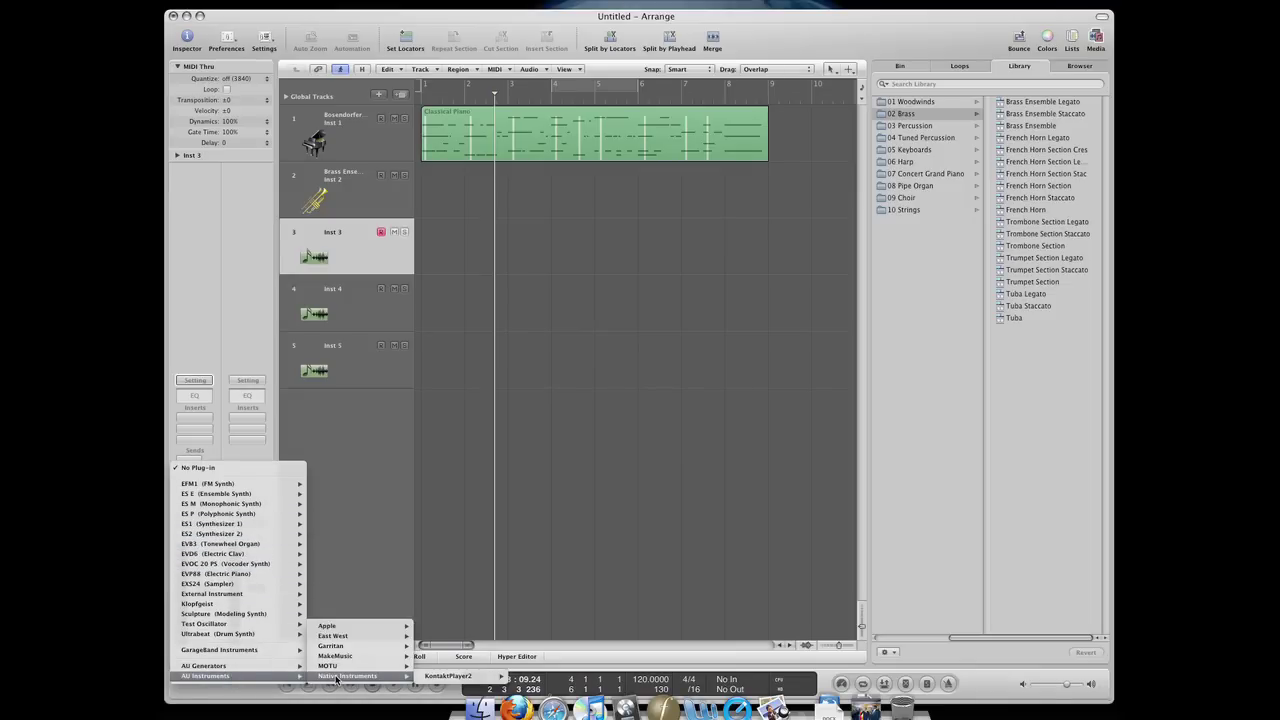
mouse_move(424, 668)
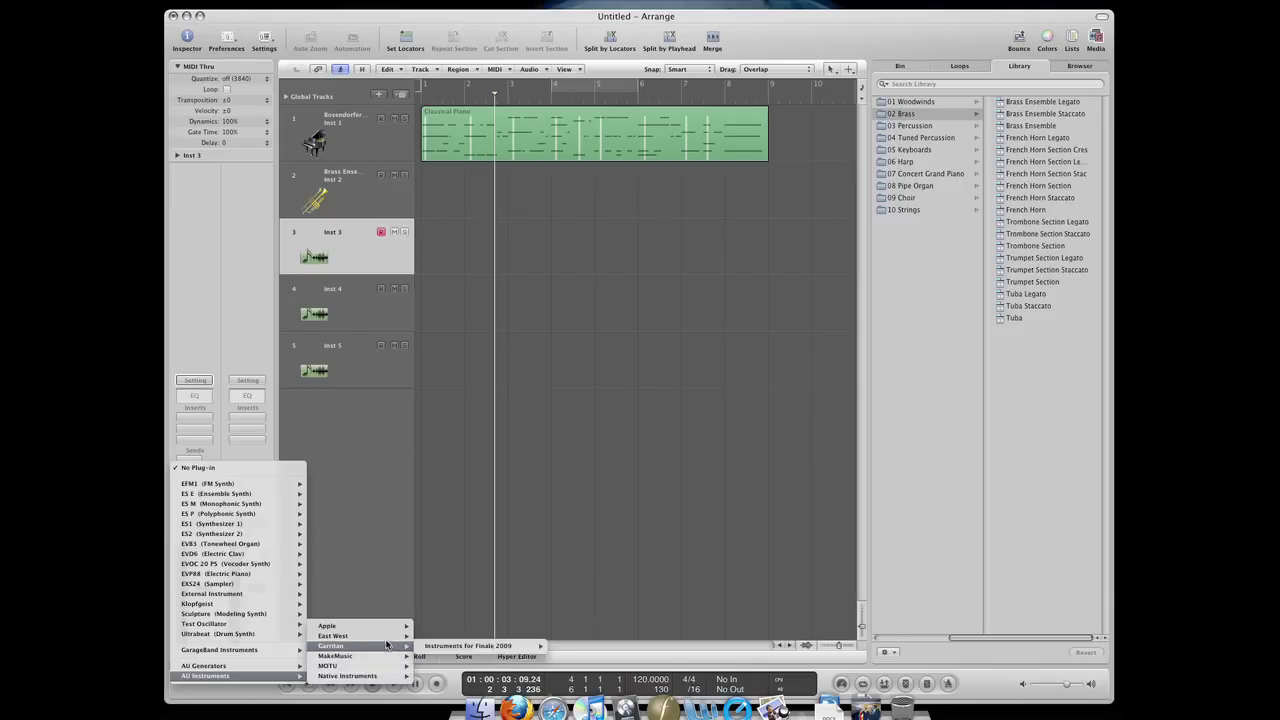
mouse_move(408, 638)
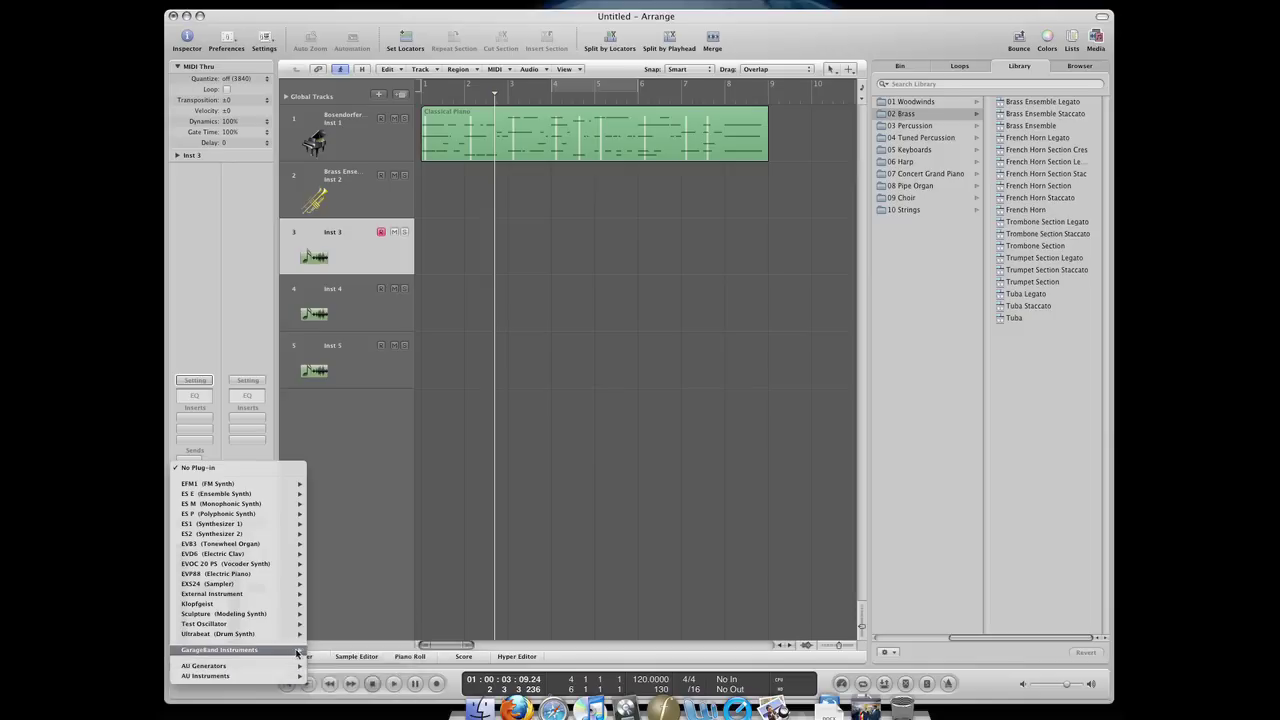
mouse_move(284, 652)
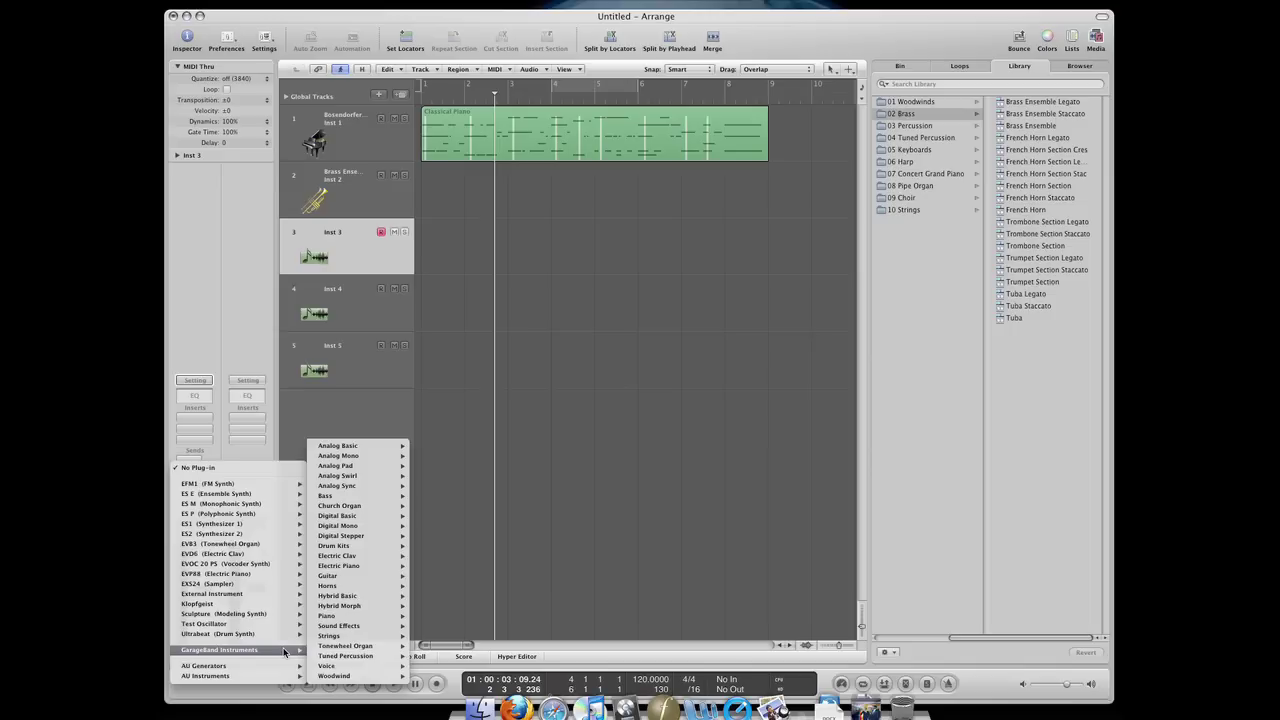
mouse_move(259, 620)
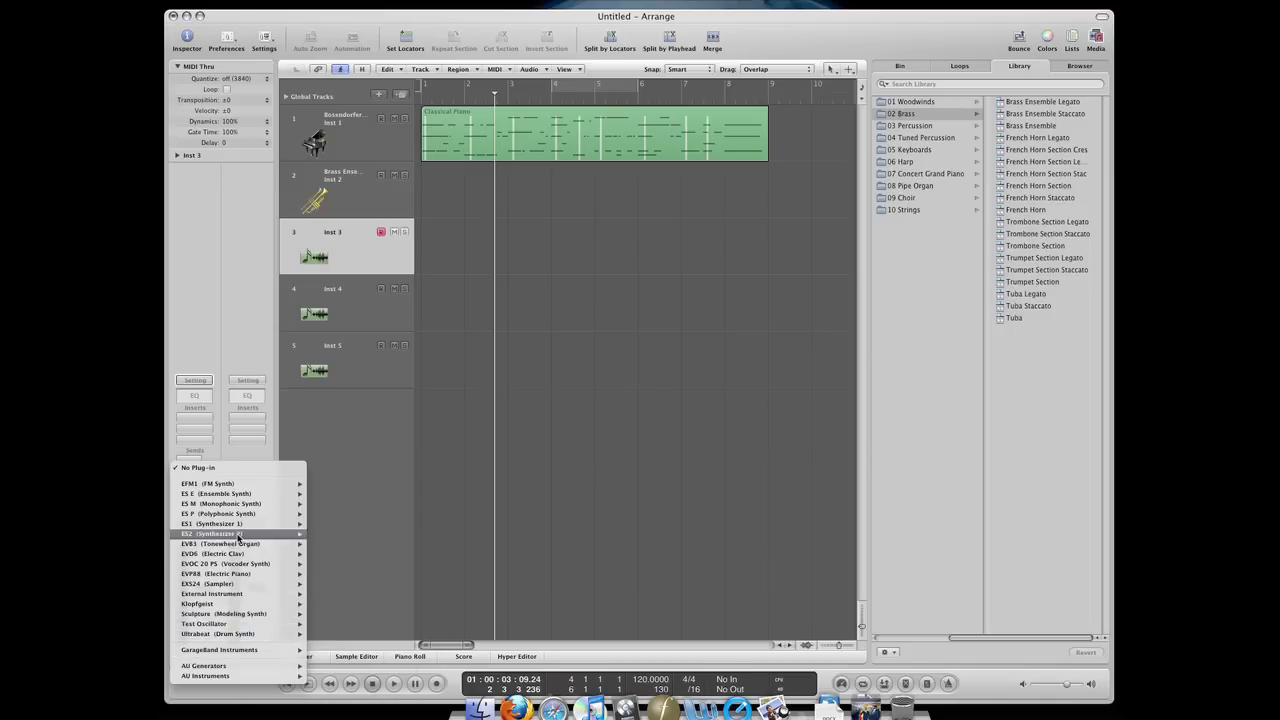
mouse_move(237, 519)
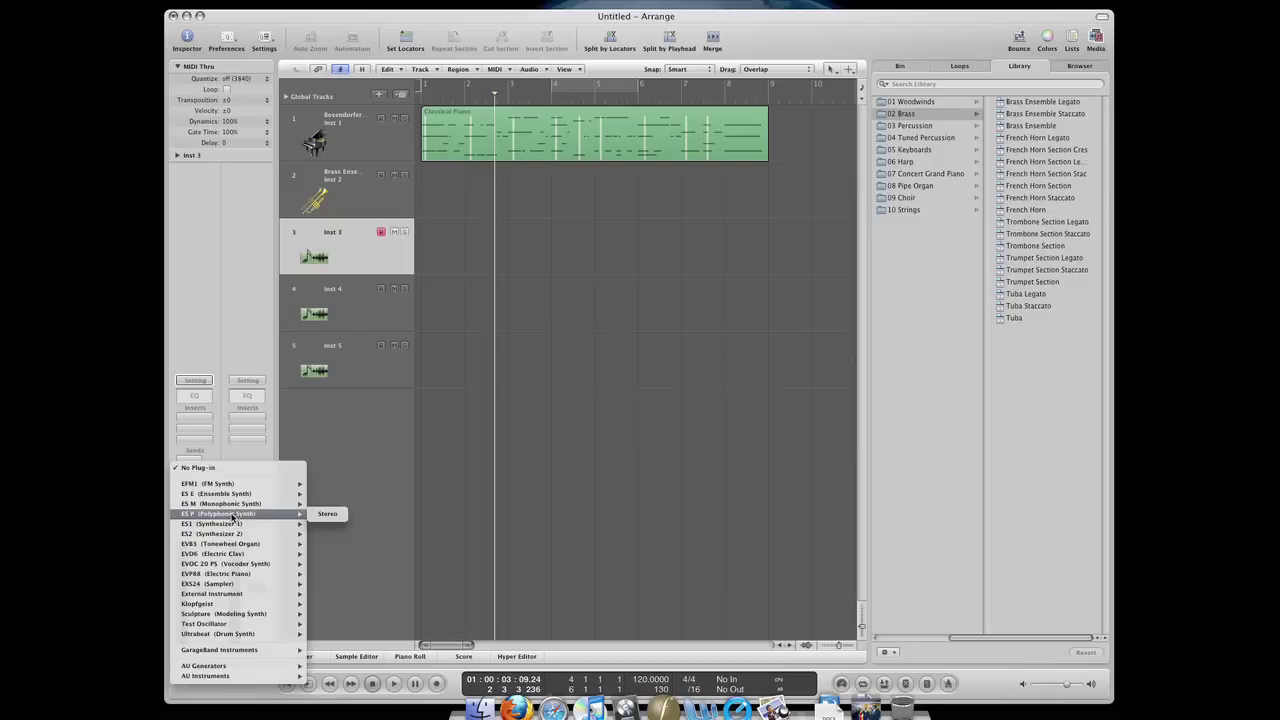
mouse_move(228, 496)
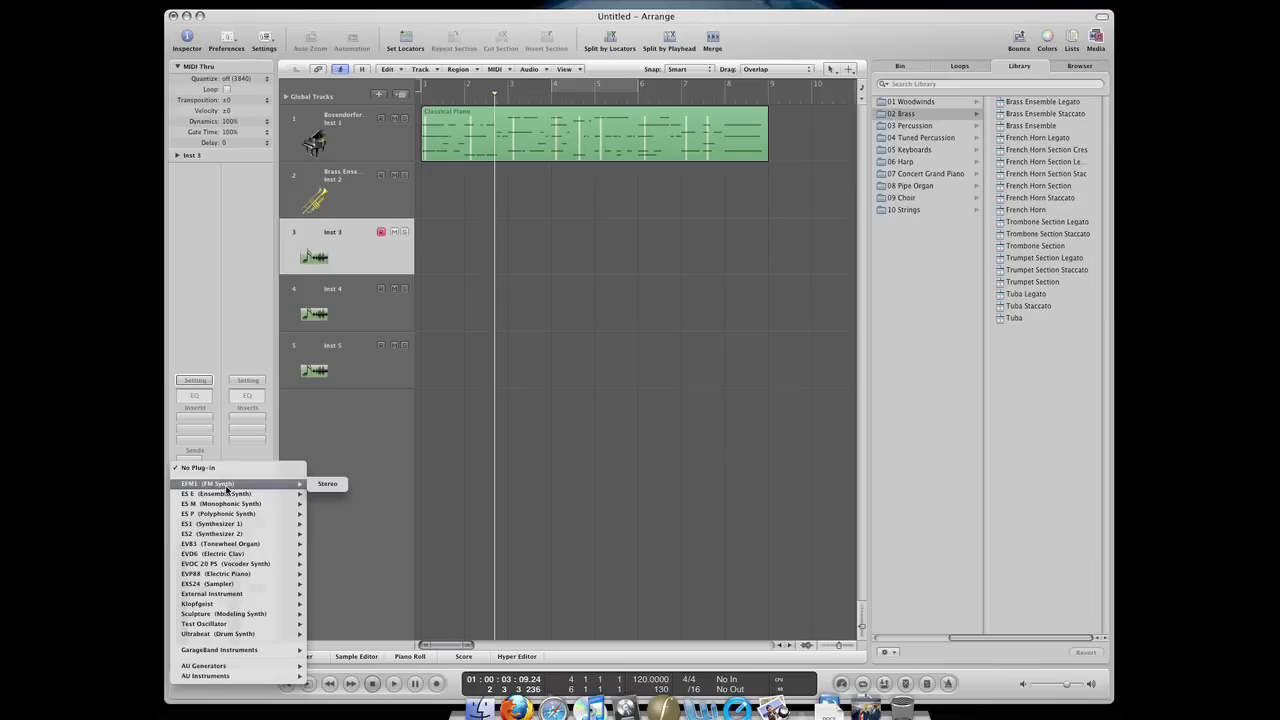
left_click(227, 486)
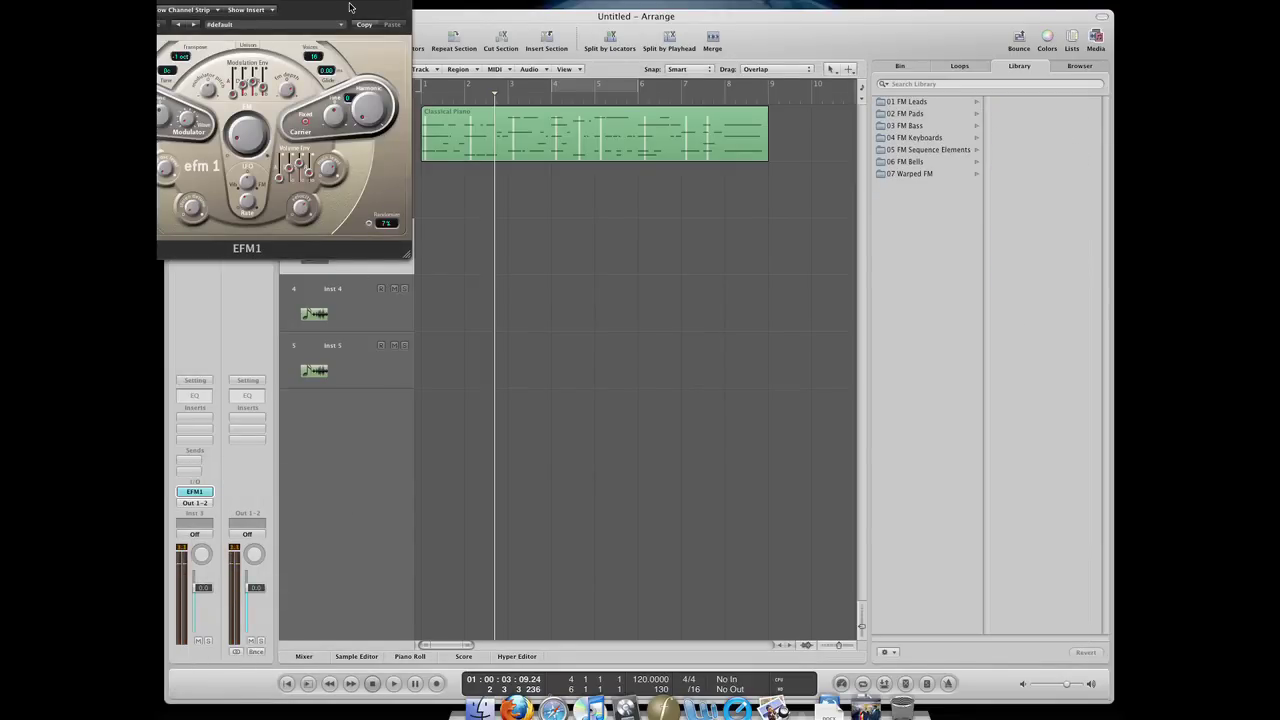
Move the EFM1 window to the middle of the arrangement and reselect the Brass Ensemble track.
left_click_drag(352, 3, 755, 218)
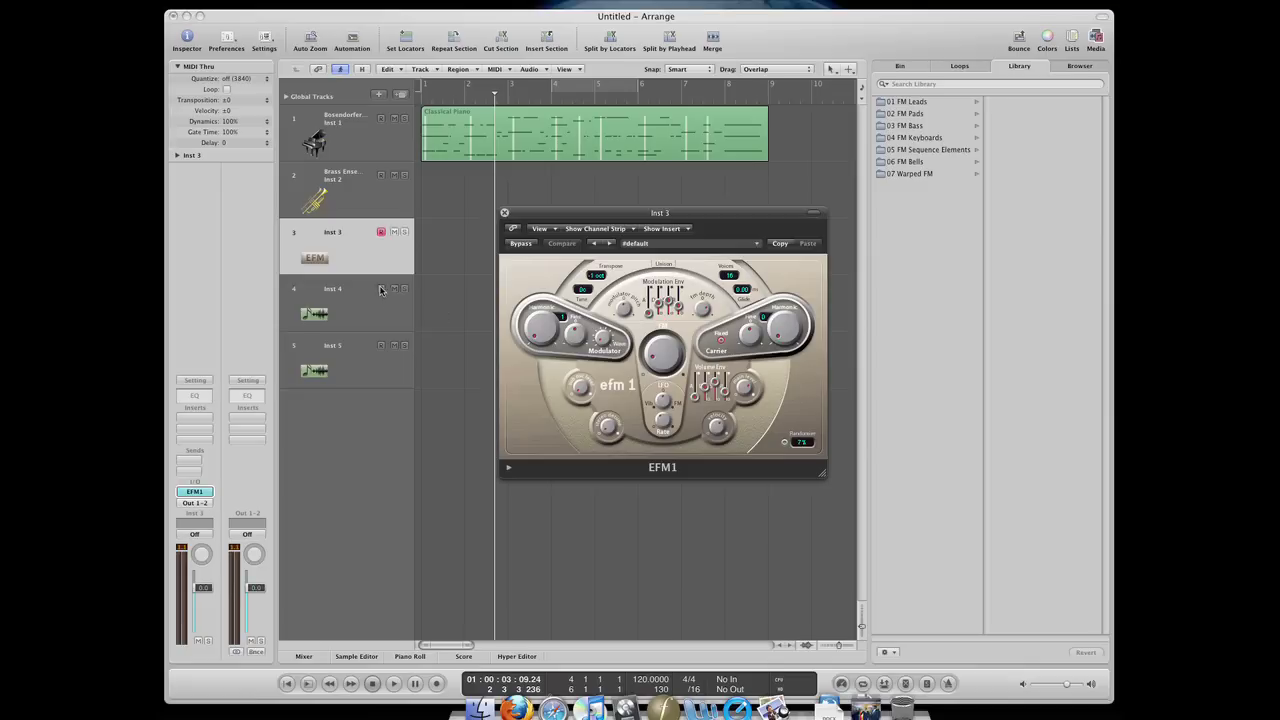
left_click(350, 207)
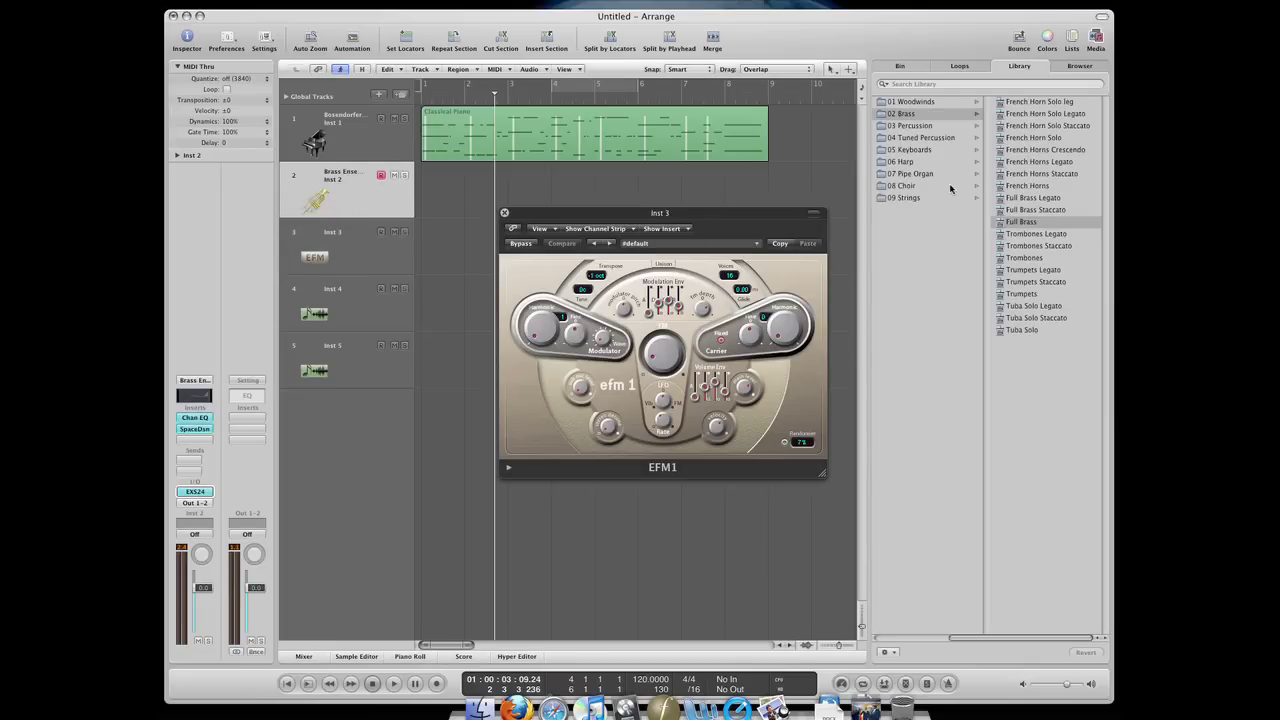
scroll(950, 188, "left", 5)
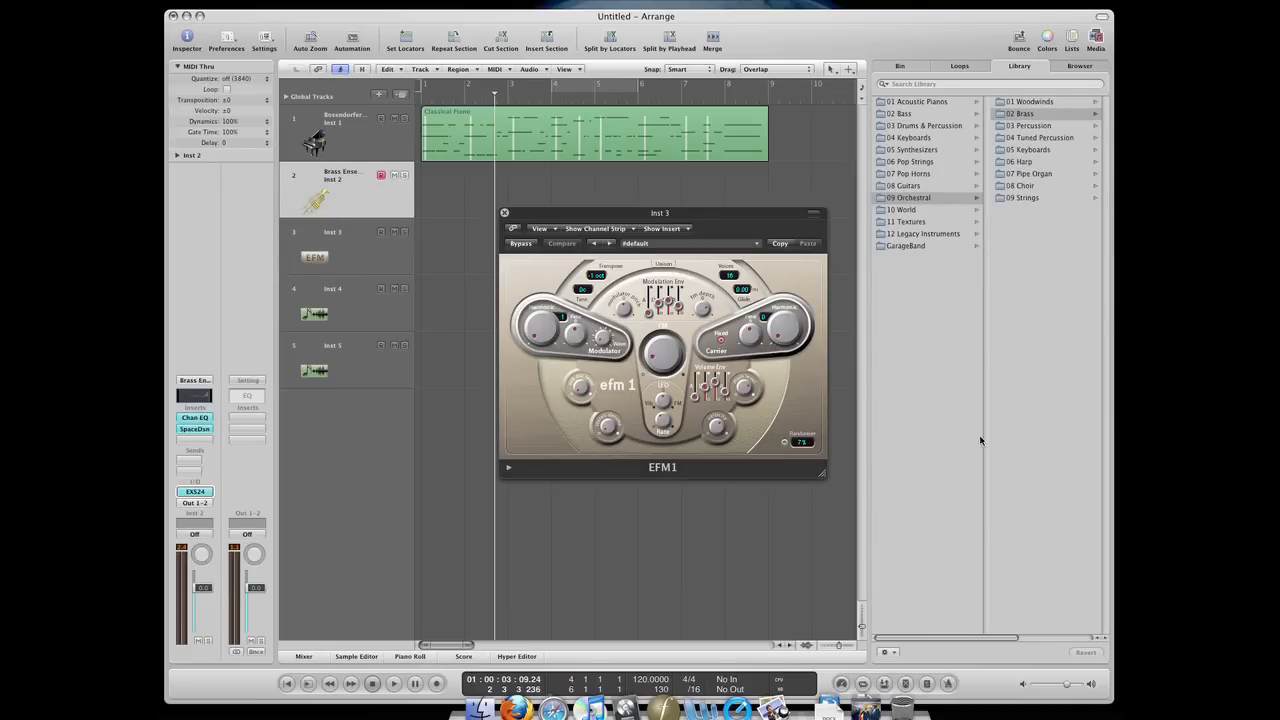
left_click(346, 243)
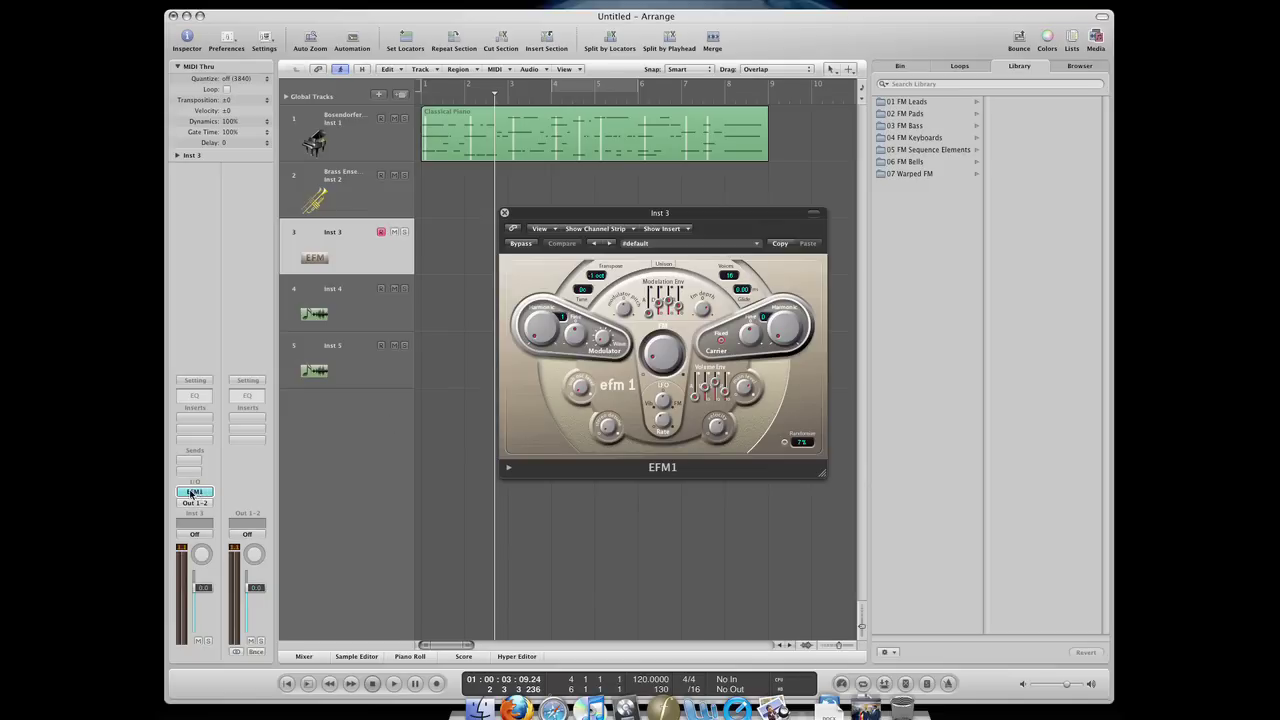
left_click(357, 206)
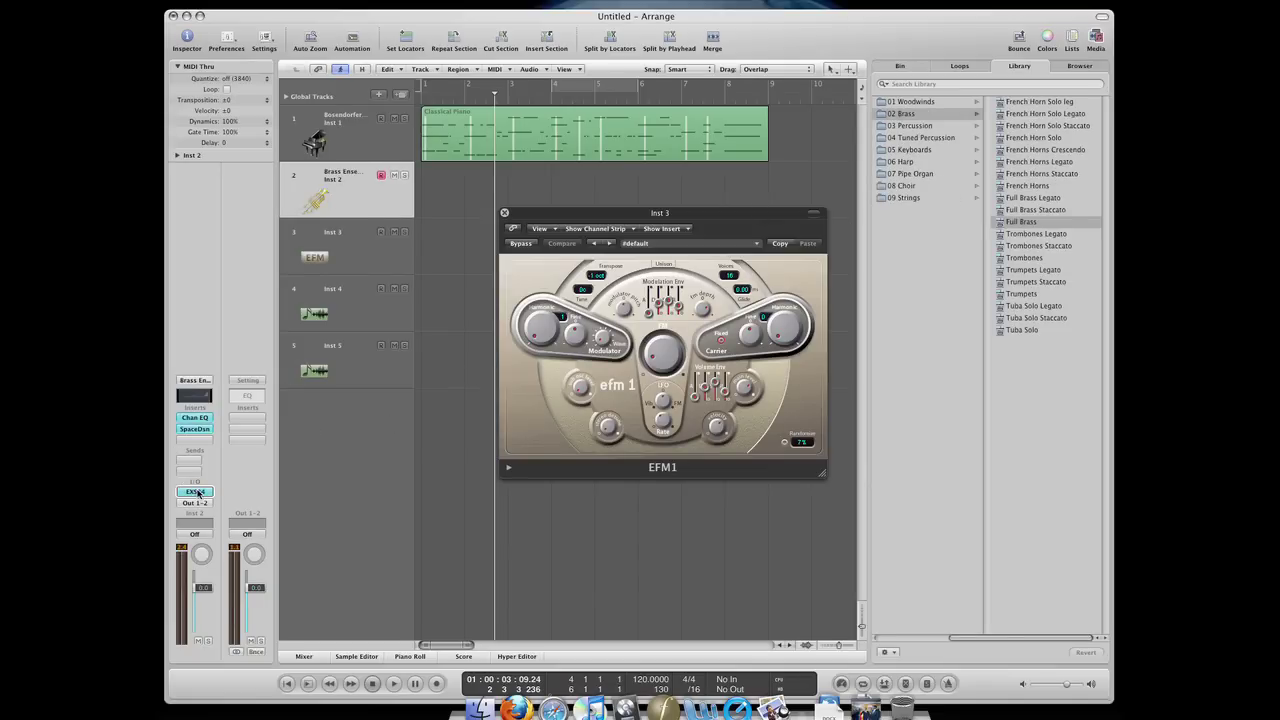
left_click(207, 430)
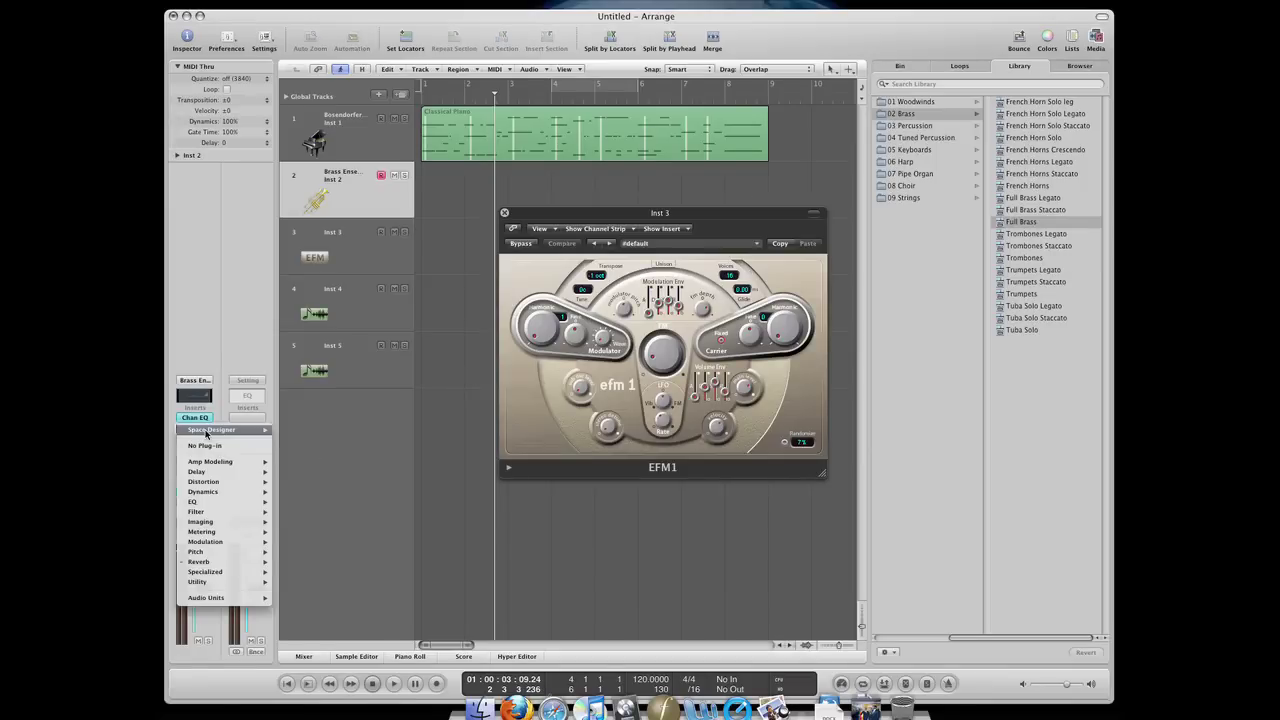
left_click(207, 431)
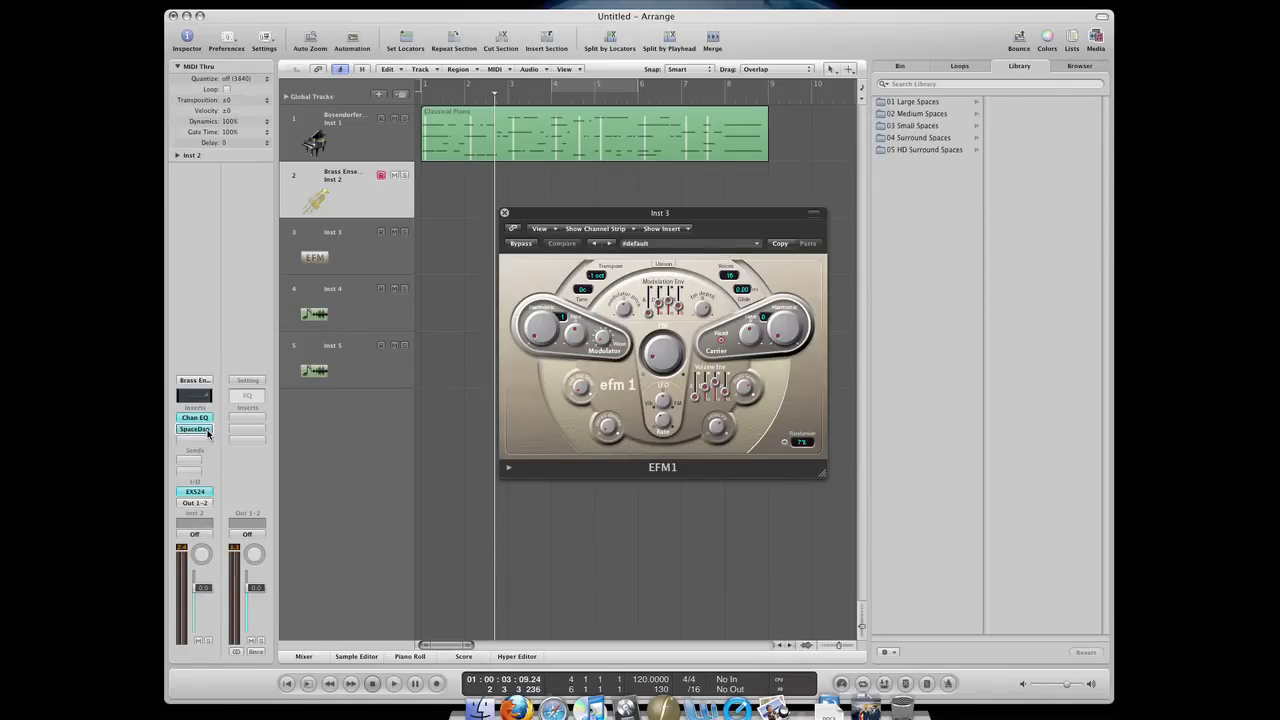
left_click(207, 432)
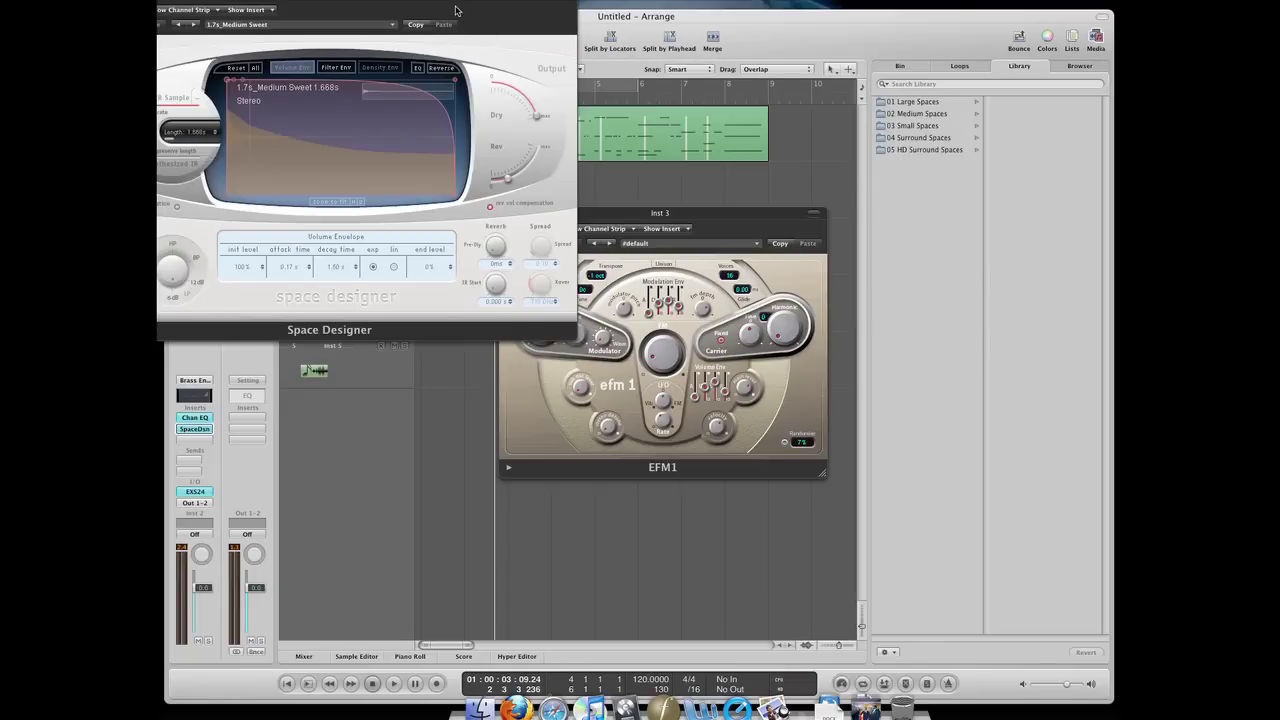
left_click_drag(460, 0, 553, 220)
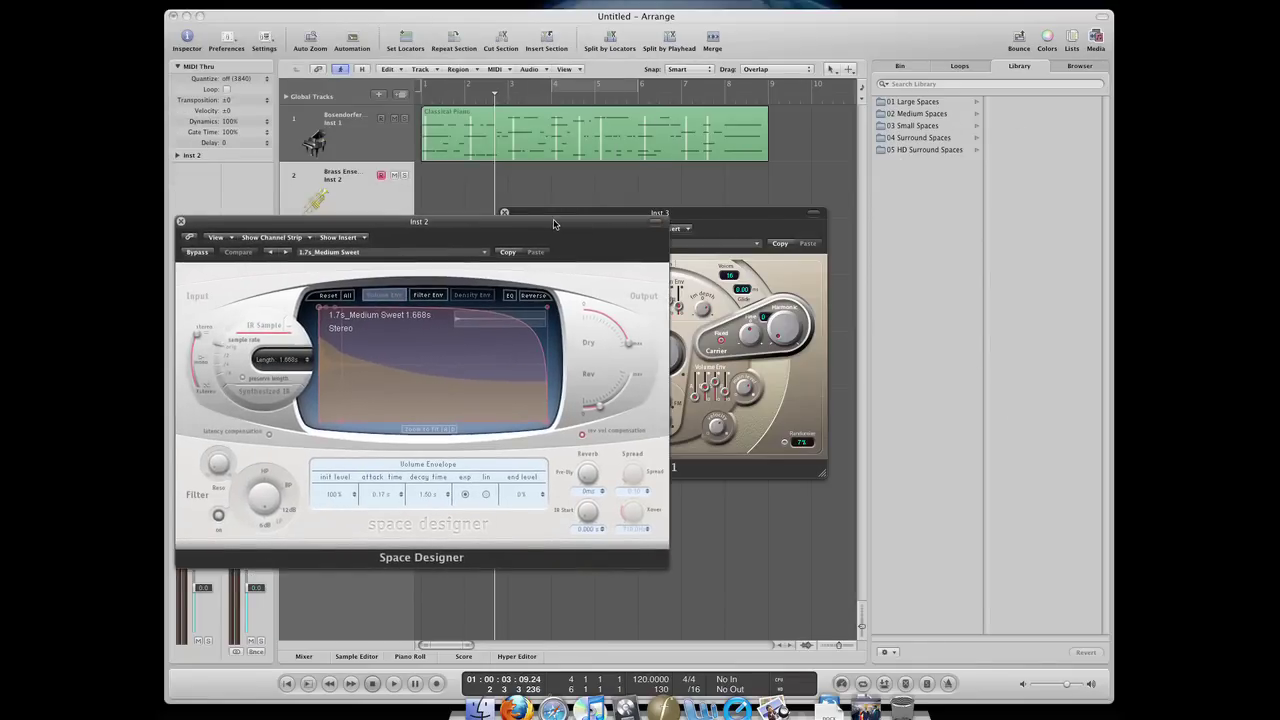
left_click(960, 114)
left_click(428, 224)
left_click_drag(428, 224, 628, 189)
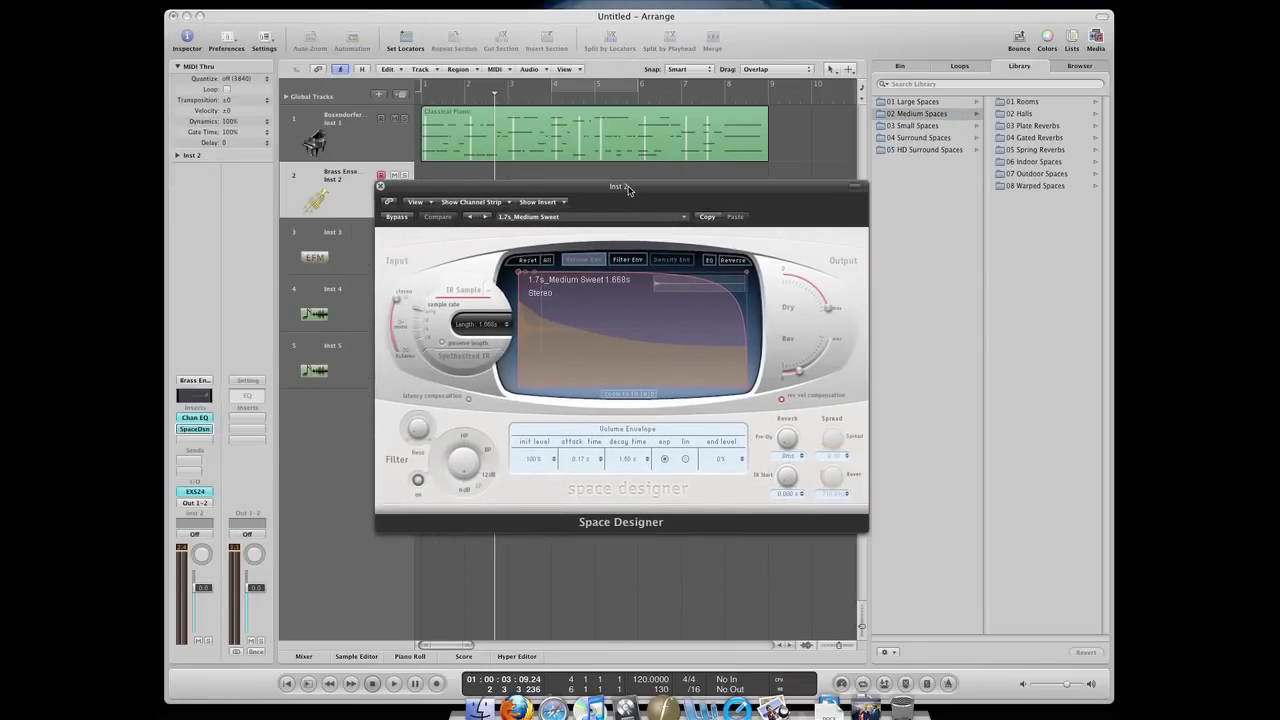
left_click(930, 102)
left_click(1024, 102)
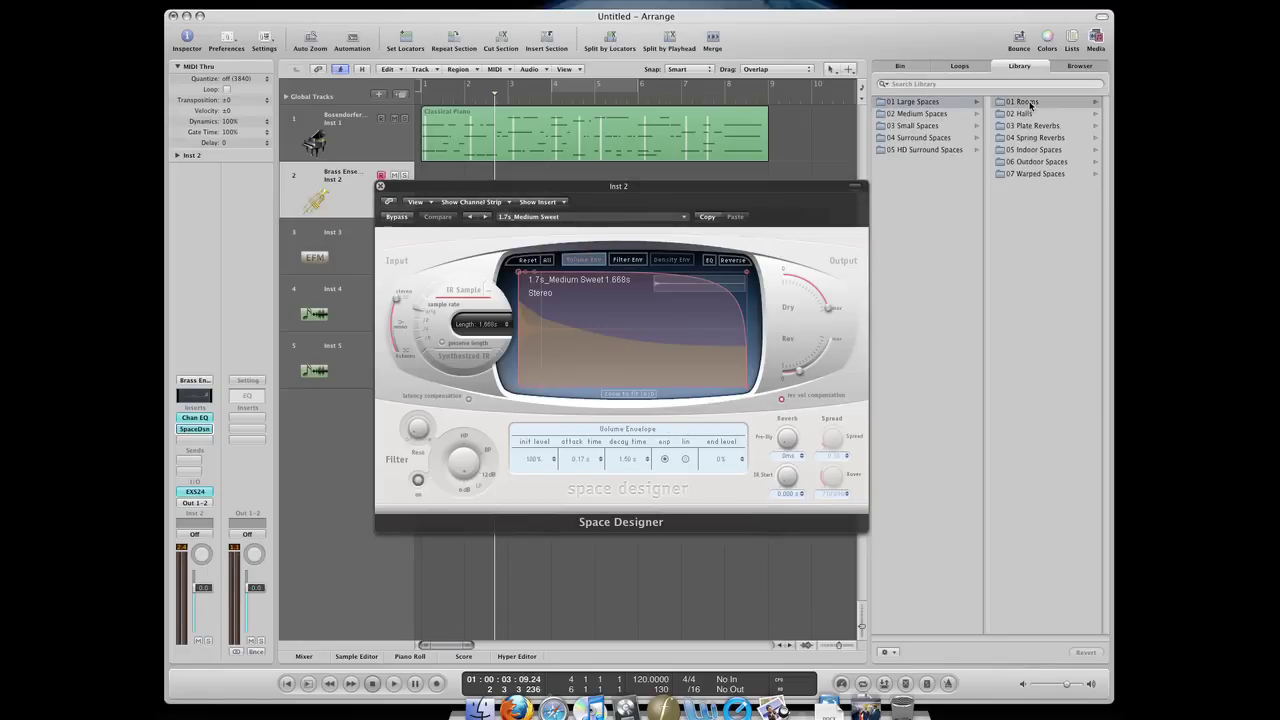
left_click(618, 220)
mouse_move(661, 340)
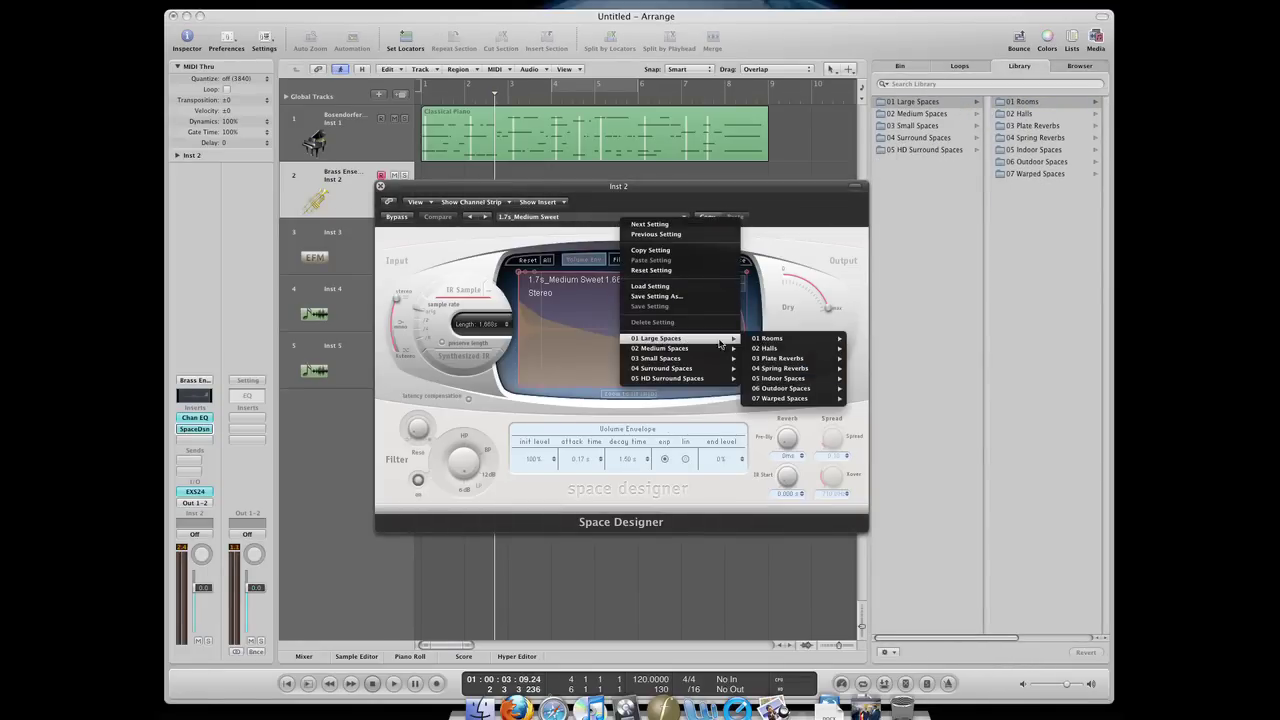
left_click(652, 204)
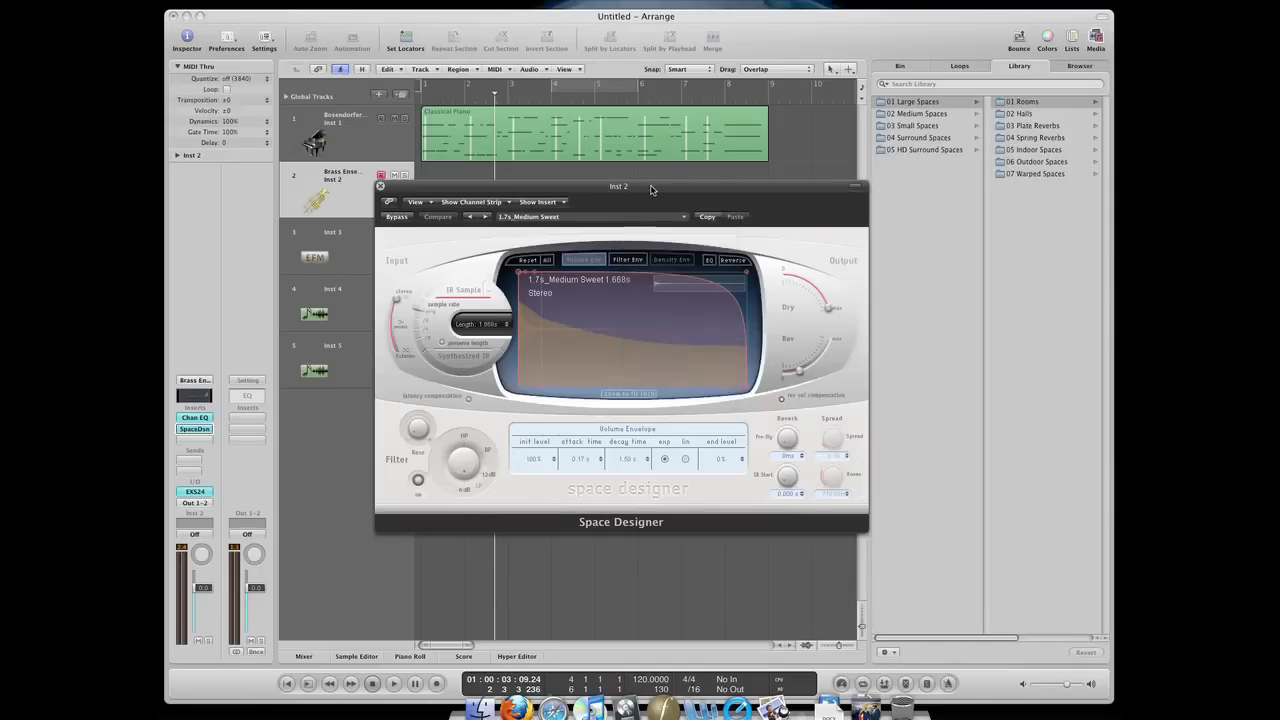
left_click_drag(652, 204, 626, 260)
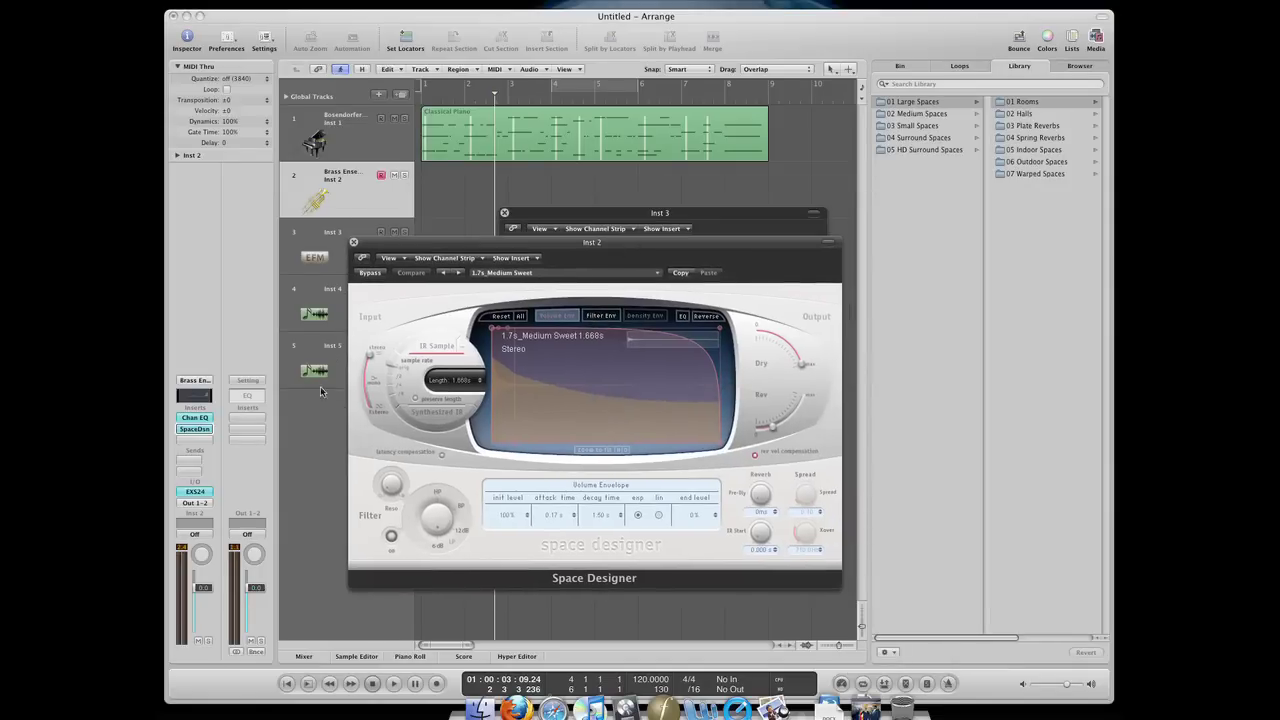
left_click(194, 420)
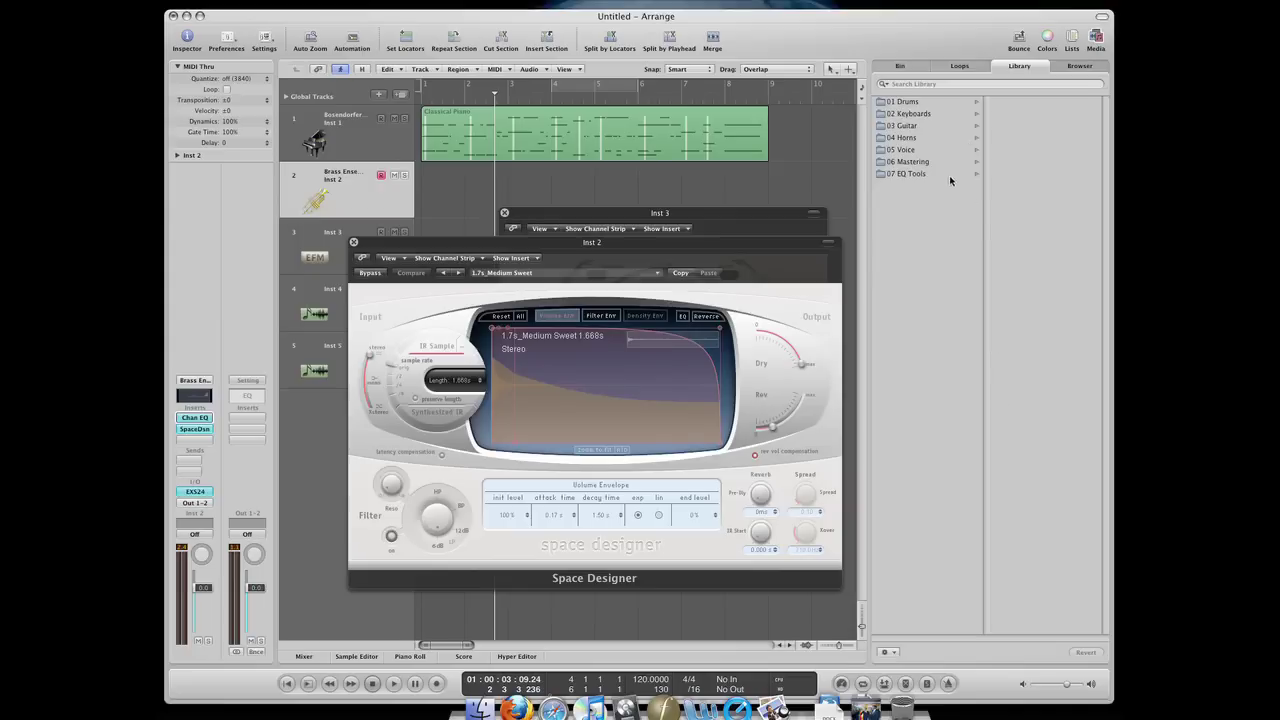
left_click(194, 429)
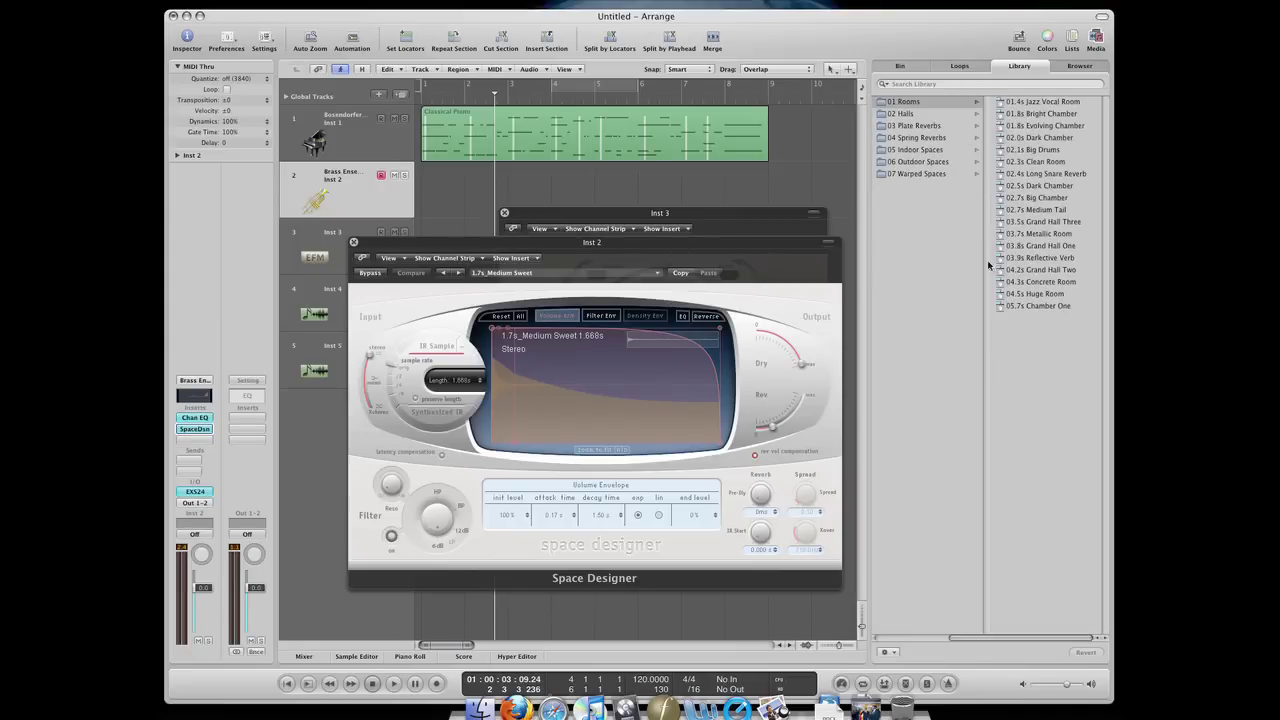
left_click(203, 494)
left_click(567, 215)
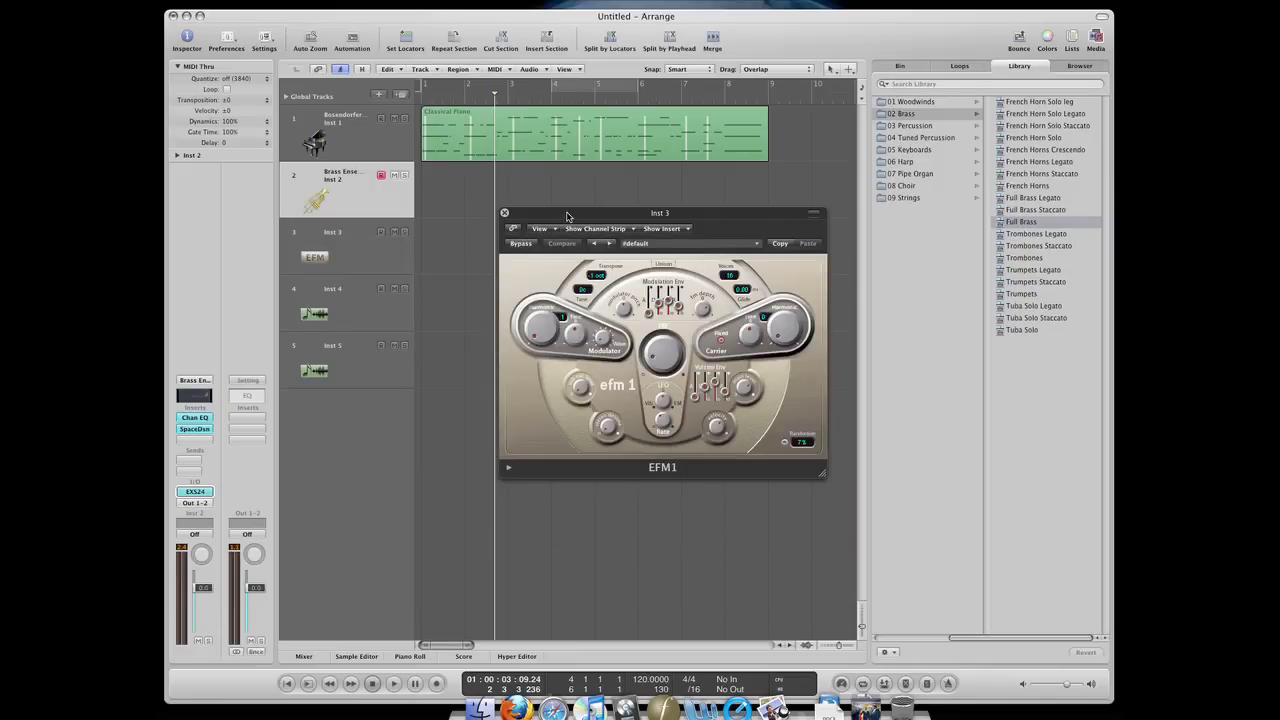
Select Inst 3, list the 01 FM Leads patches, then close the EFM1 window keeping its default patch.
left_click(320, 257)
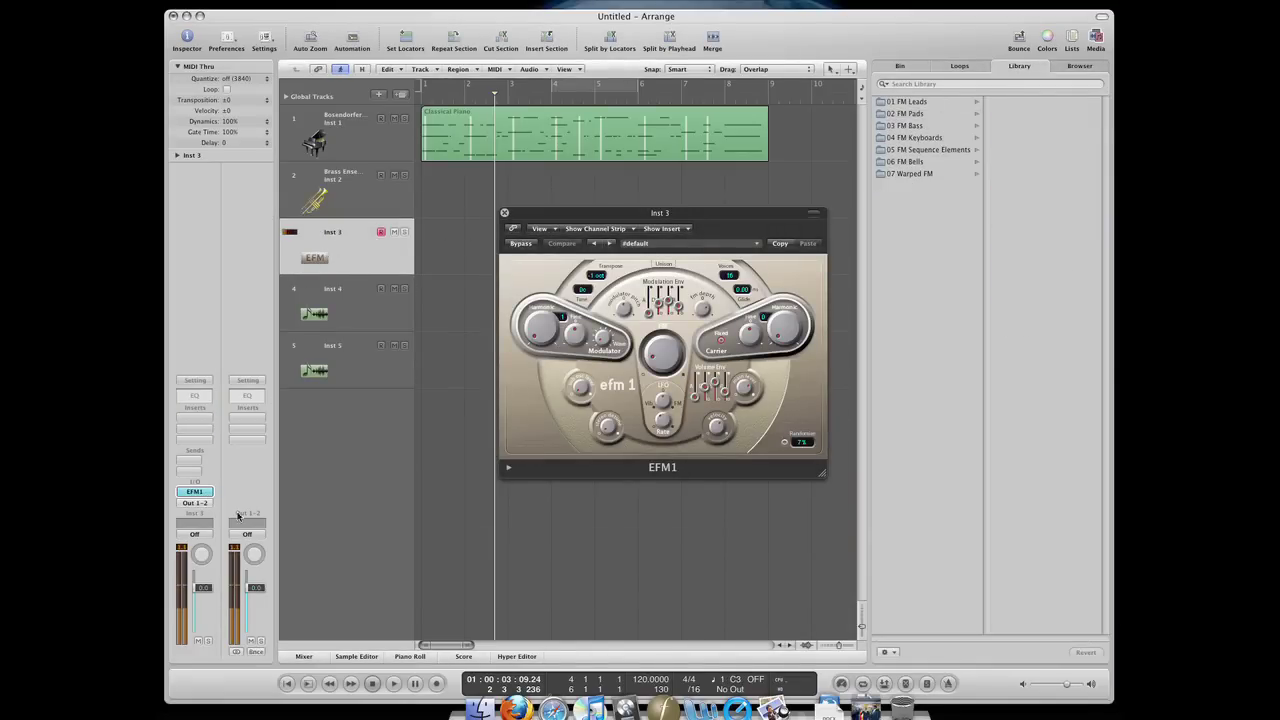
left_click(918, 102)
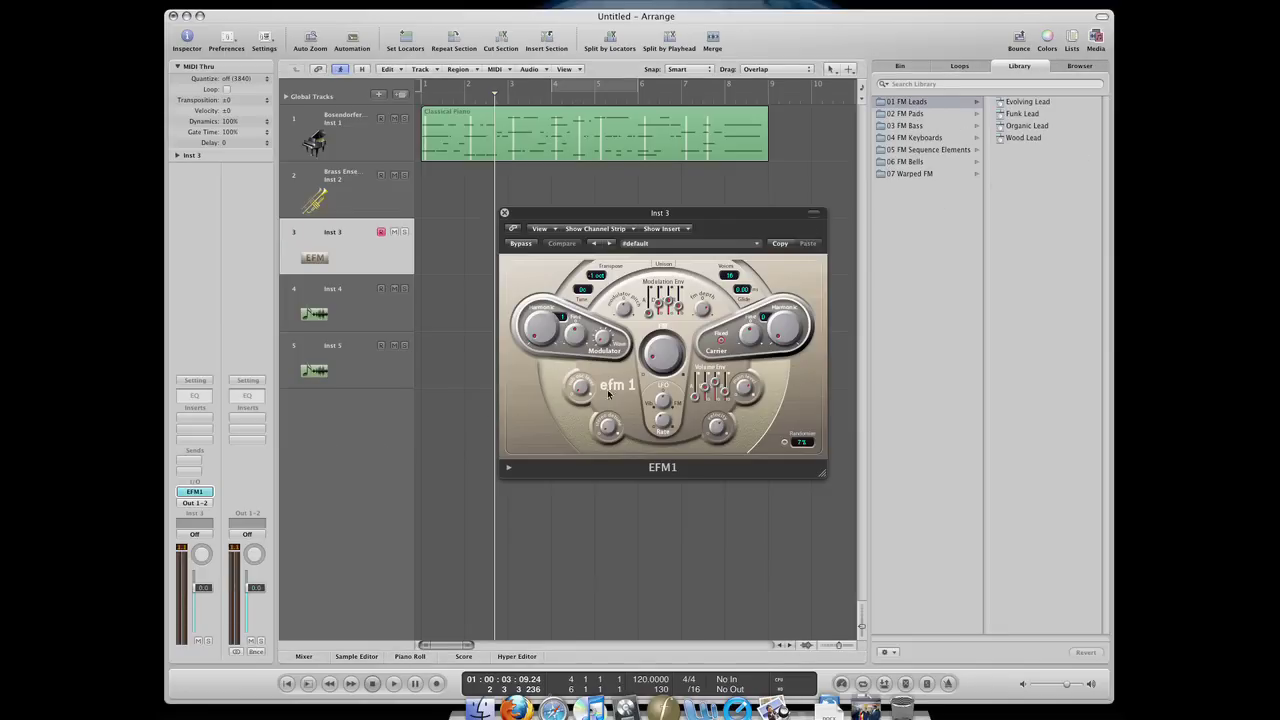
left_click(745, 248)
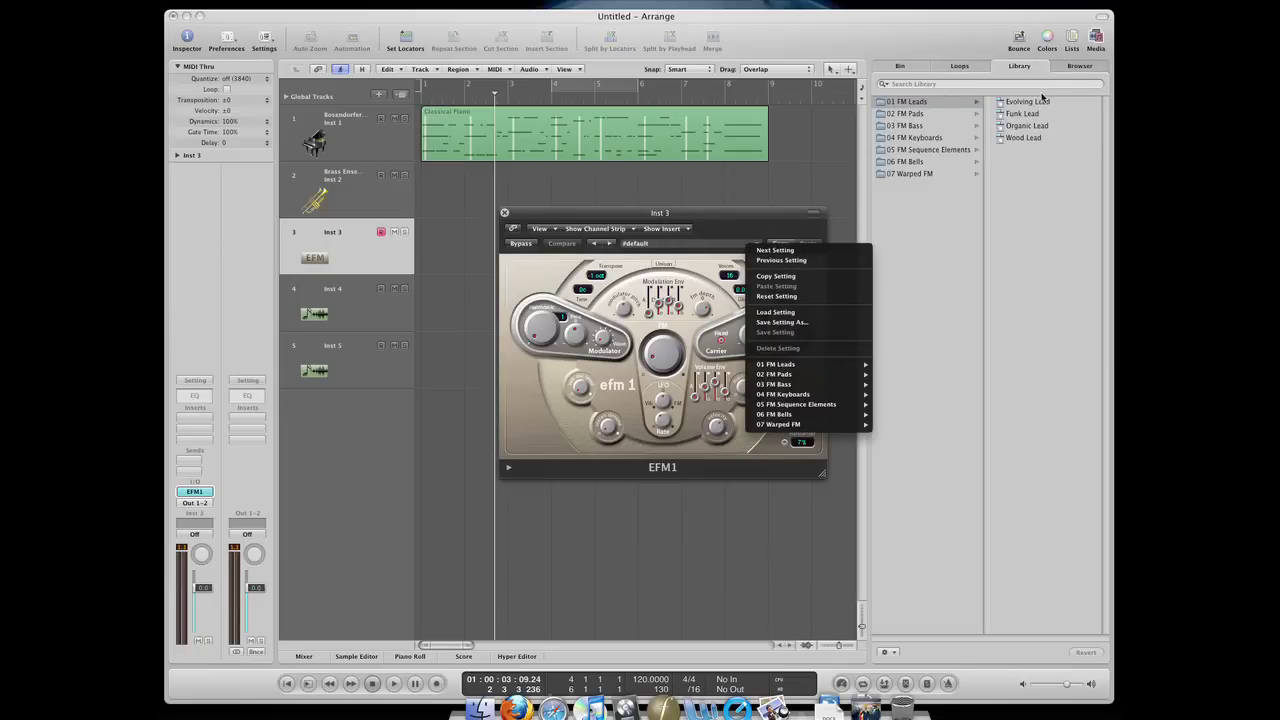
mouse_move(860, 365)
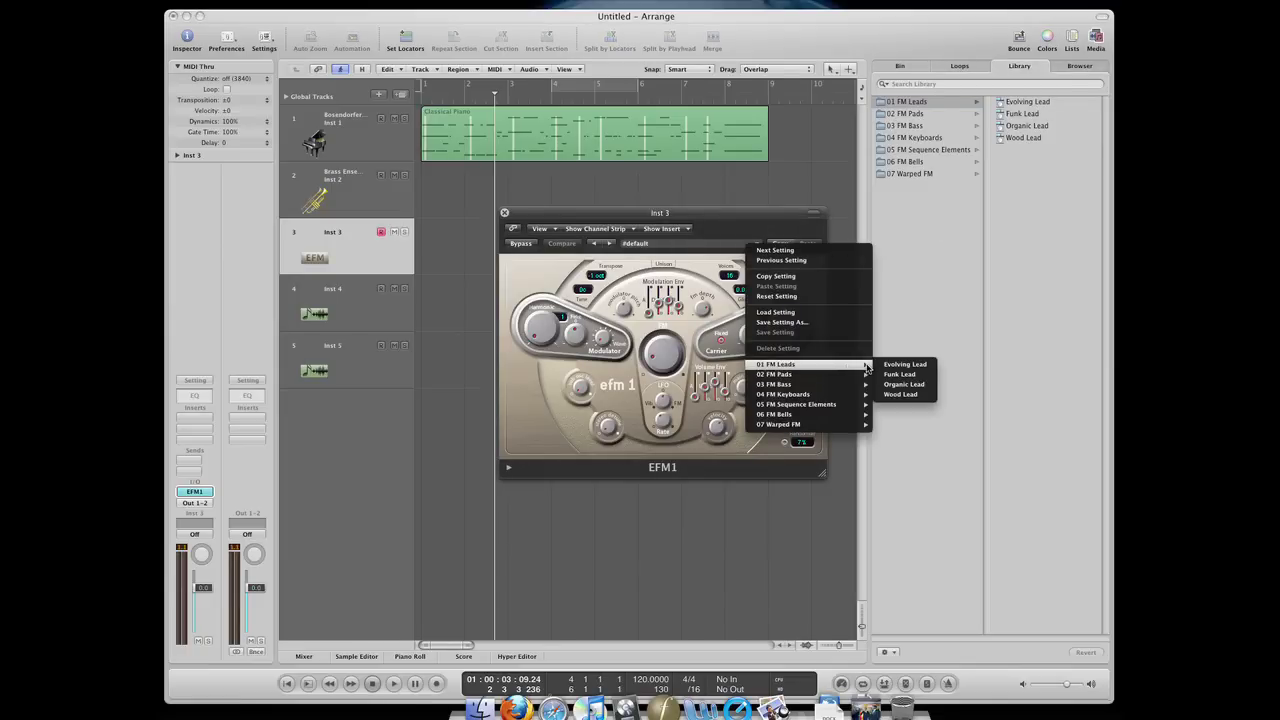
left_click(754, 200)
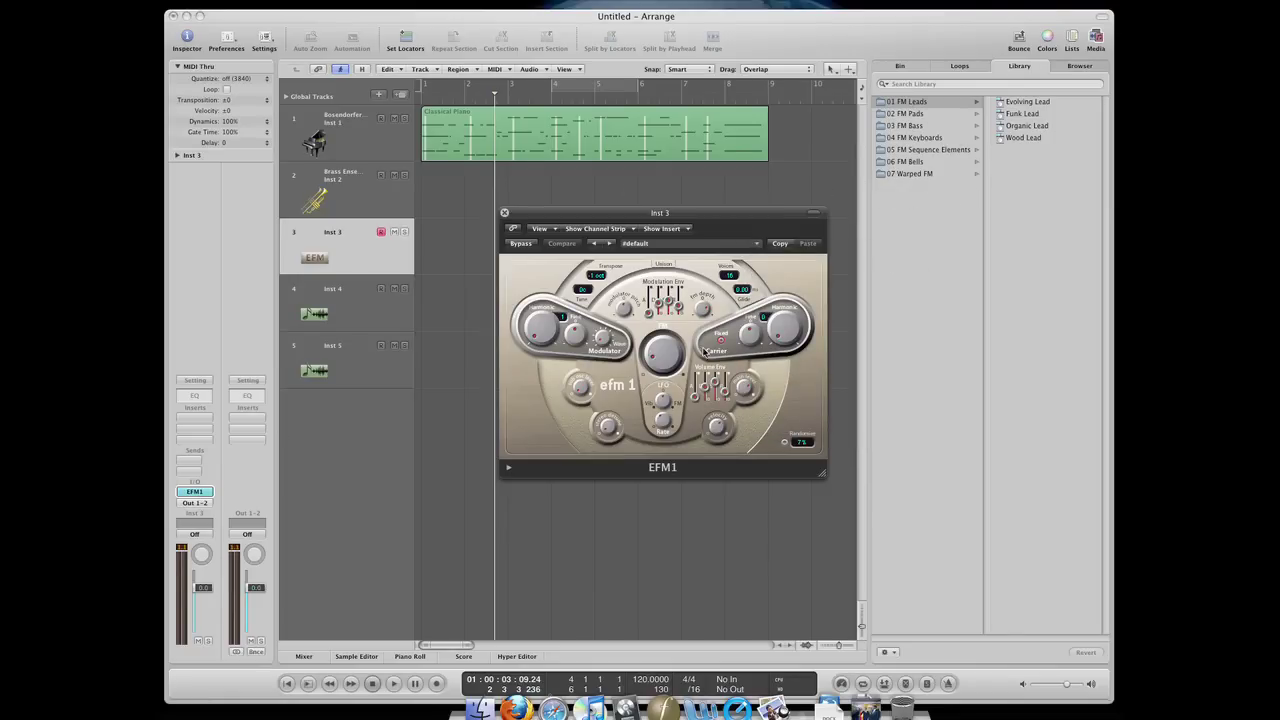
left_click(504, 212)
key("Up")
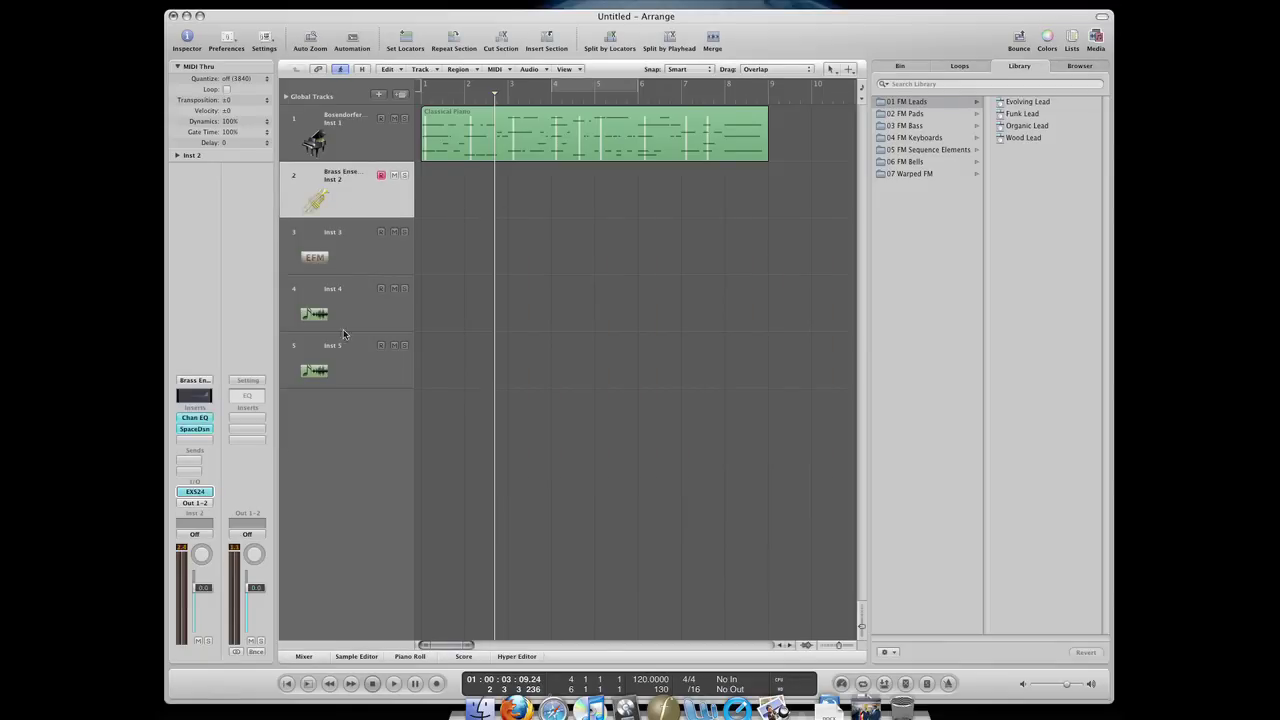
left_click(202, 383)
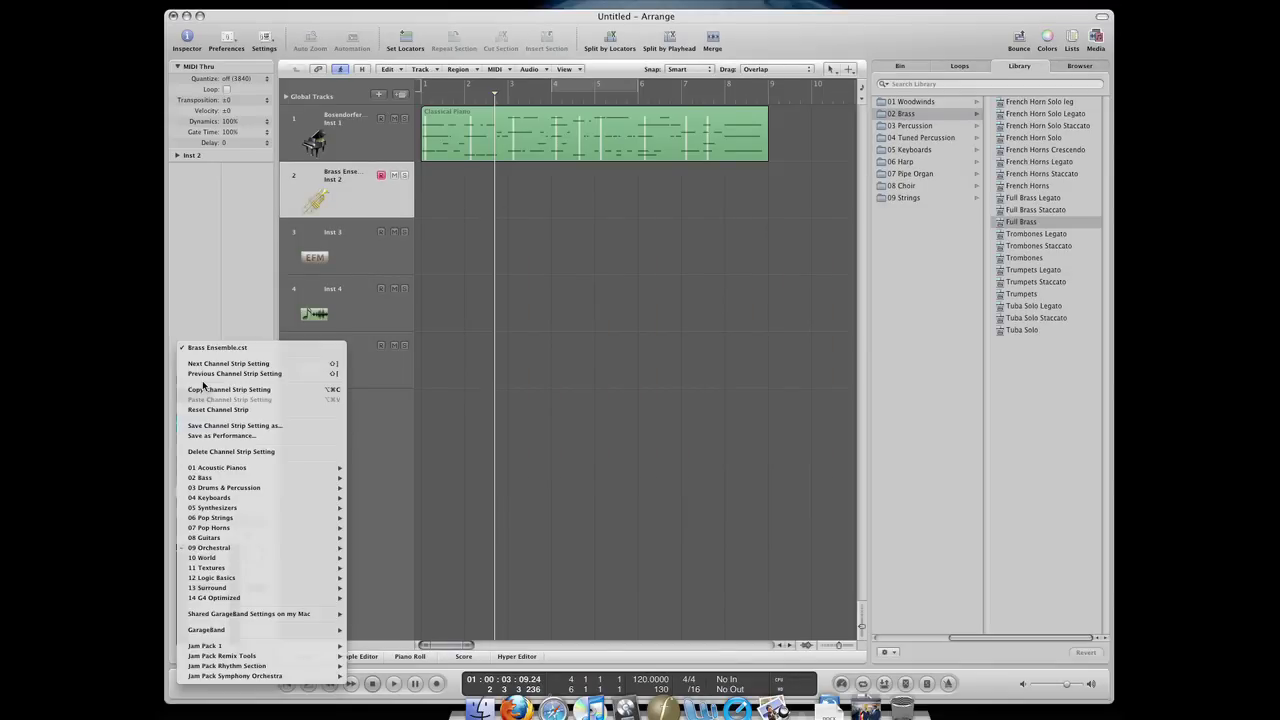
left_click(217, 347)
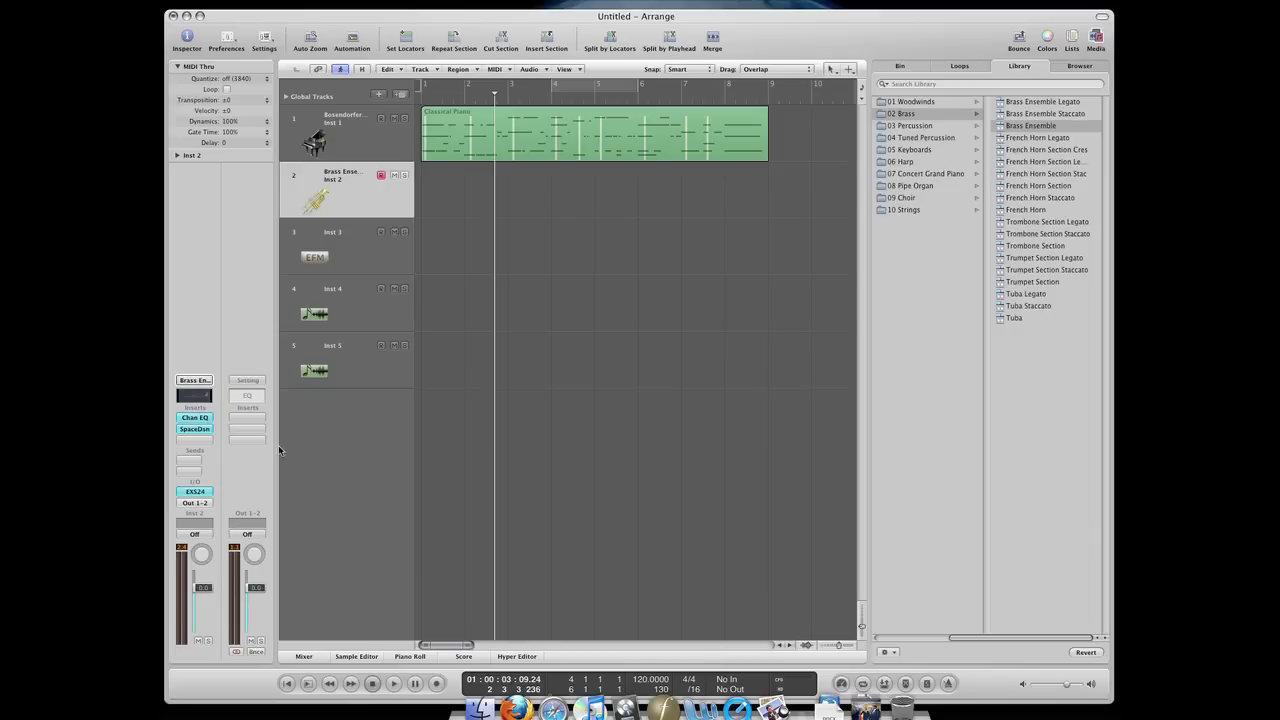
left_click(212, 498)
left_click(430, 467)
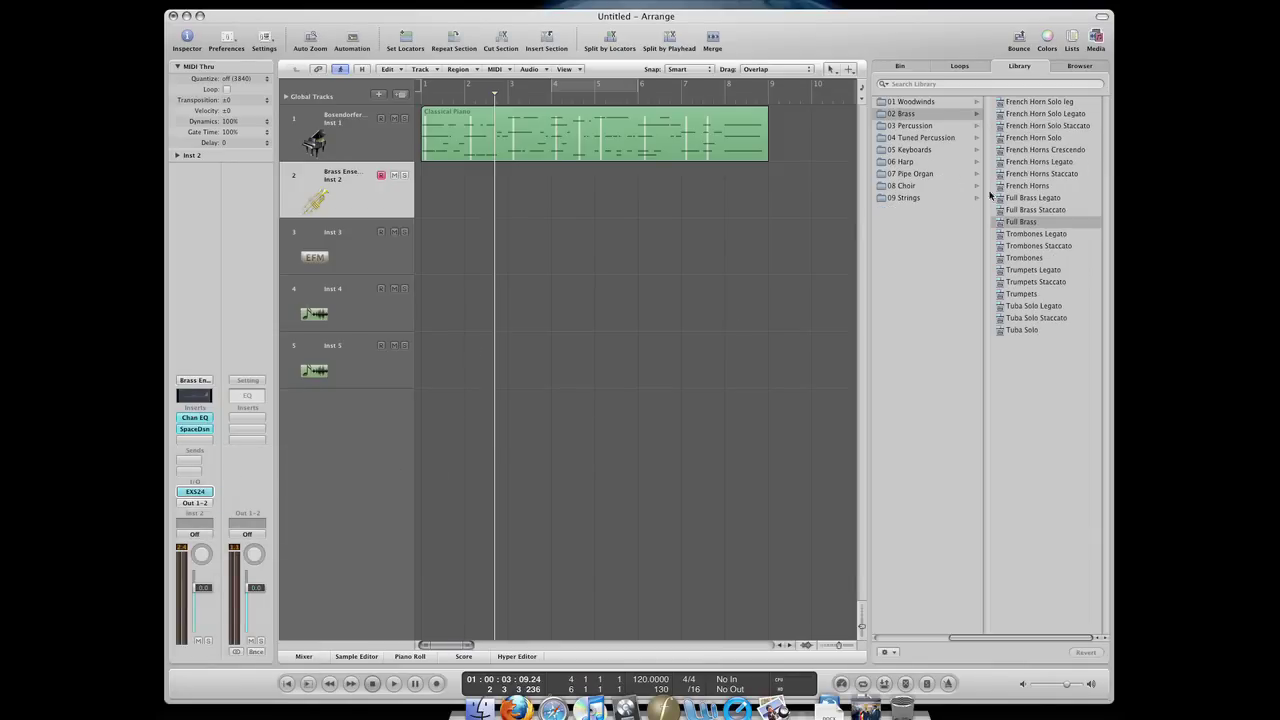
left_click(338, 243)
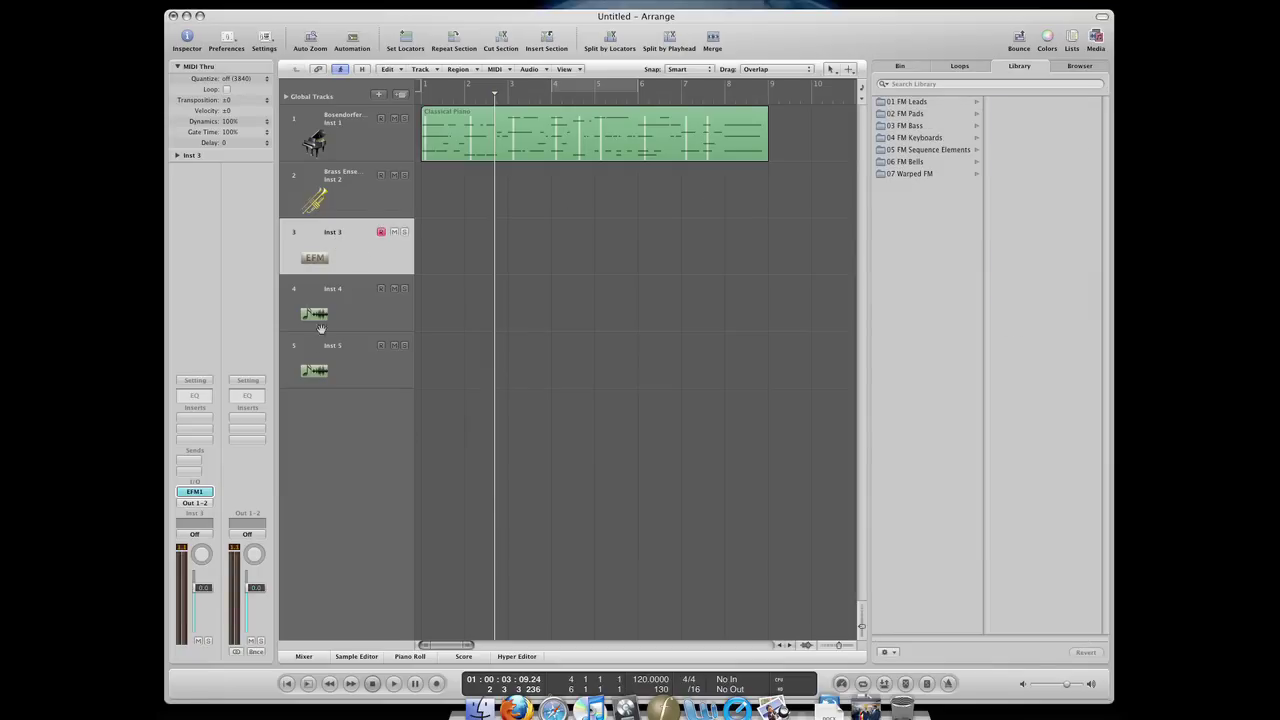
left_click(358, 216)
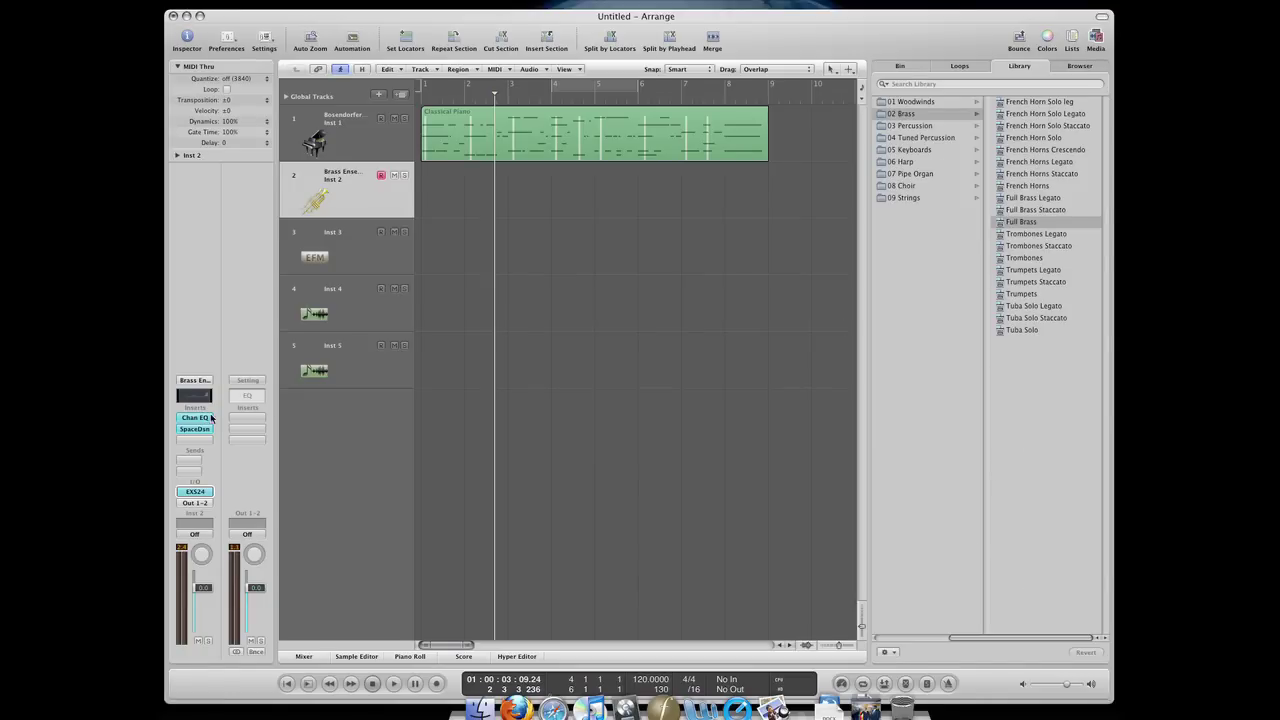
left_click(360, 259)
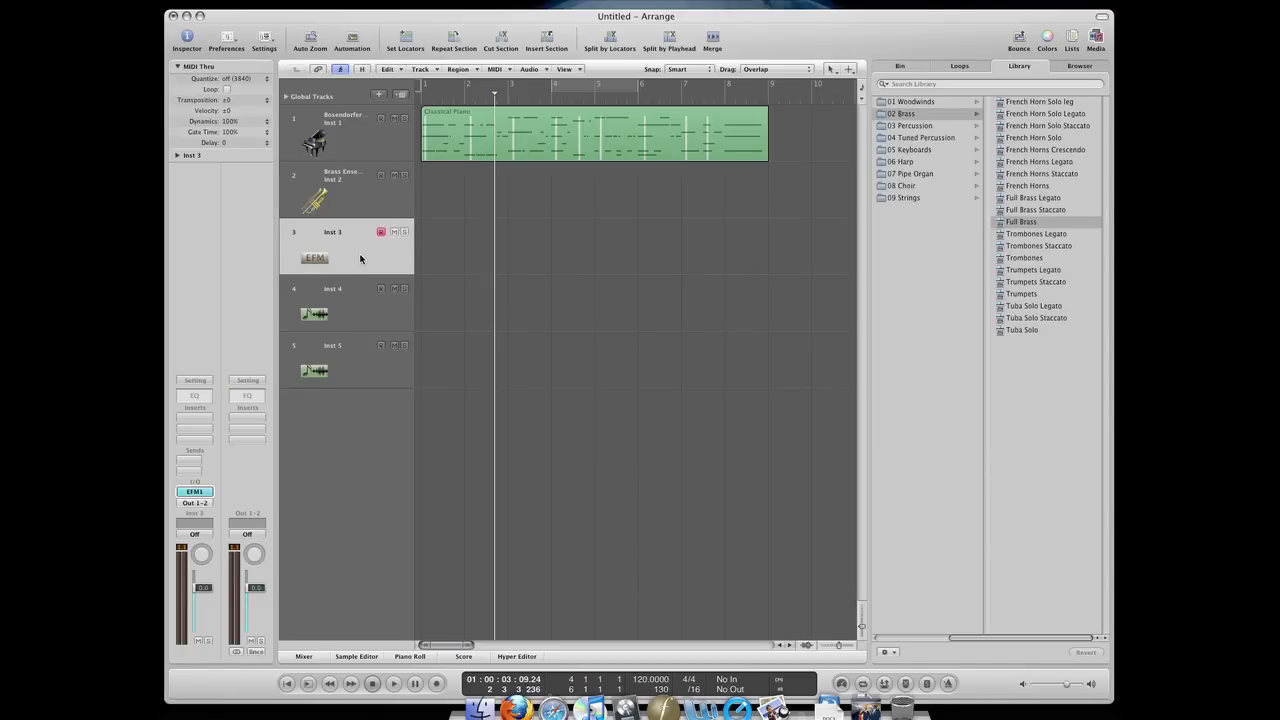
left_click(190, 492)
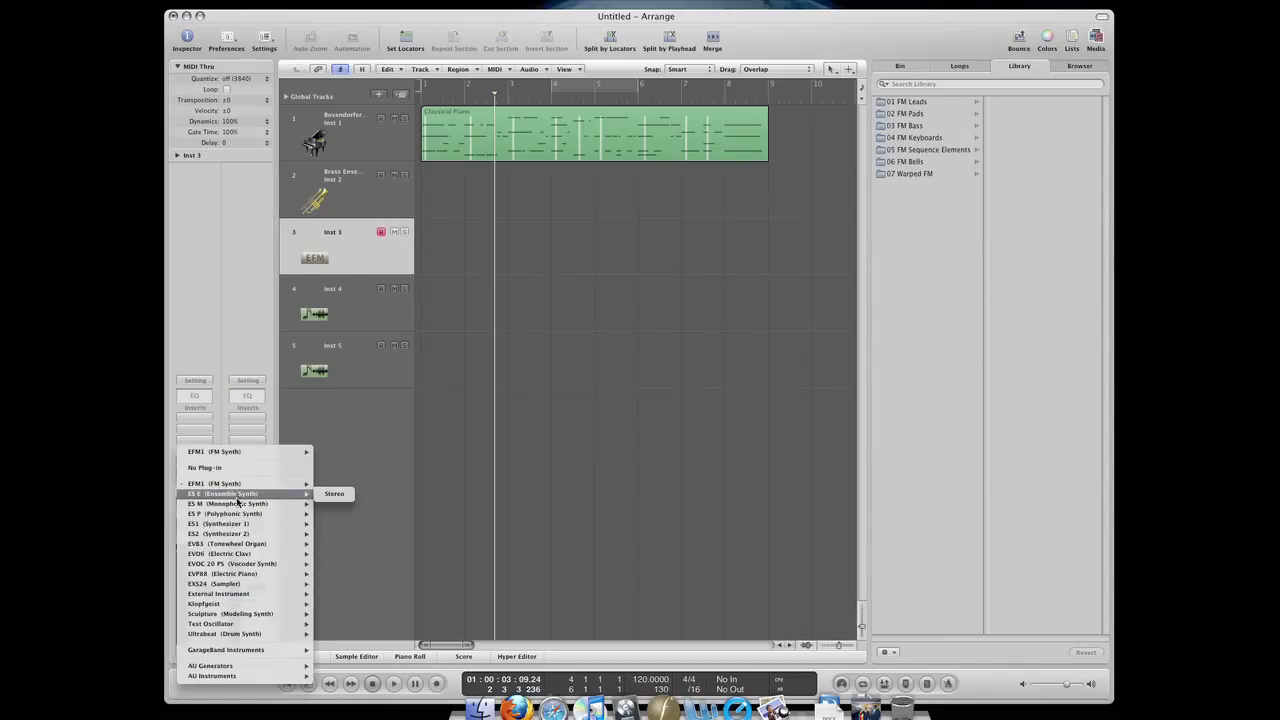
left_click(605, 479)
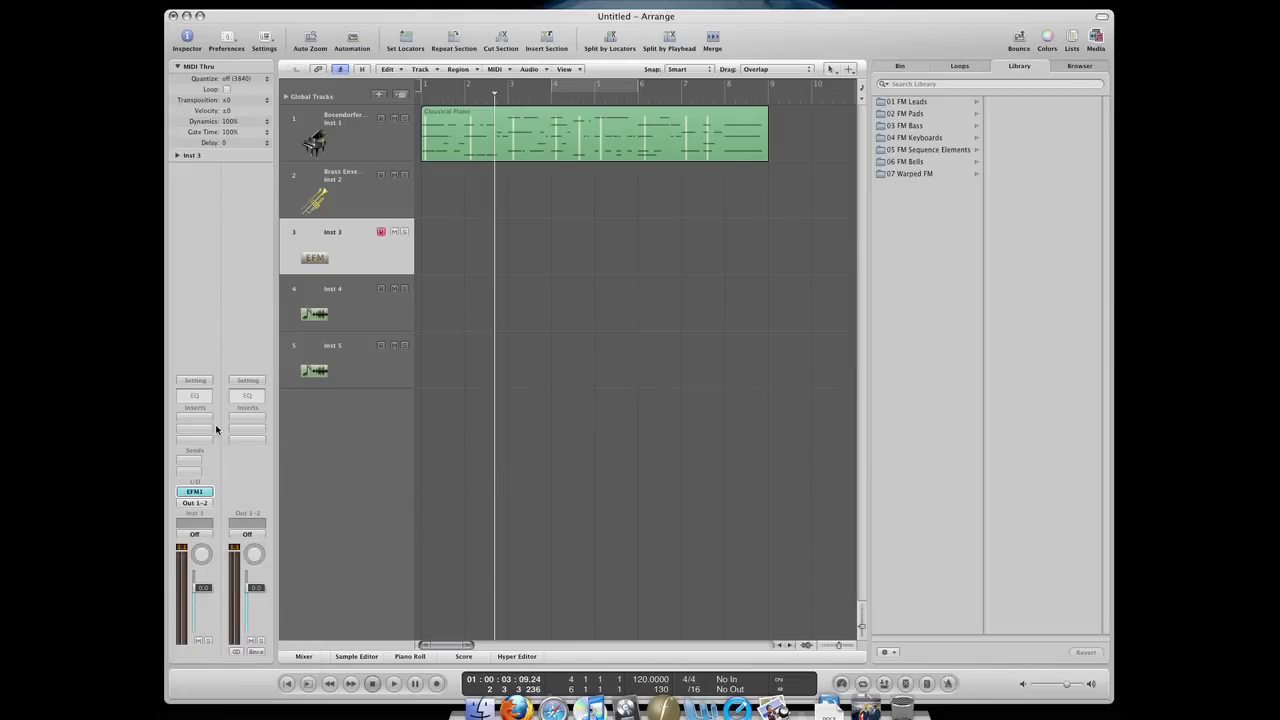
left_click(350, 195)
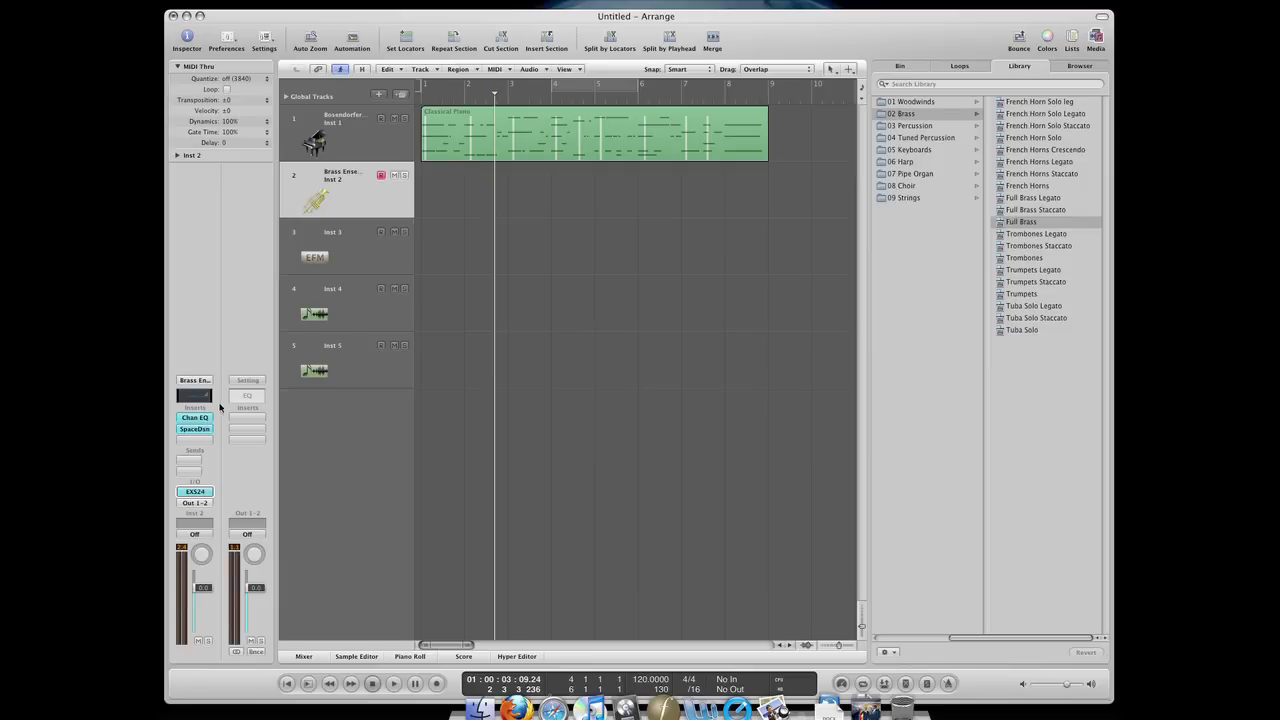
left_click(318, 259)
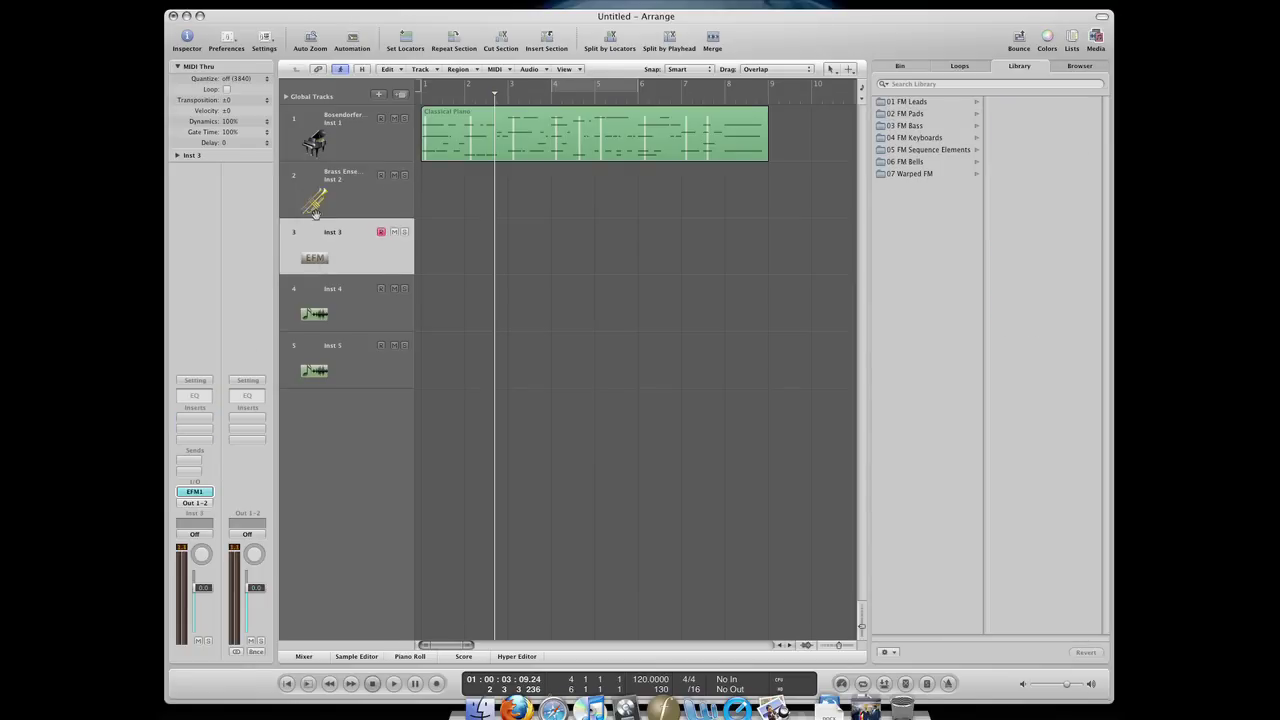
left_click(316, 210)
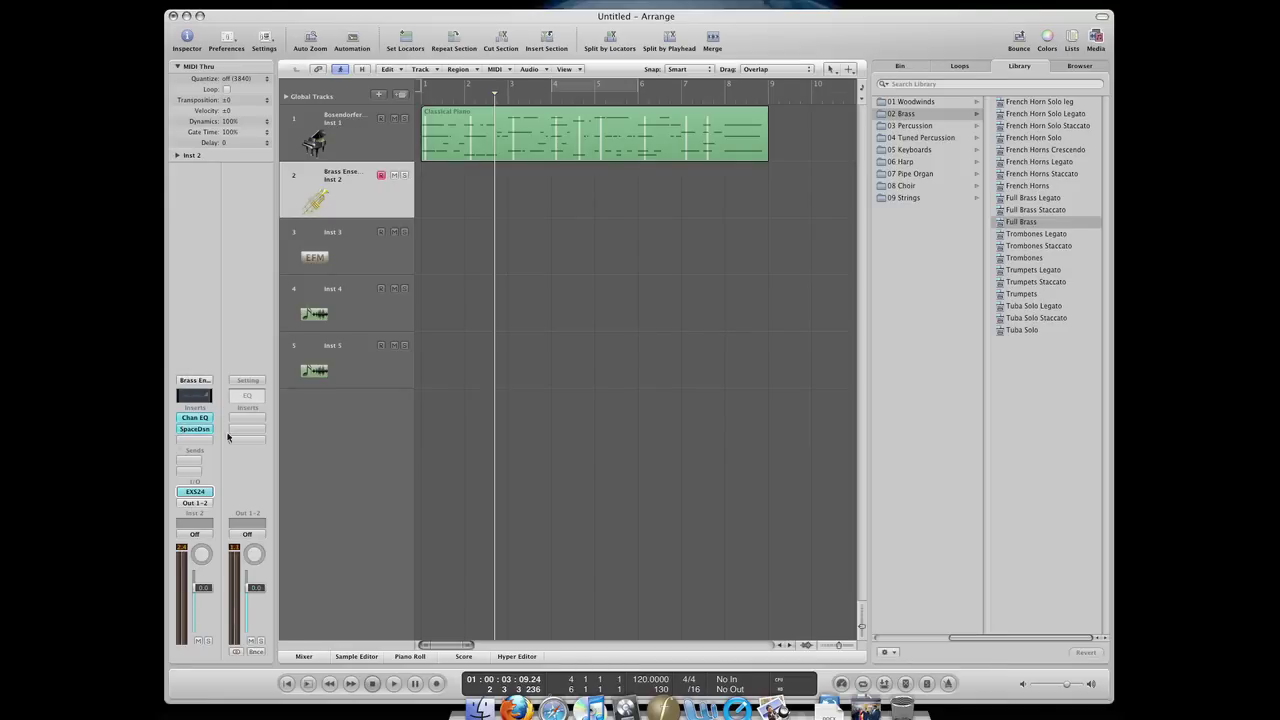
Audition the French Horns Crescendo, Harp and Attitude Bass patches from the Library.
left_click(1054, 152)
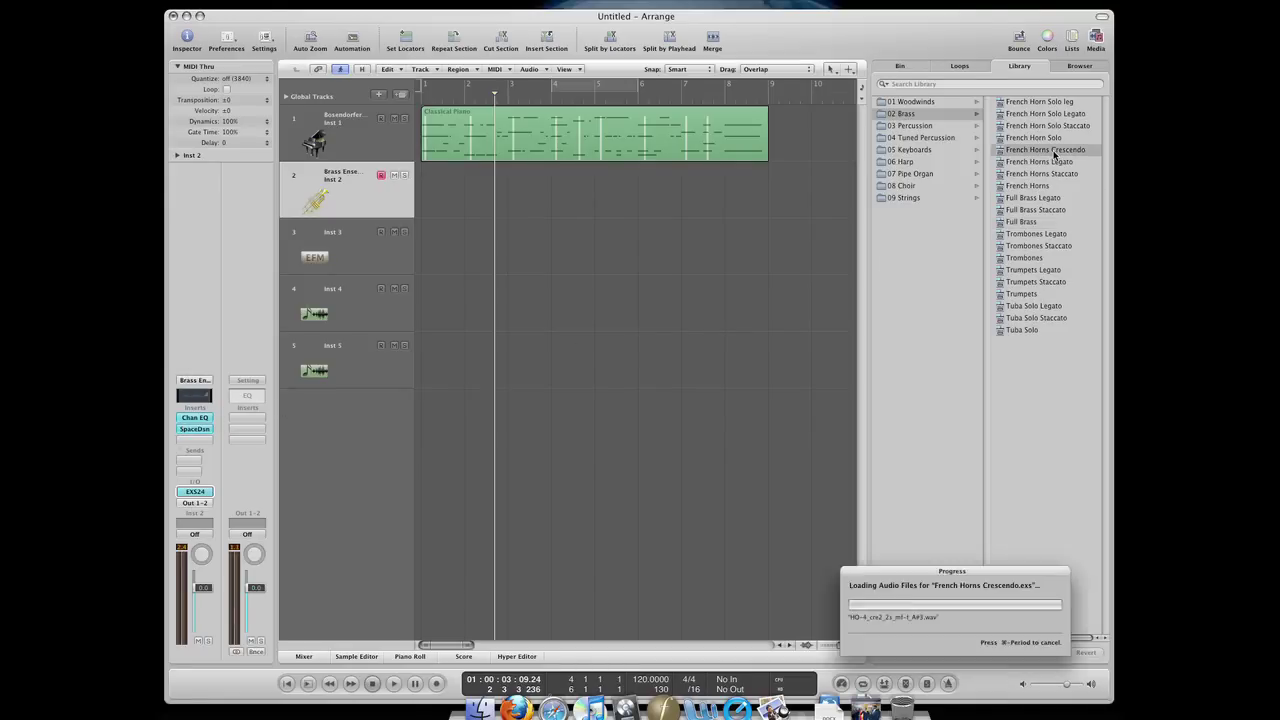
left_click(922, 165)
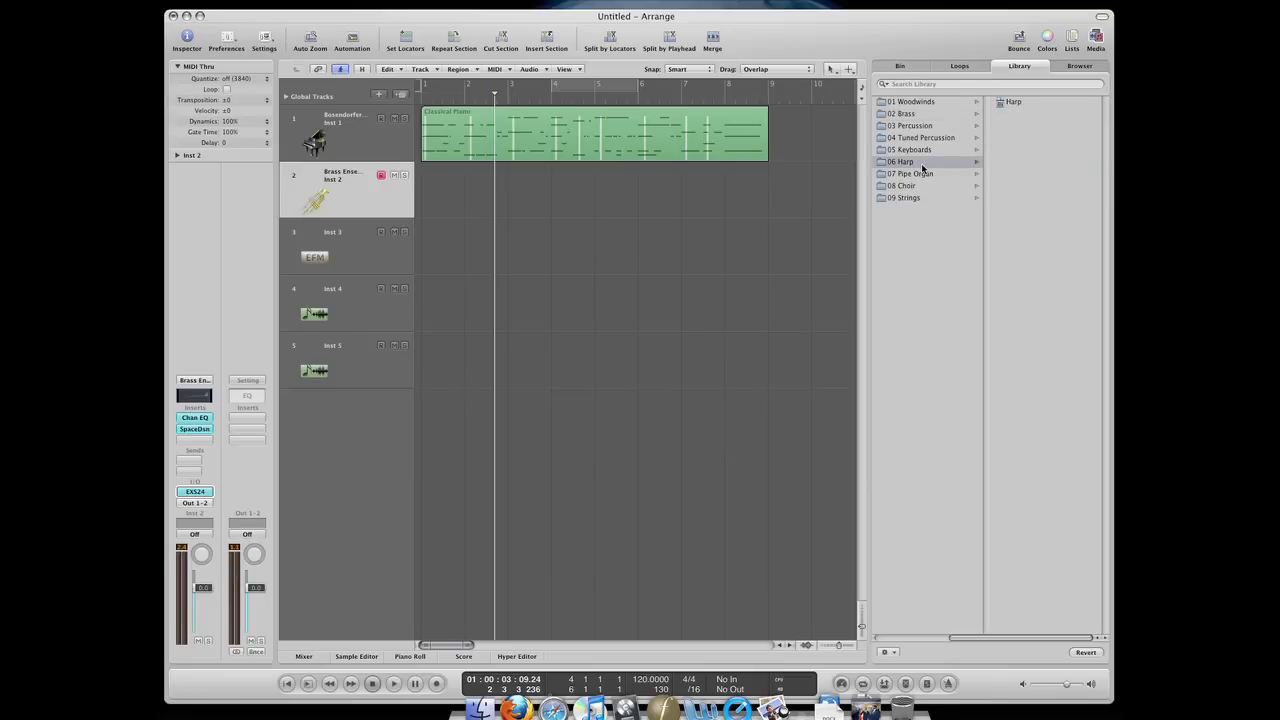
left_click(1011, 104)
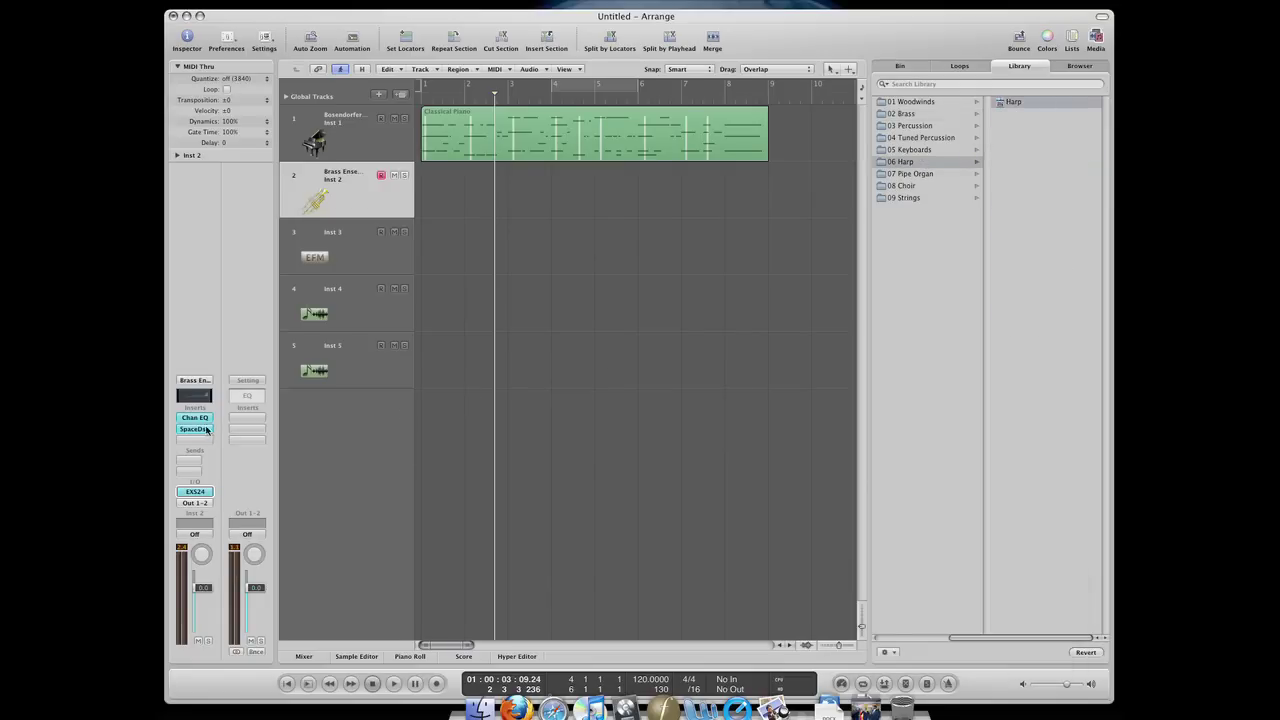
scroll(905, 138, "left", 2)
left_click(924, 125)
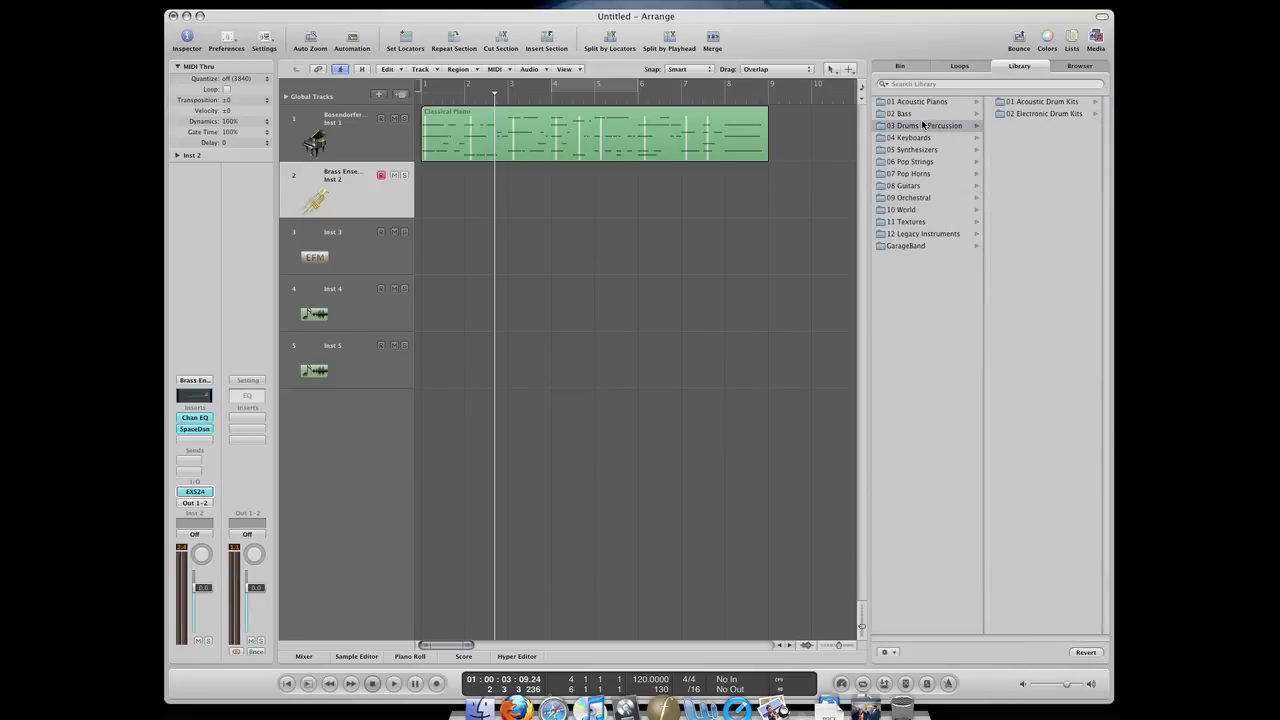
left_click(905, 113)
left_click(1030, 113)
left_click(1037, 113)
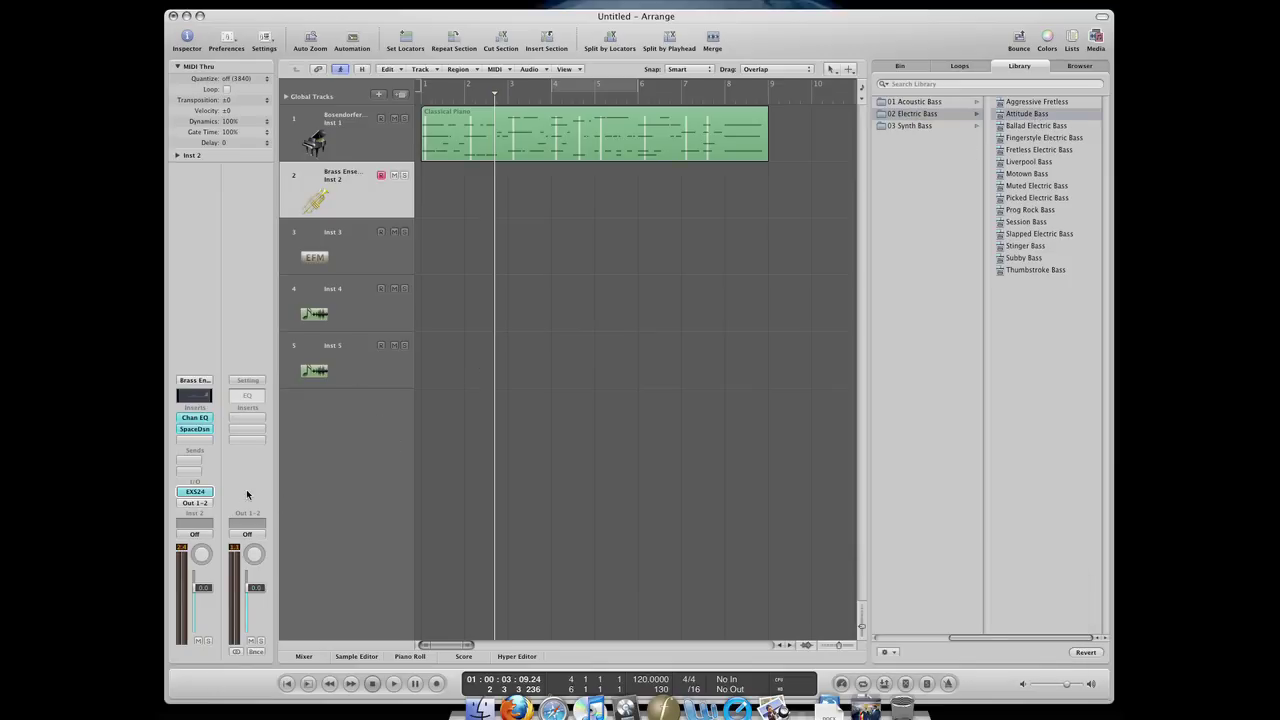
Replace the instrument with a stereo EVOC 20 PolySynth, close its window, and reselect the Brass Ensemble track.
left_click(205, 493)
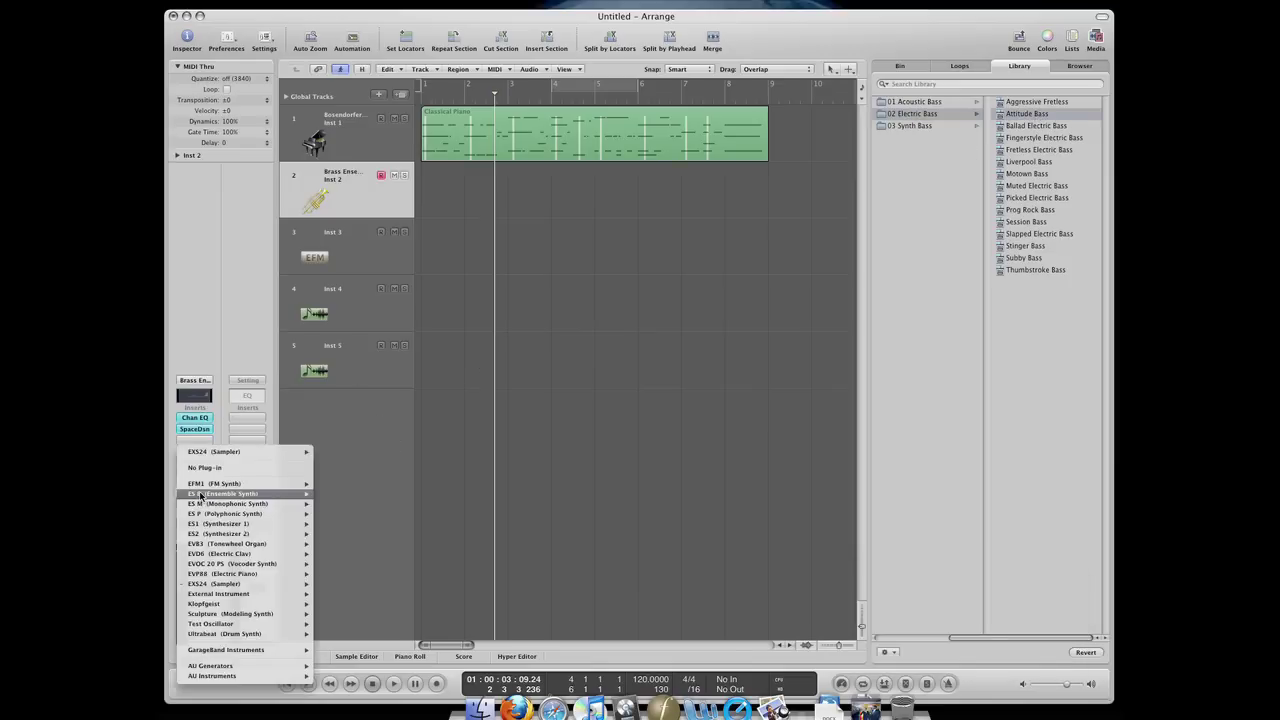
mouse_move(213, 566)
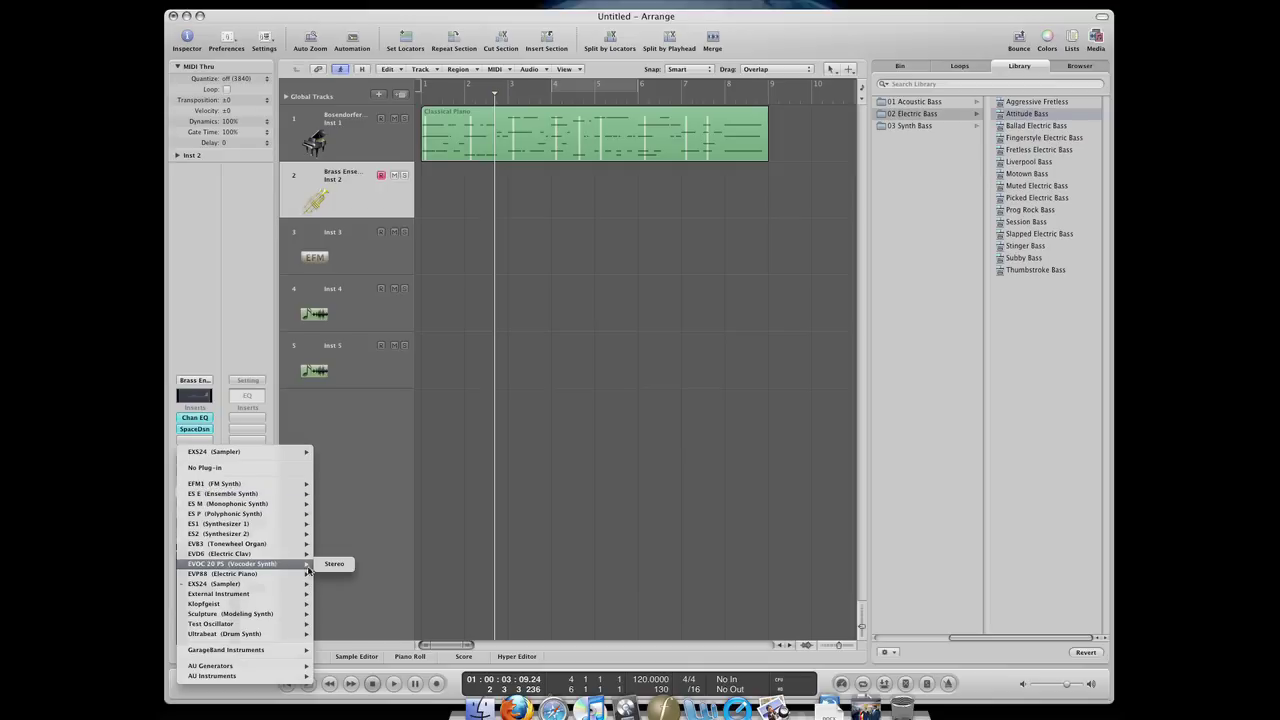
left_click(338, 566)
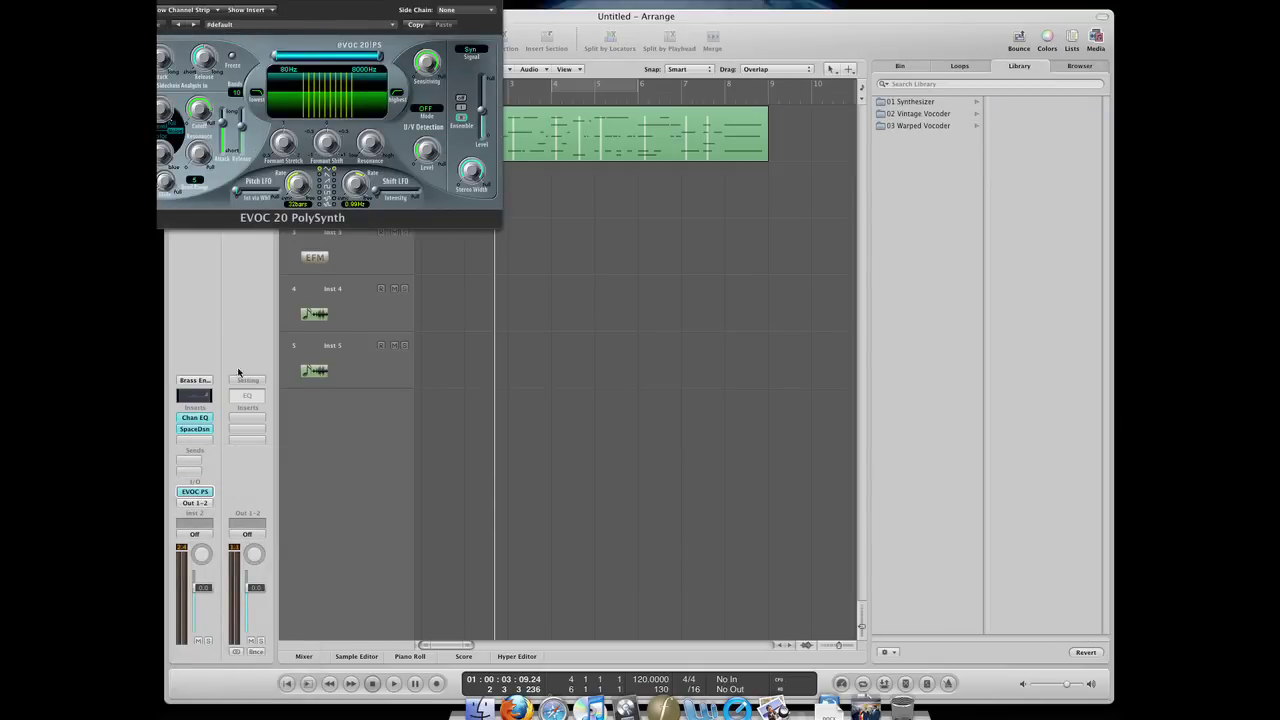
left_click_drag(365, 1, 647, 207)
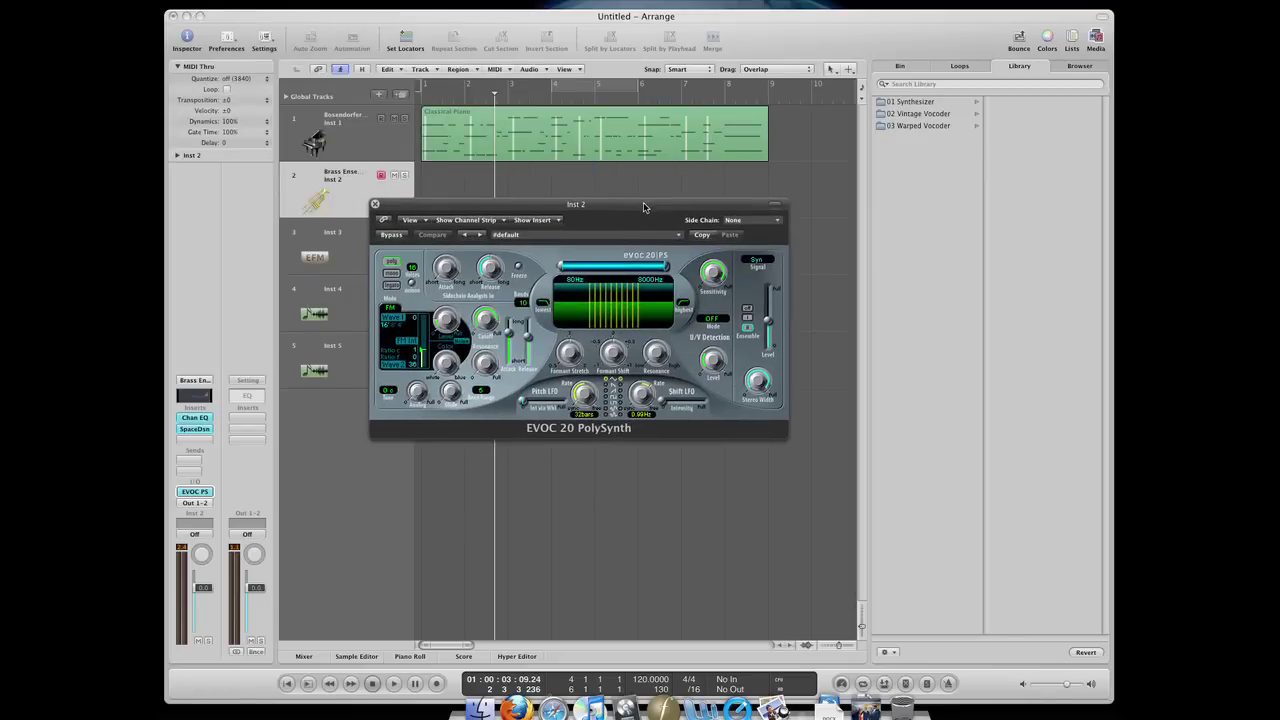
key("super+w")
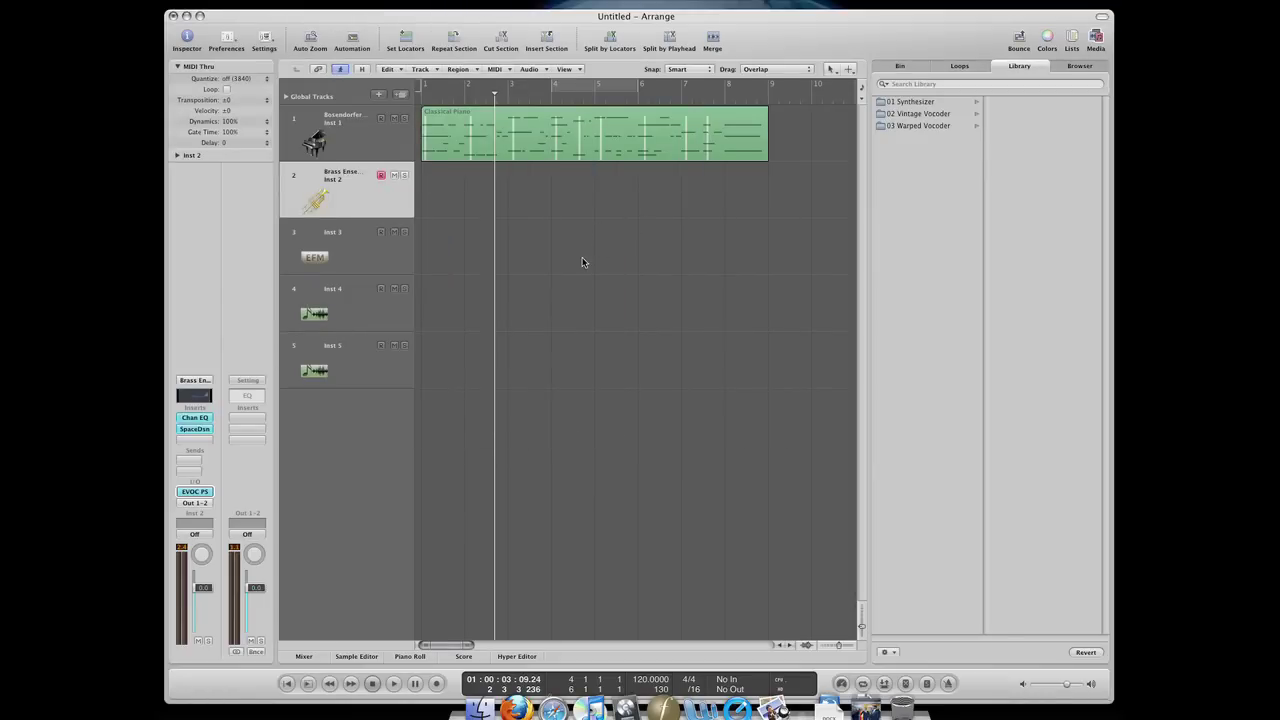
left_click(352, 245)
left_click(358, 208)
Delete the Brass Ensemble and EFM tracks and select Inst 4.
key("super+BackSpace")
key("super+BackSpace")
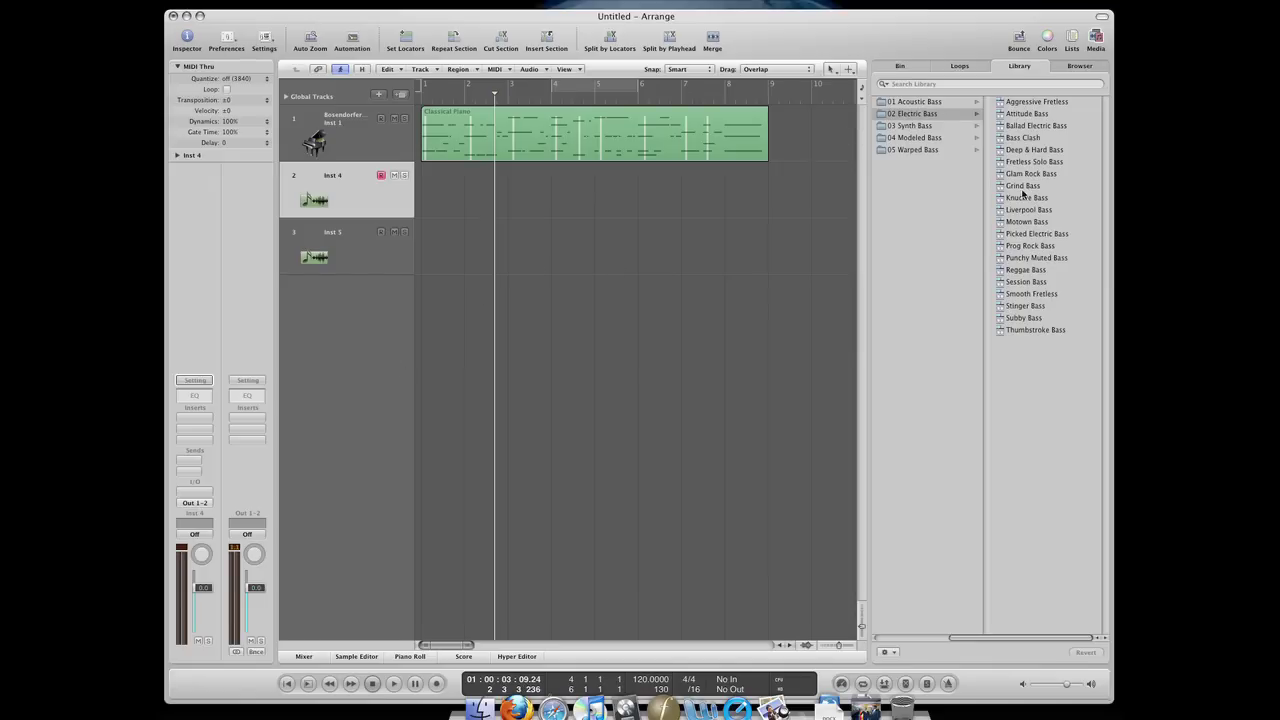
scroll(1028, 196, "left", 3)
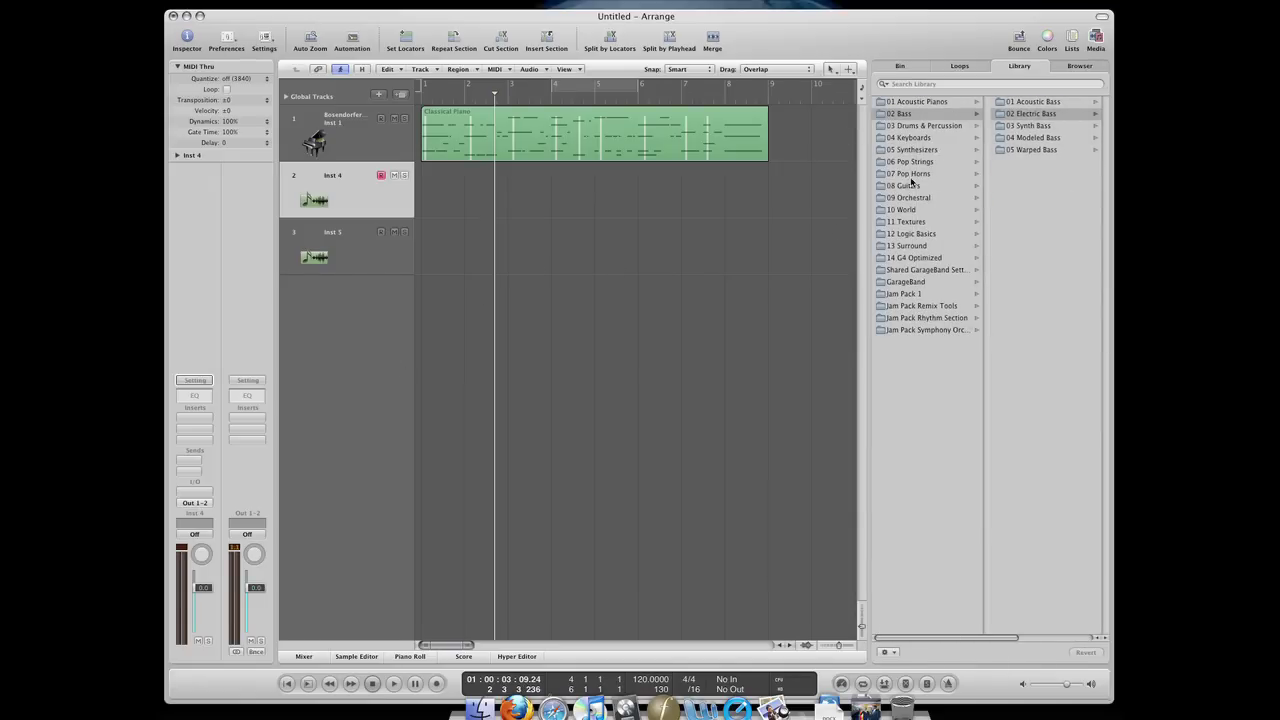
left_click(380, 262)
left_click(339, 204)
Load the 02 Bass > 02 Electric Bass > Attitude Bass patch onto Inst 4.
scroll(994, 147, "right", 3)
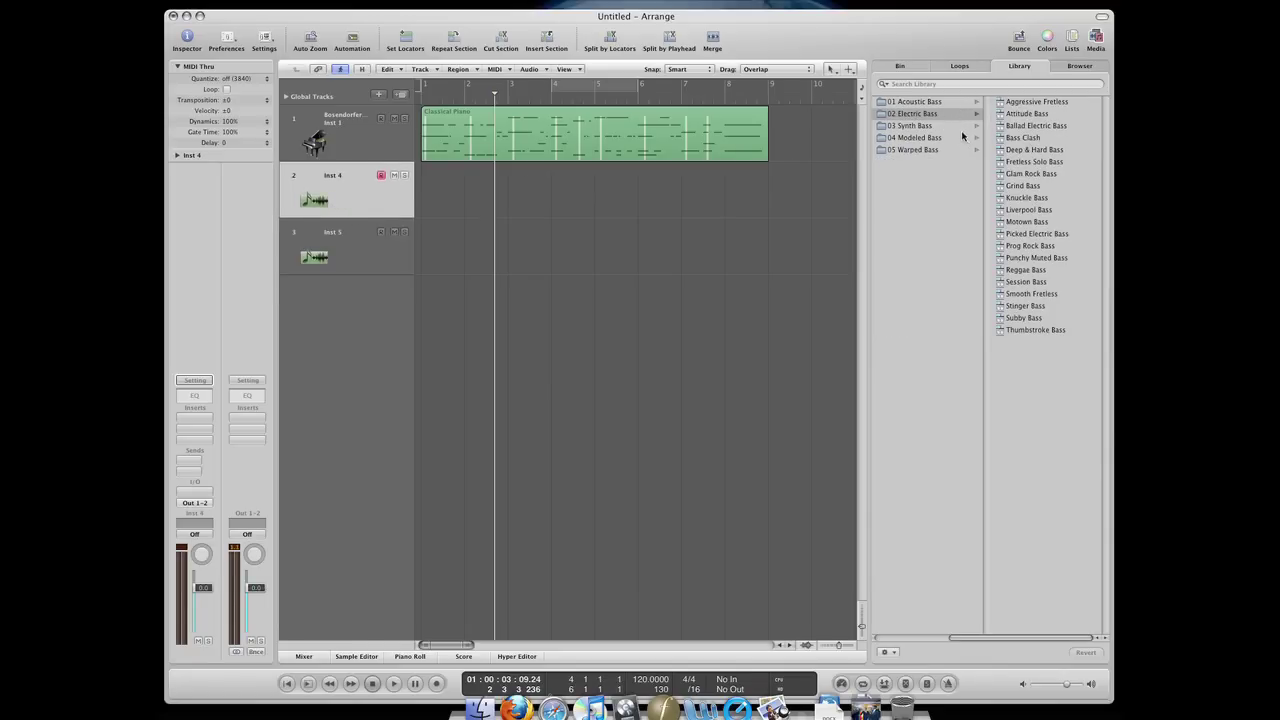
scroll(955, 123, "left", 3)
scroll(1037, 114, "right", 3)
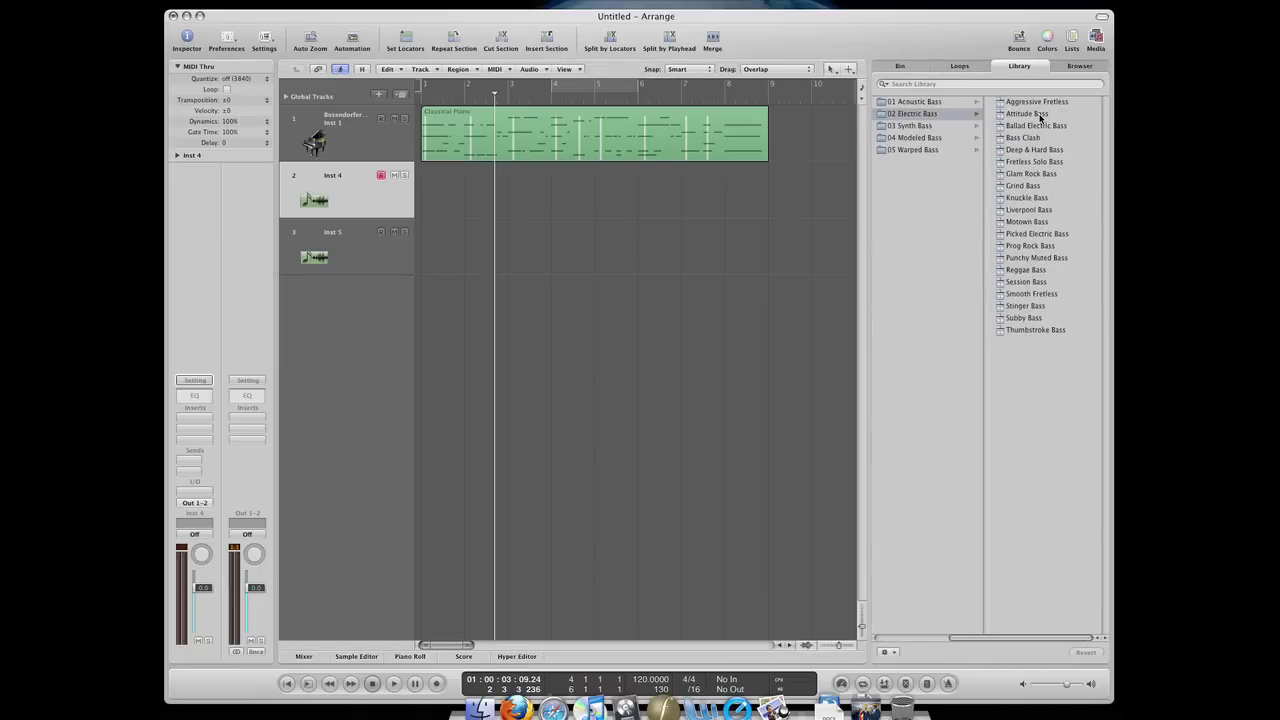
left_click(1040, 114)
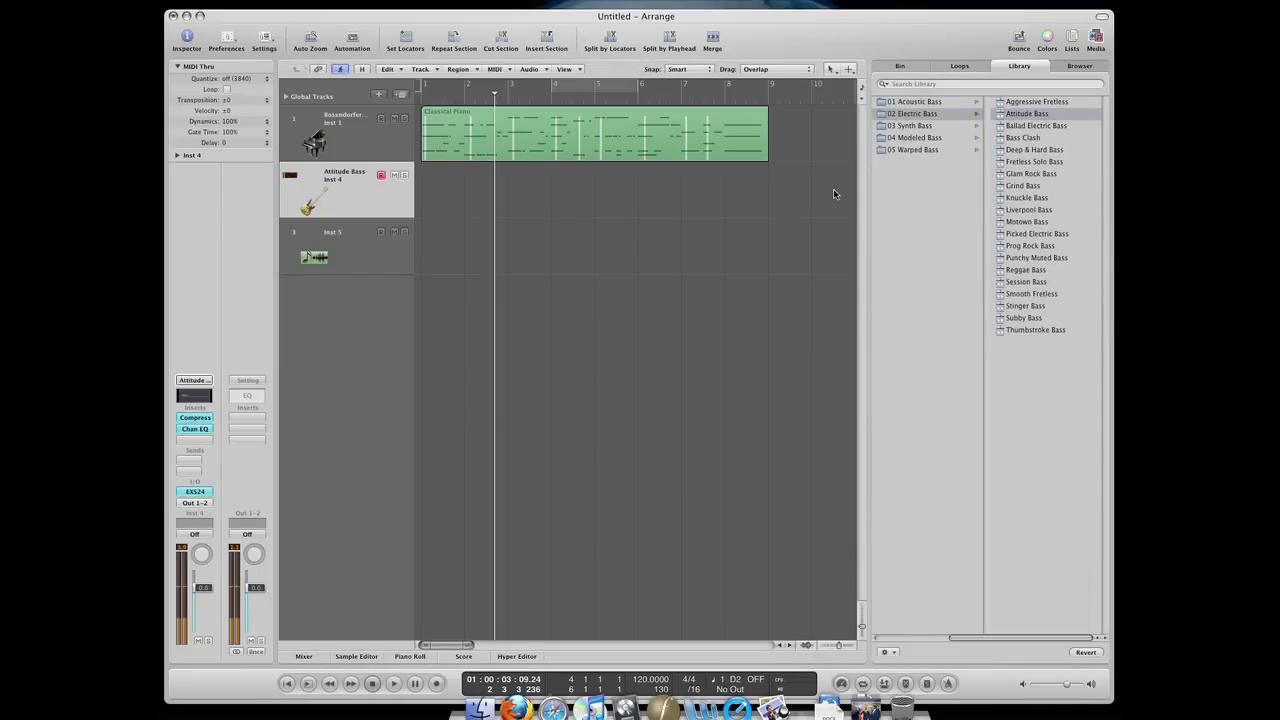
From the song start, record an Attitude Bass part running bars 1–9 alongside the piano.
key("Return")
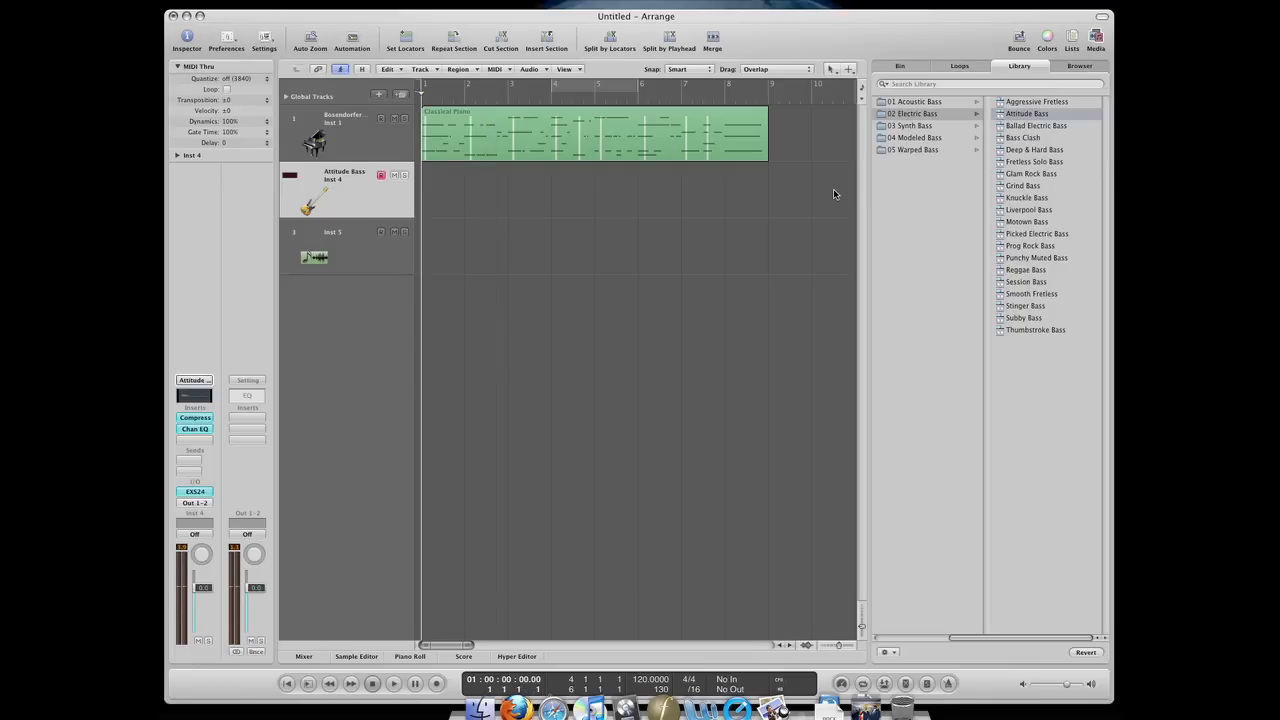
key("r")
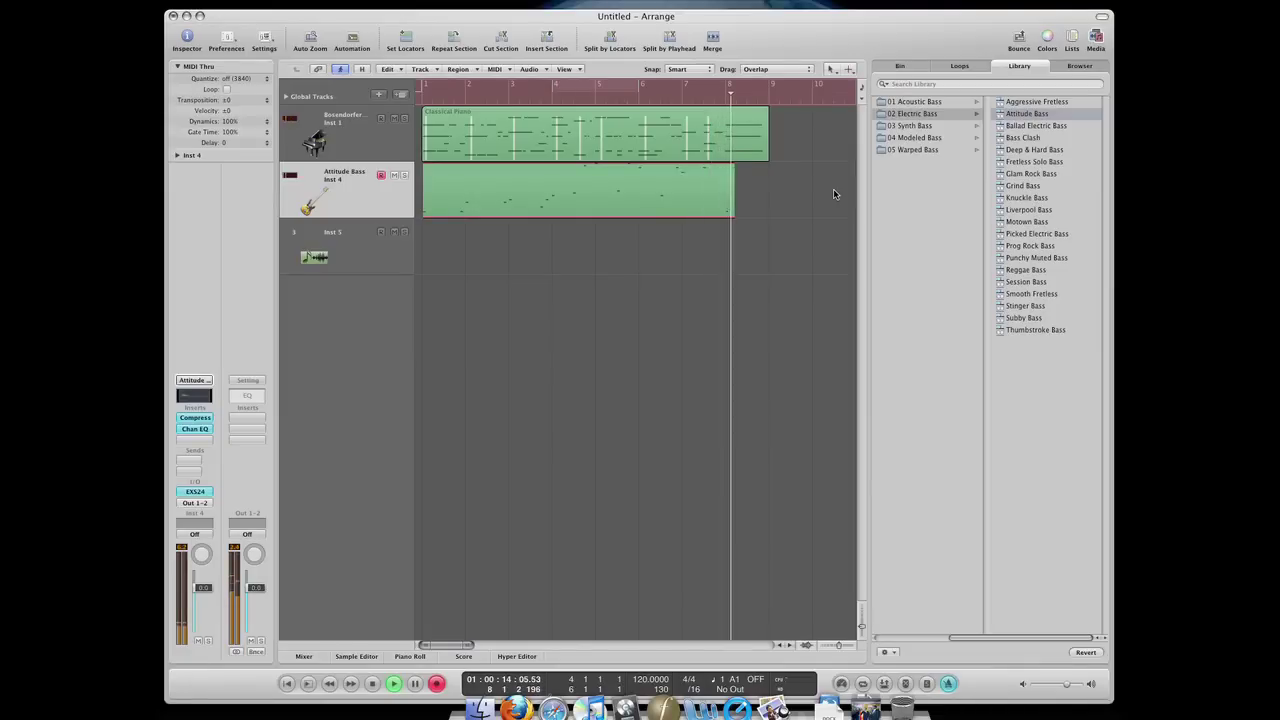
key("space")
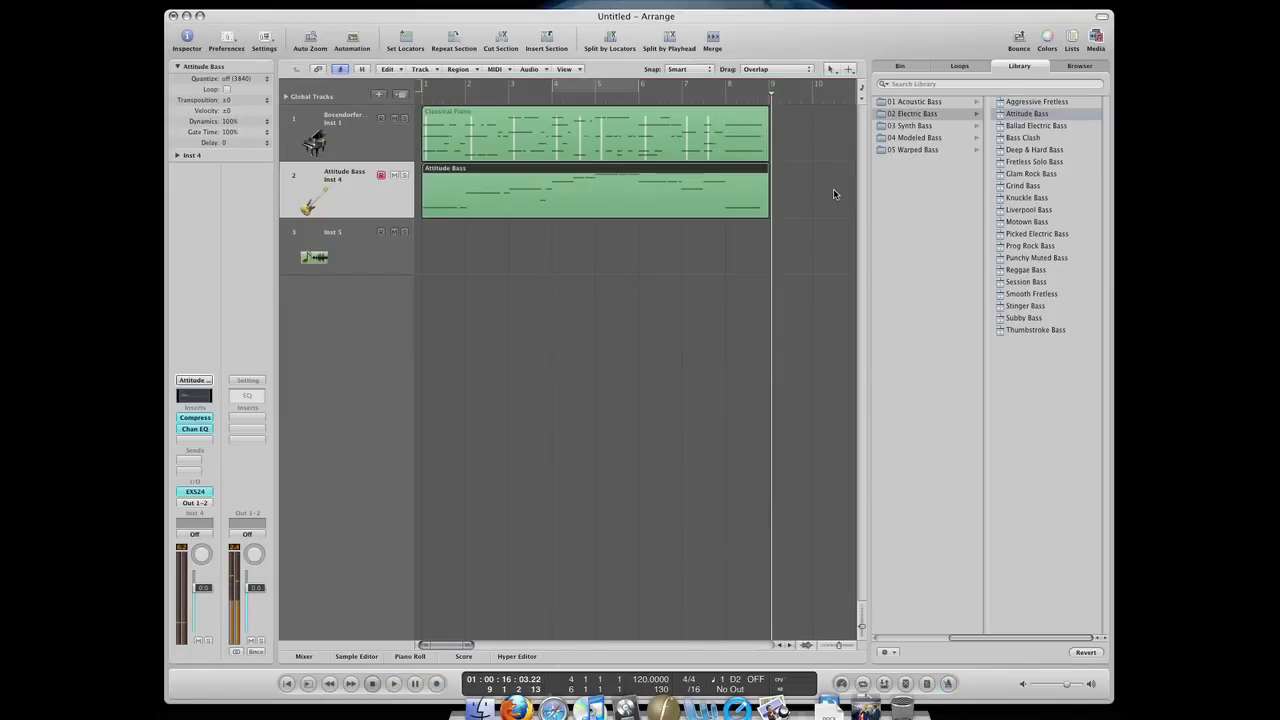
Open the bass region in the piano roll with the library hidden, and play it back.
double_click(691, 206)
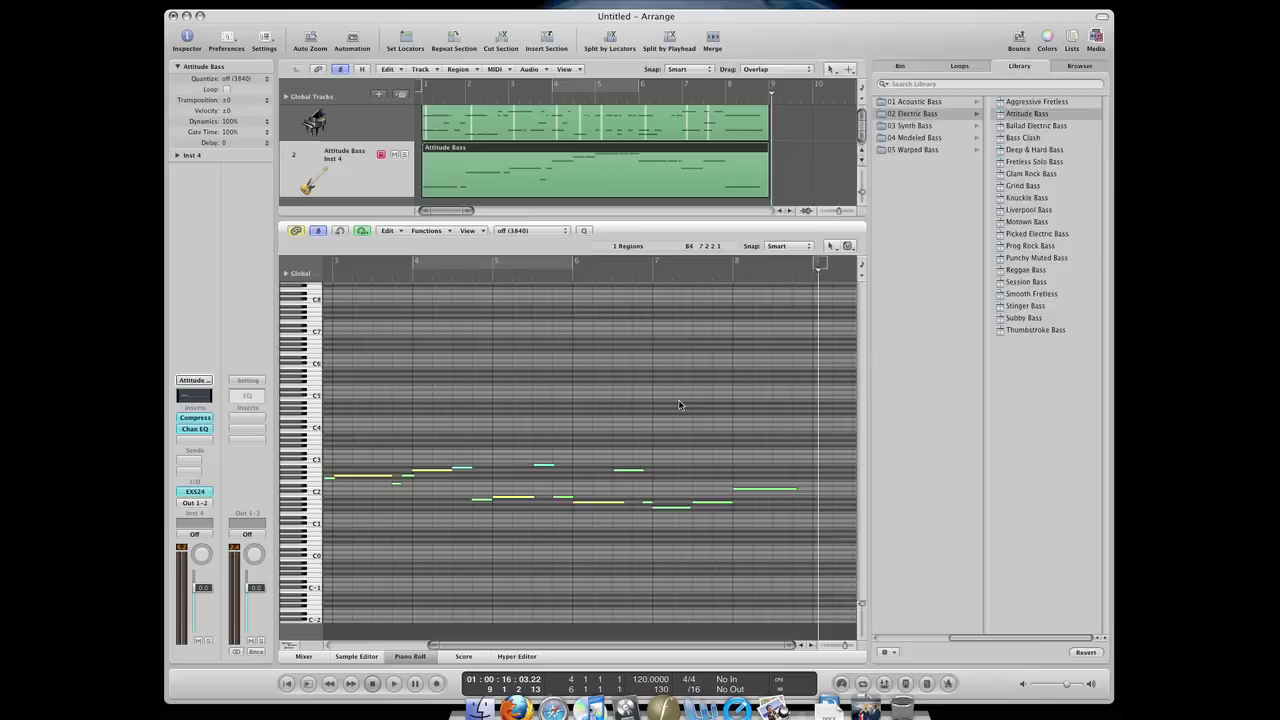
key("y")
left_click(703, 258)
key("space")
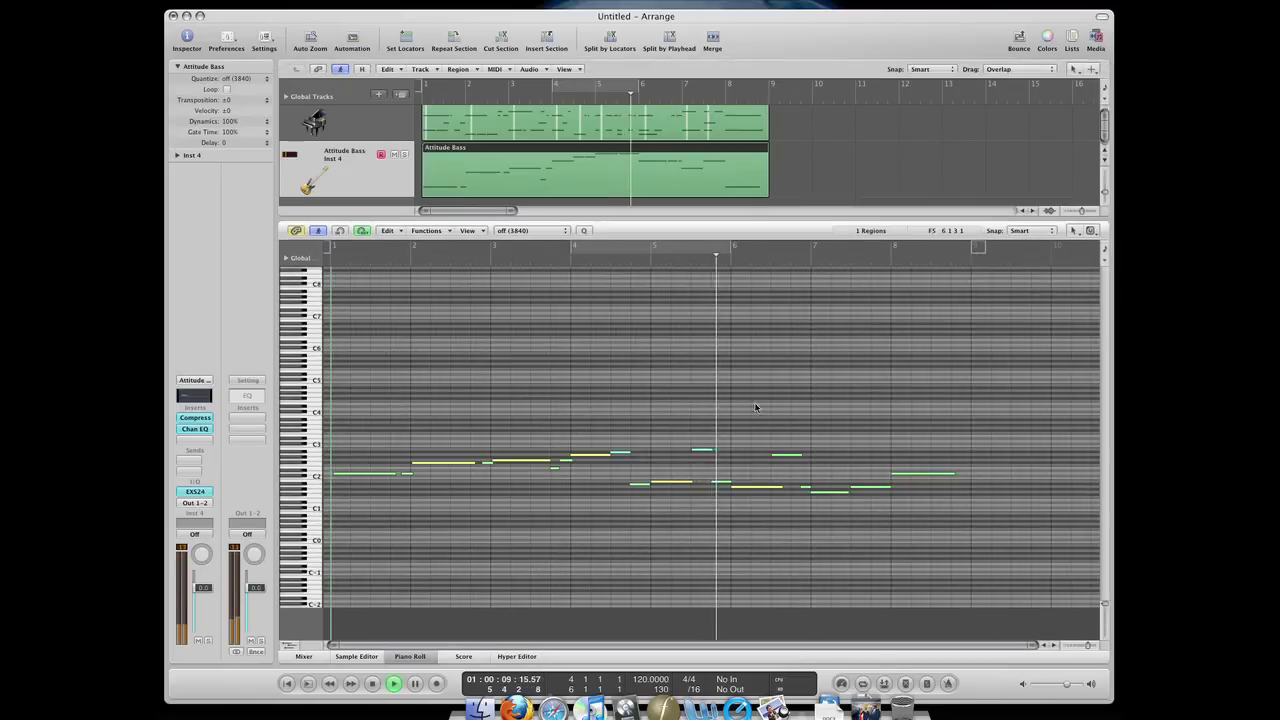
key("space")
Slightly shorten the A1 bass note at bar 6 and play the passage to hear it.
left_click(777, 487)
left_click_drag(777, 487, 770, 487)
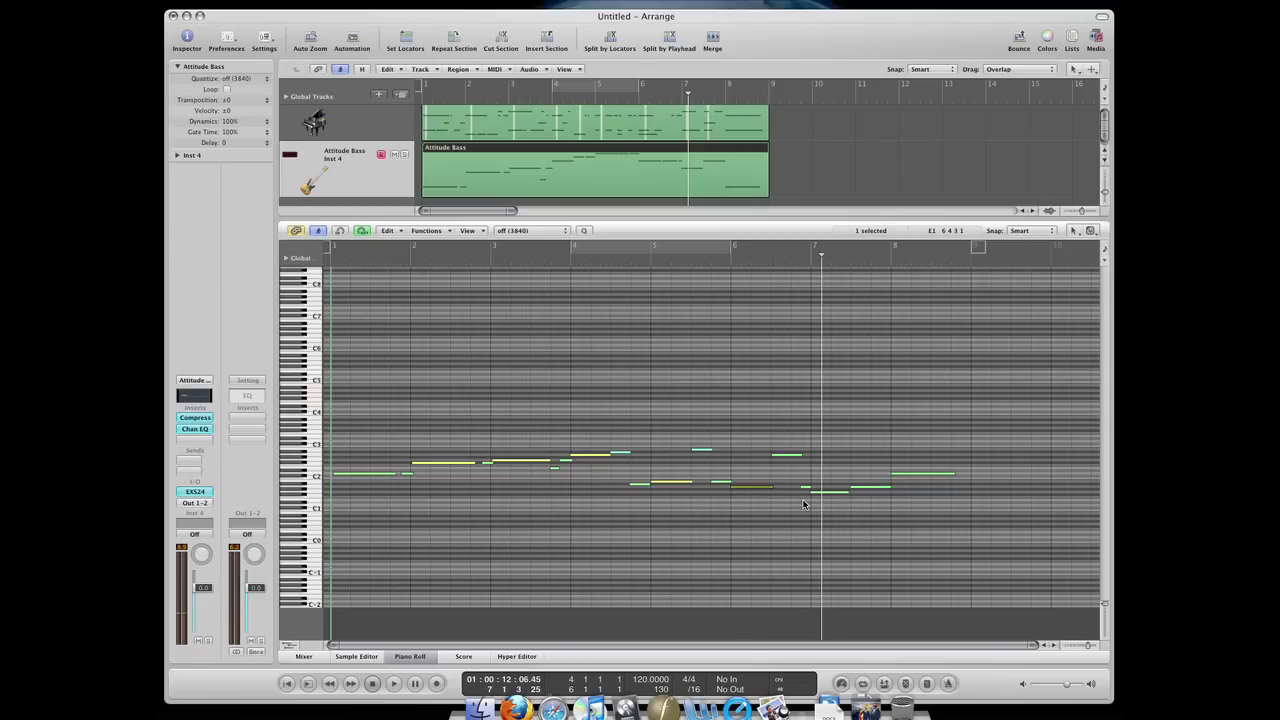
key("space")
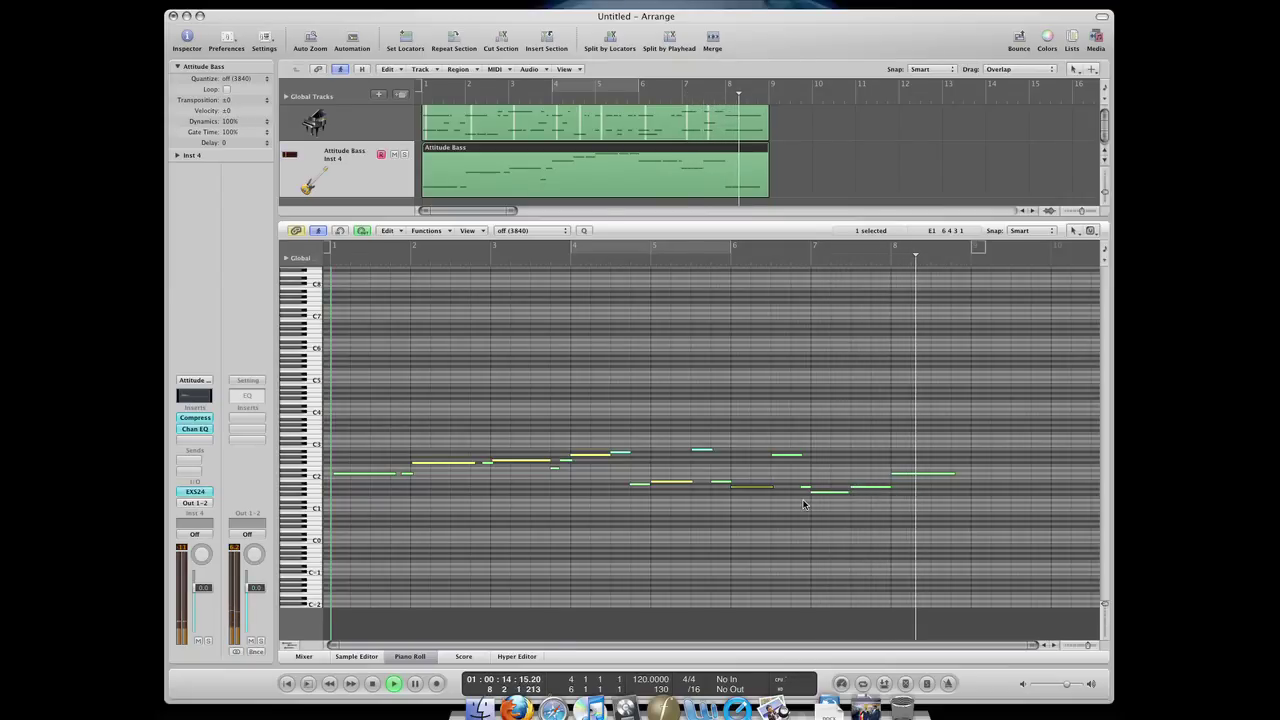
key("space")
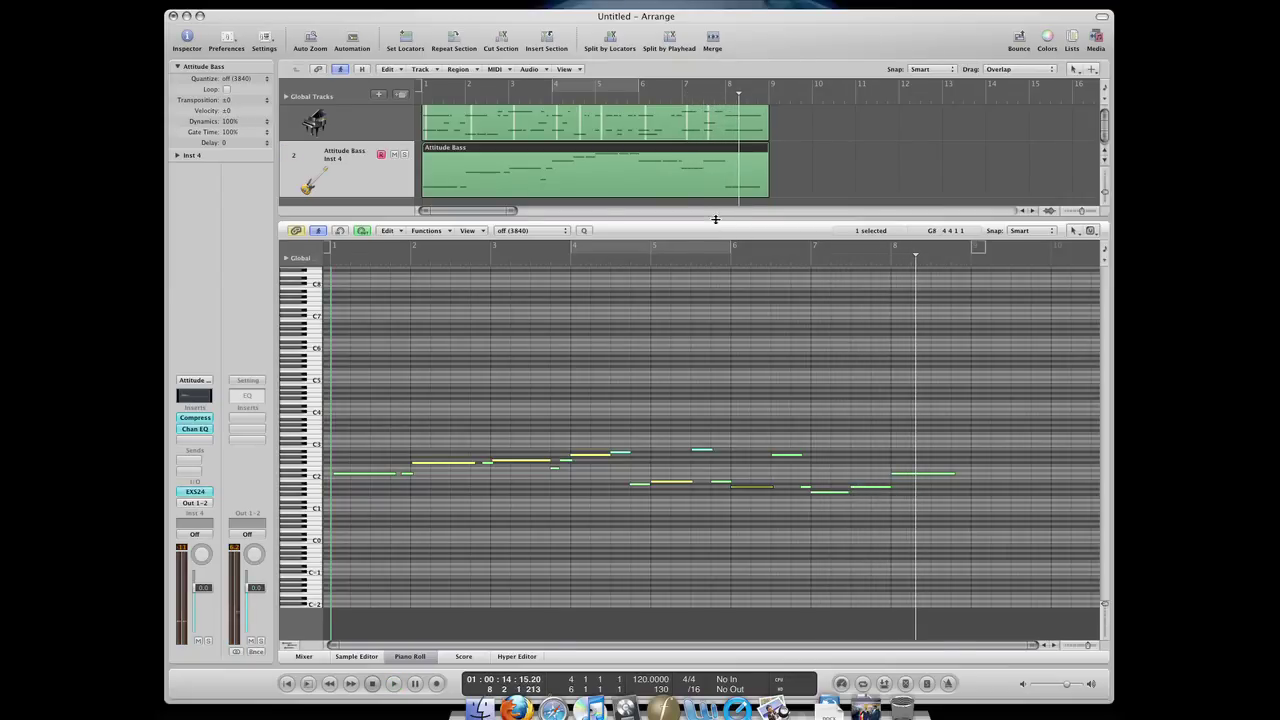
Enlarge the track area so track 3 shows, and toggle the metronome on and off.
left_click_drag(712, 218, 723, 397)
scroll(724, 472, "down", 5)
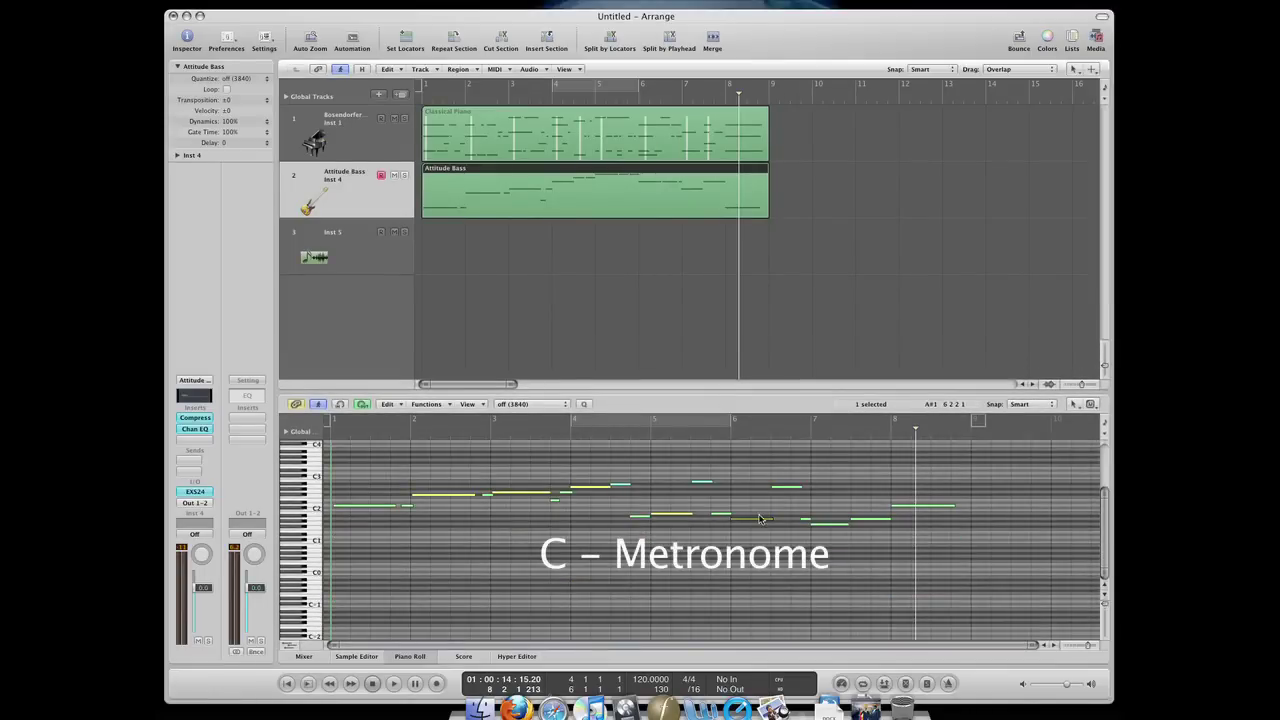
left_click(953, 685)
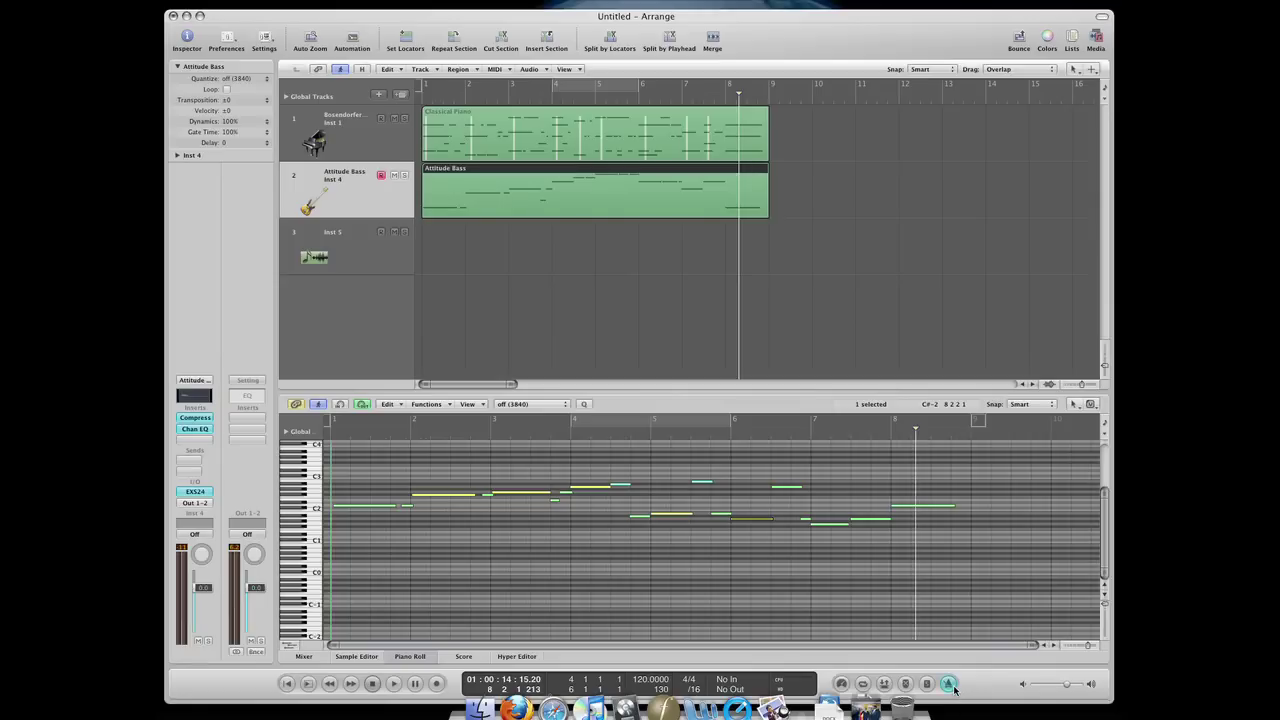
left_click(953, 686)
Play the arrangement from the beginning, stop, and deselect the Attitude Bass region.
key("Return")
key("space")
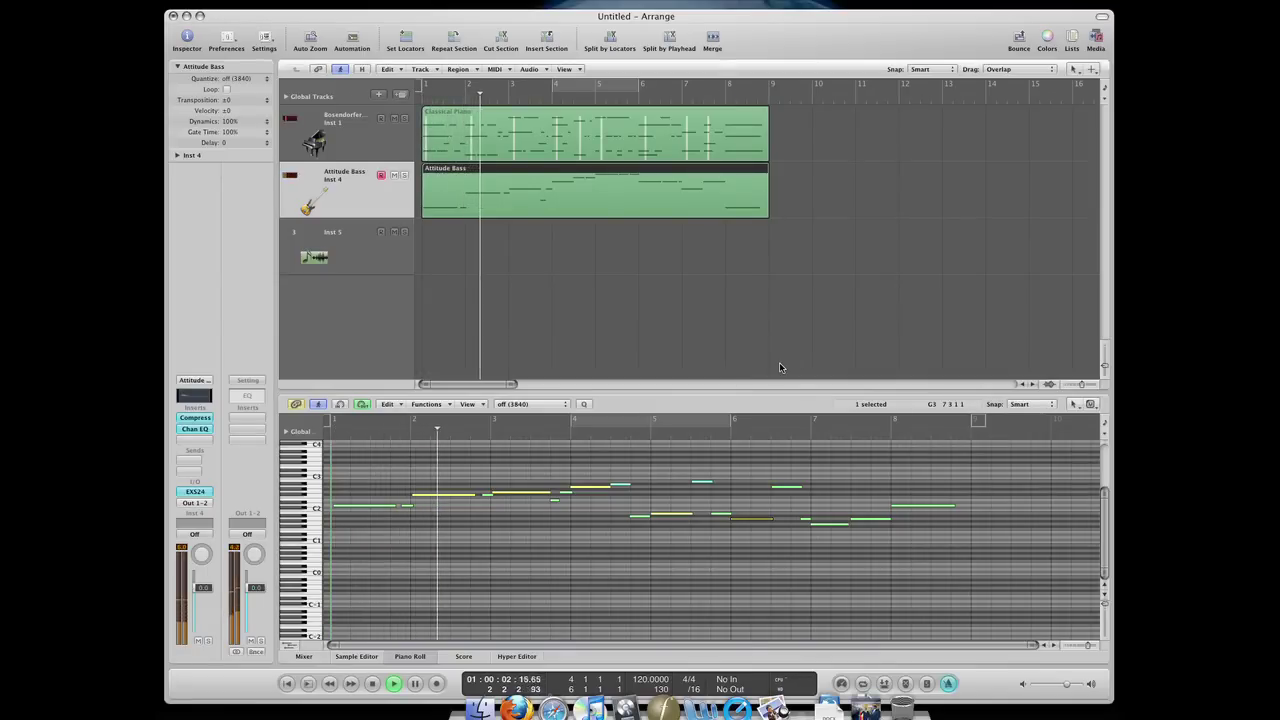
key("space")
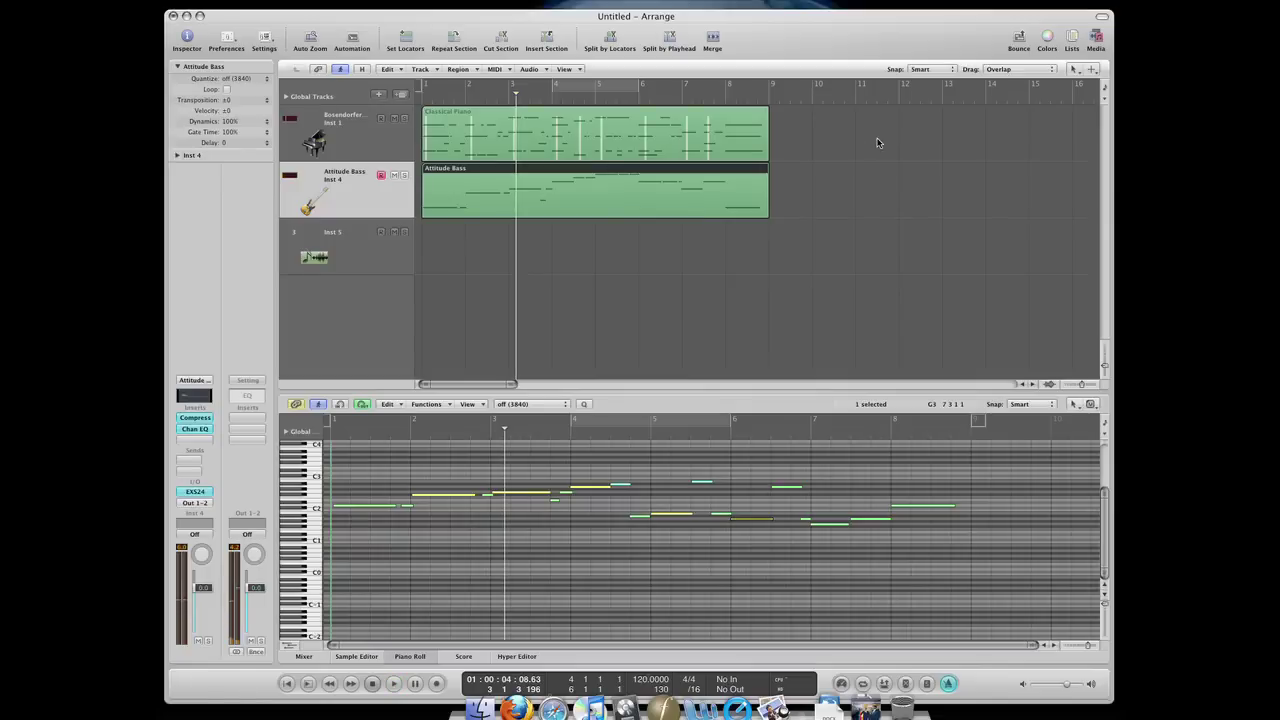
left_click(877, 143)
Record trial bass takes starting near bar 11 and then at bar 13.
left_click(886, 98)
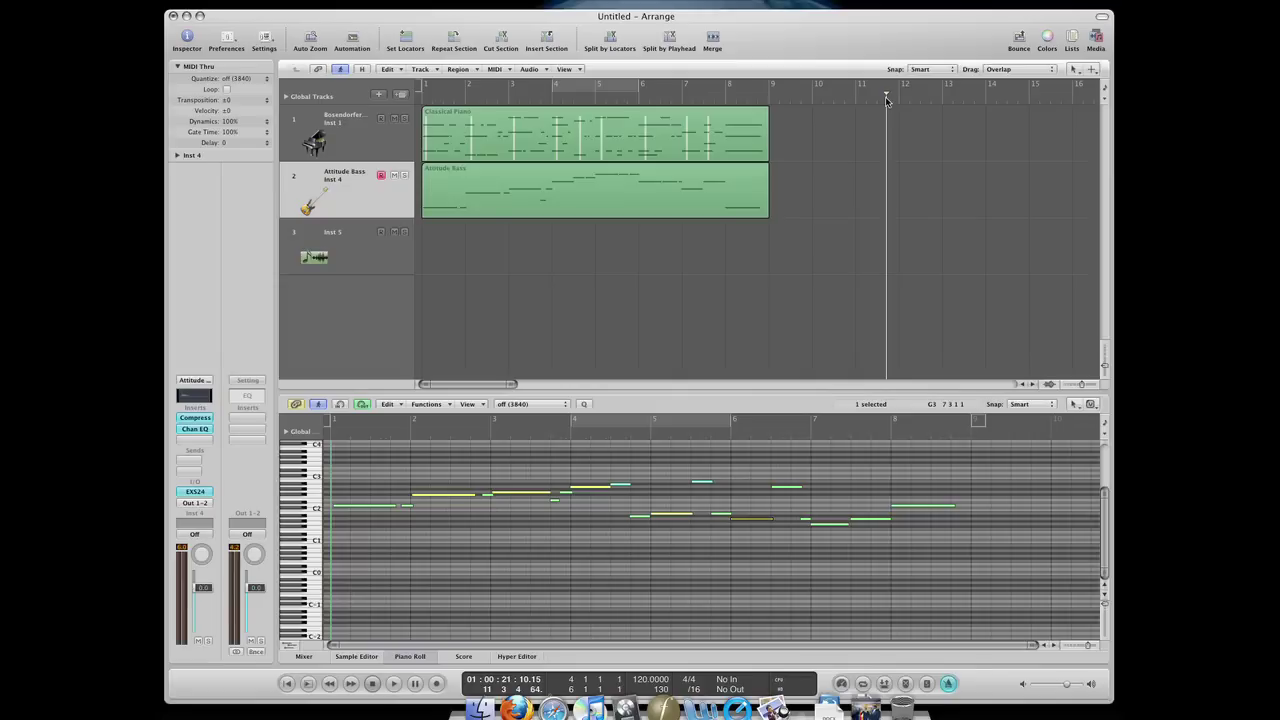
key("r")
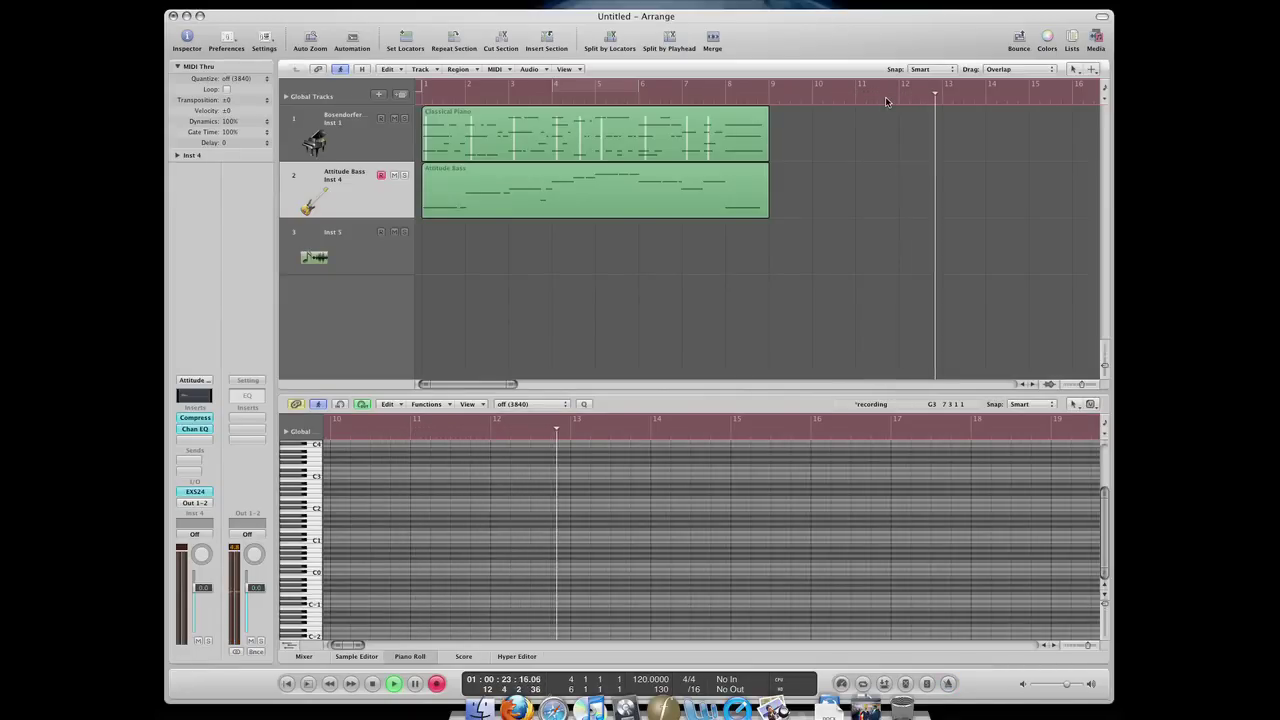
key("space")
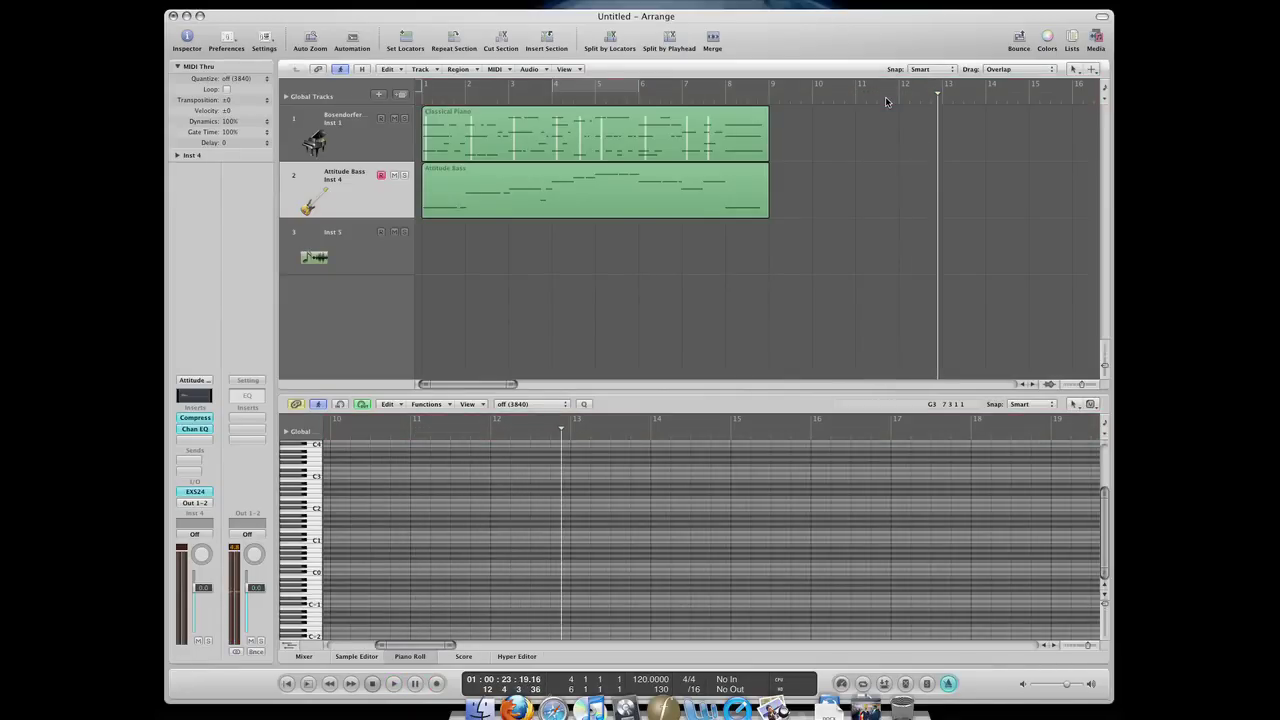
left_click(941, 95)
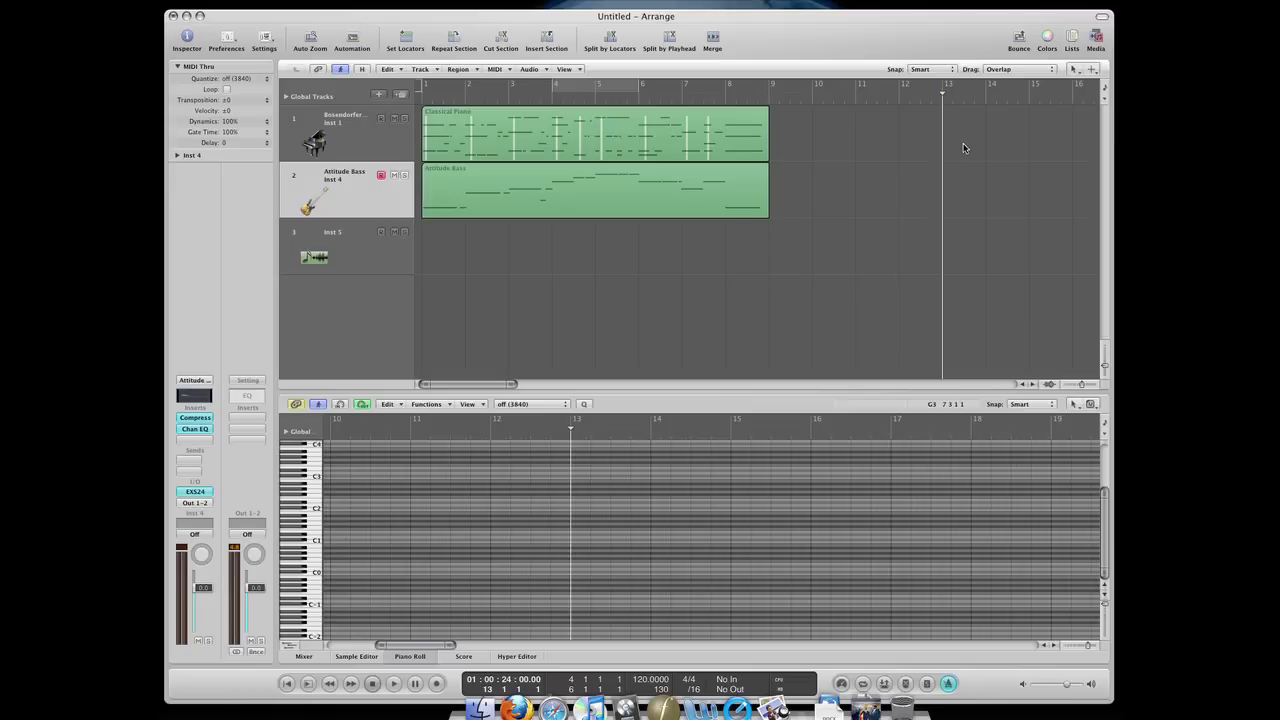
key("r")
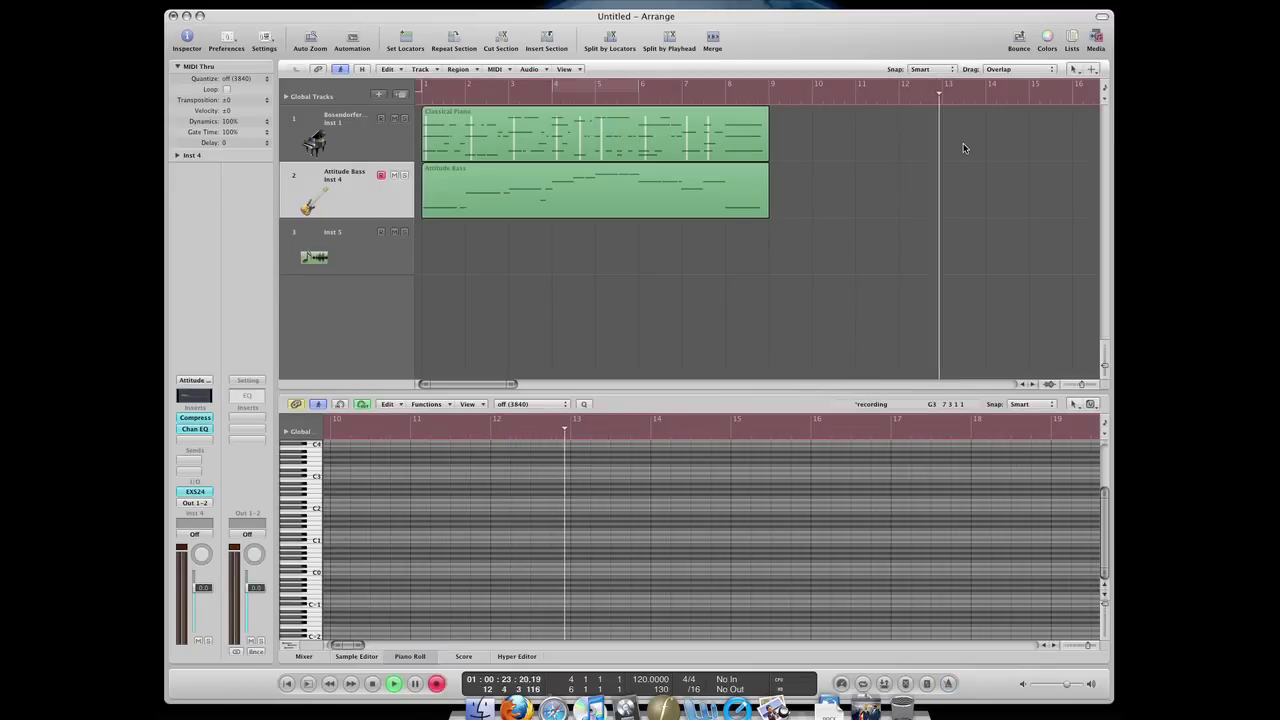
key("space")
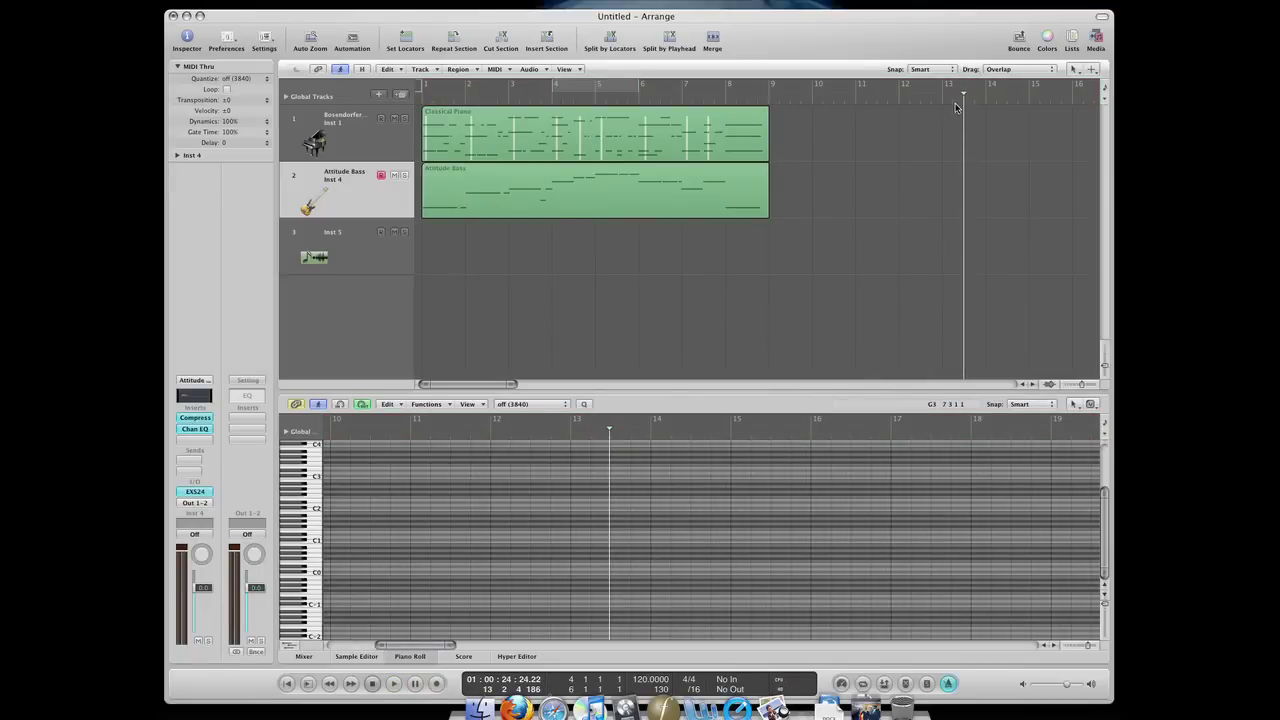
Record one more bass take at bar 13, delete it, and return to the start.
left_click(943, 100)
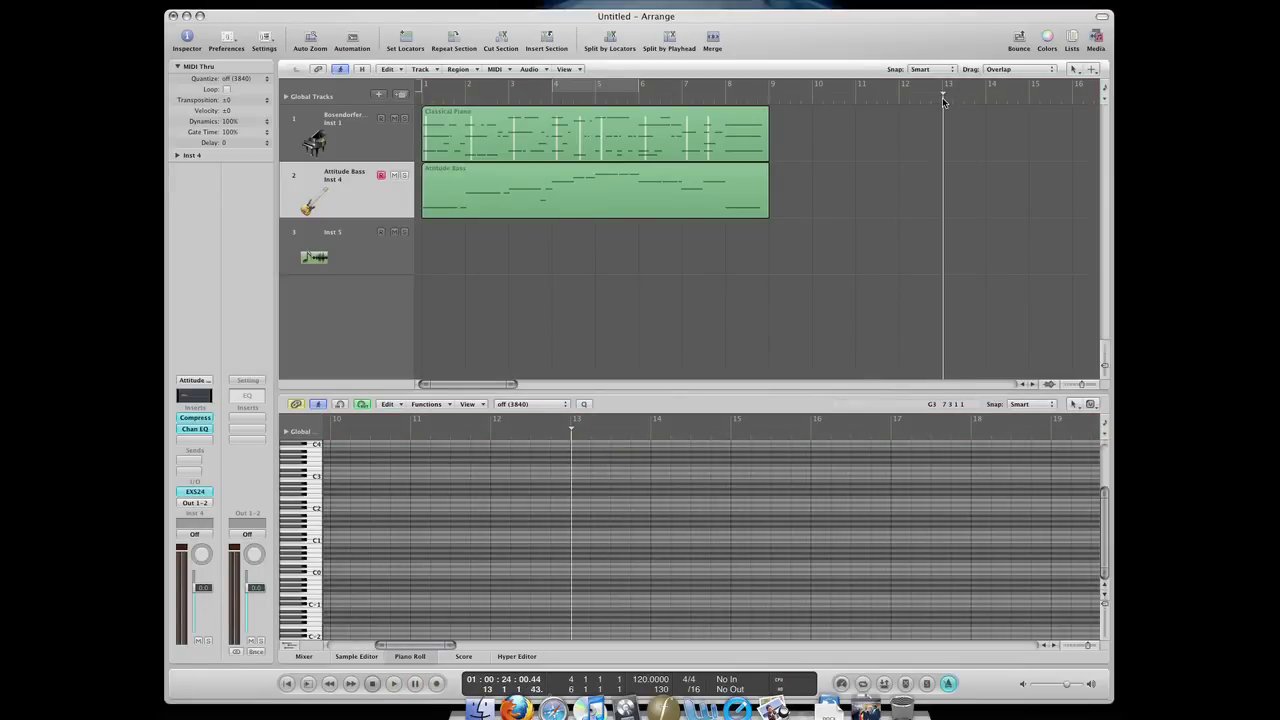
key("r")
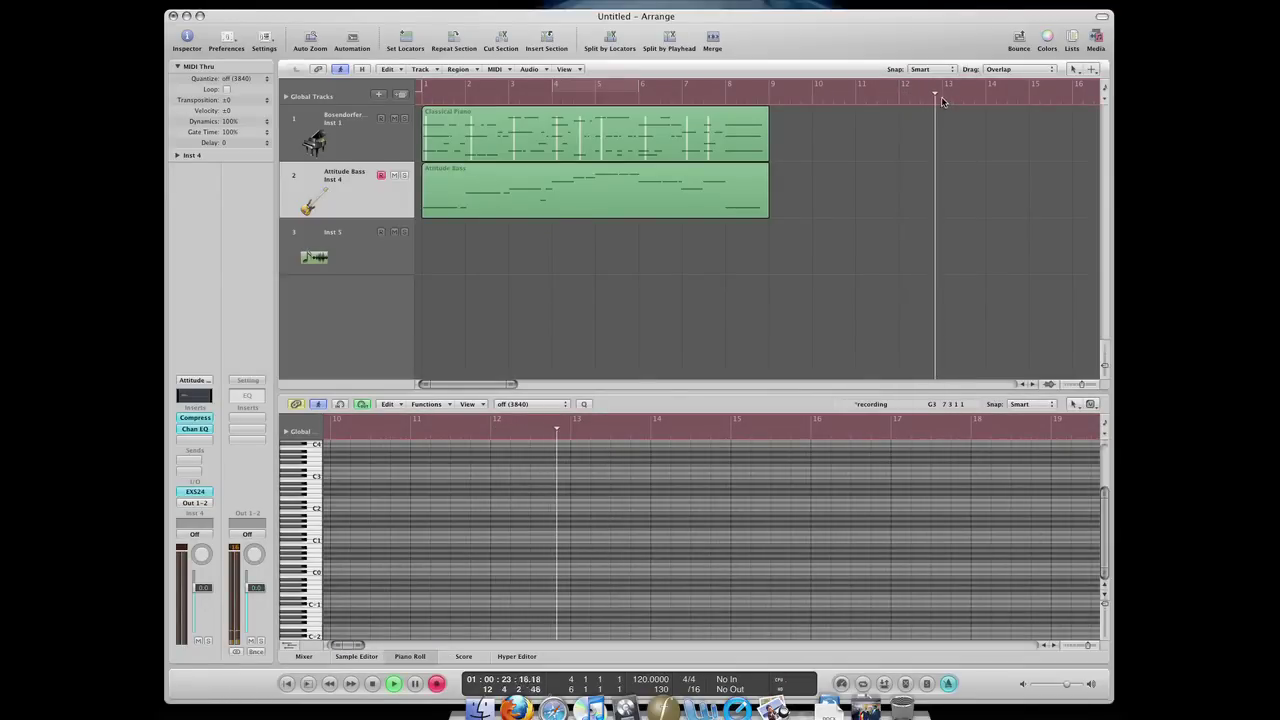
key("space")
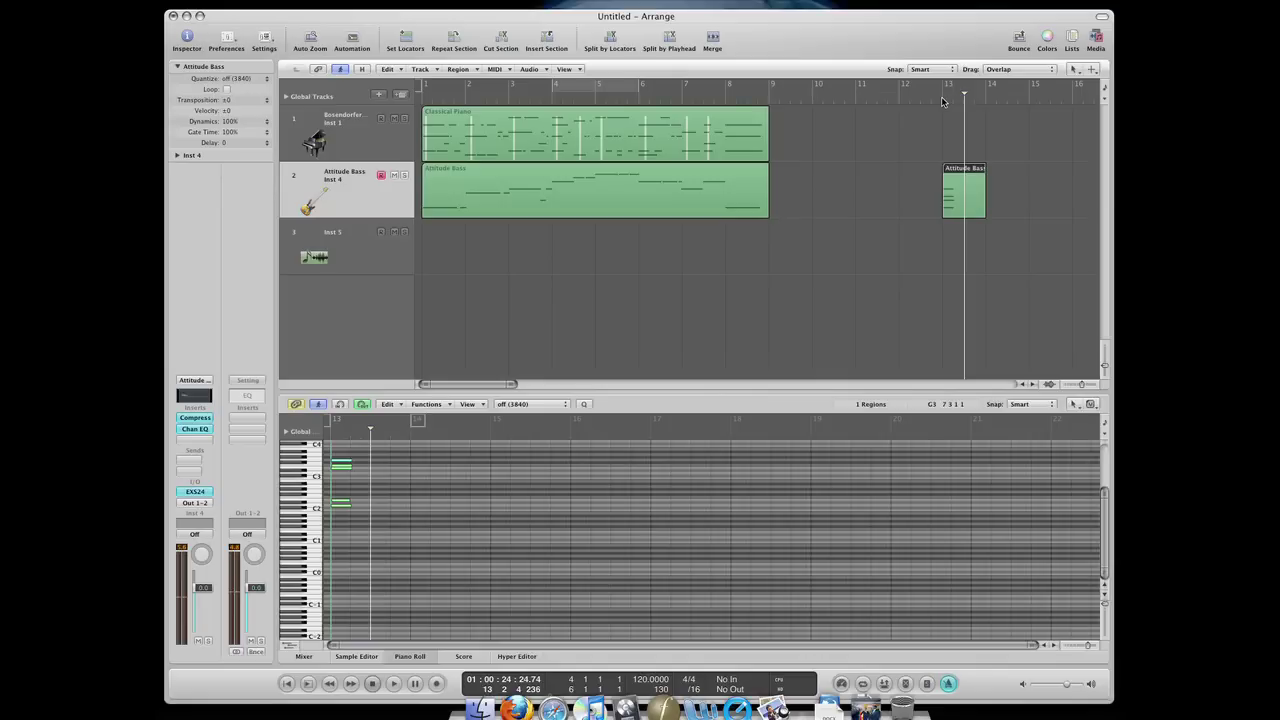
key("Delete")
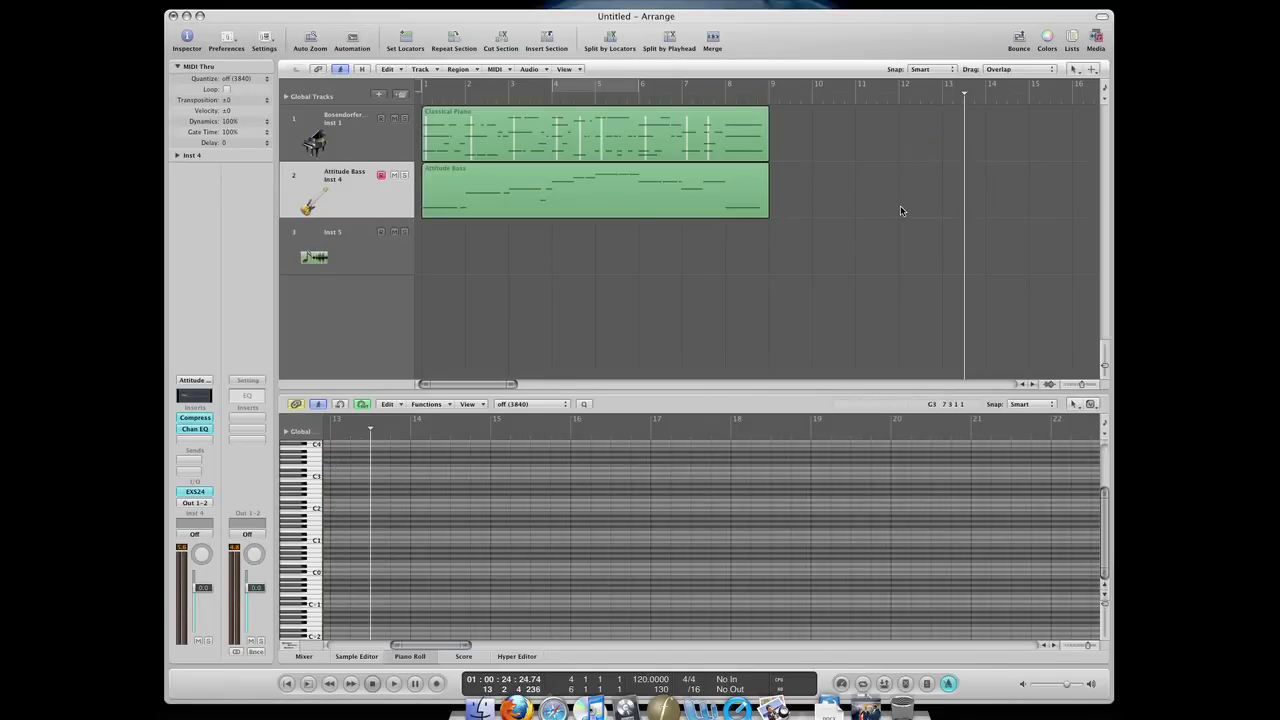
key("Return")
Load the 09 Orchestral > 10 Strings > String Ensemble patch onto the empty Inst 5 track.
left_click(314, 262)
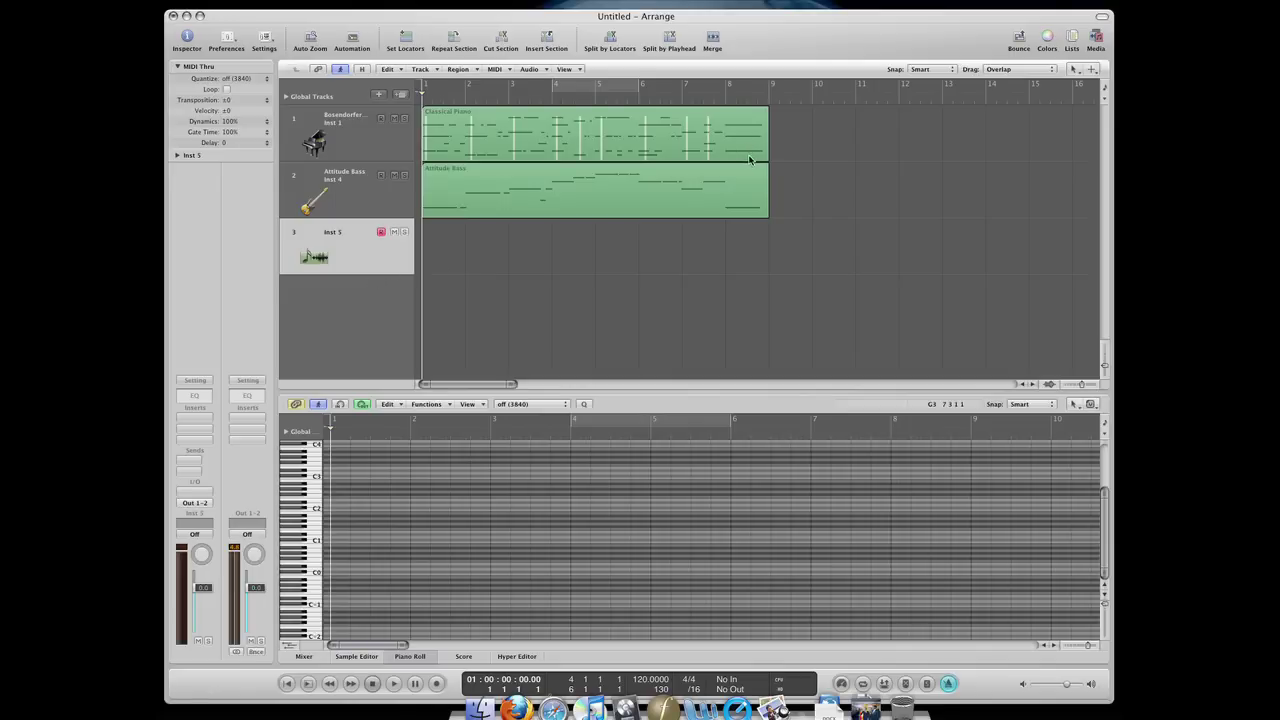
key("y")
scroll(1006, 135, "left", 3)
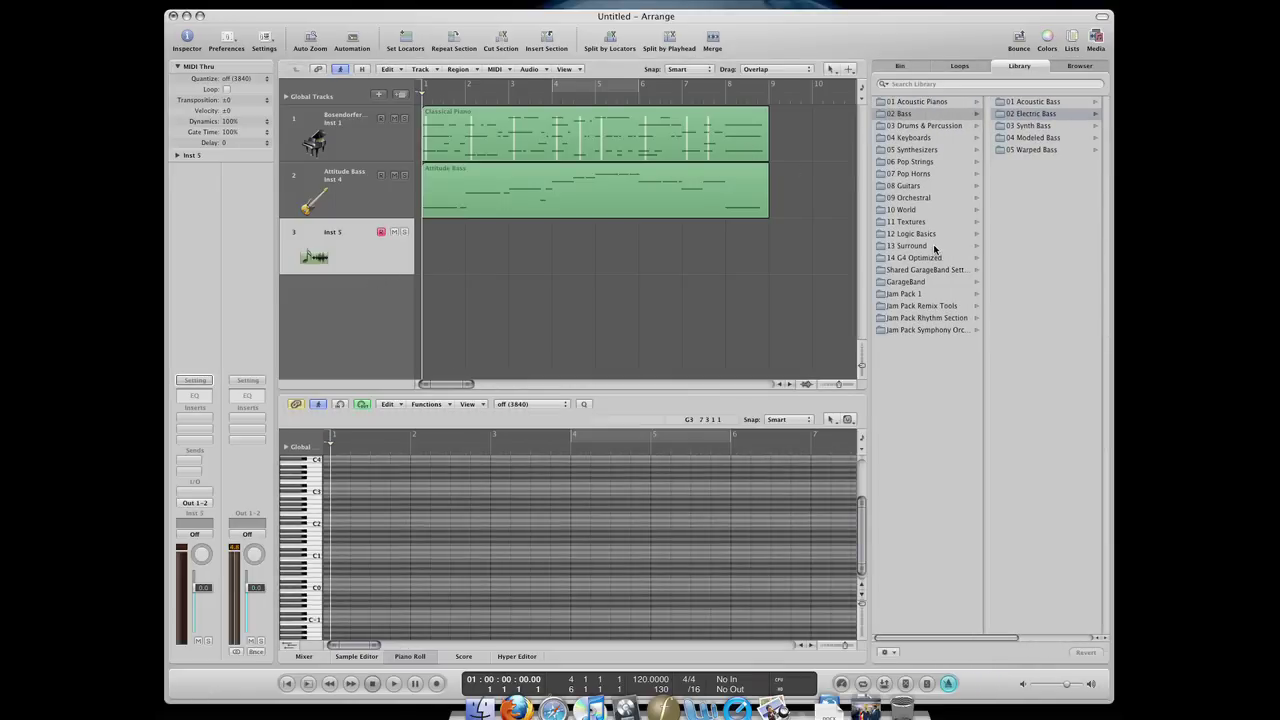
left_click(929, 199)
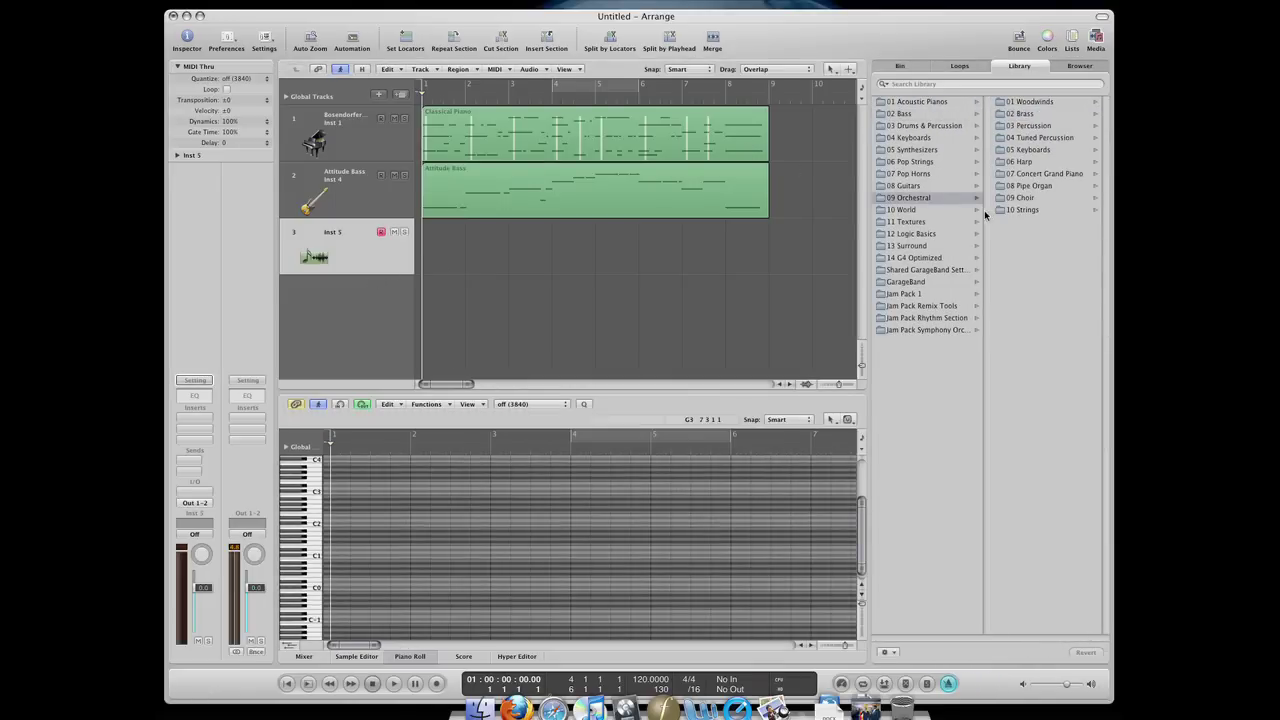
left_click(1020, 210)
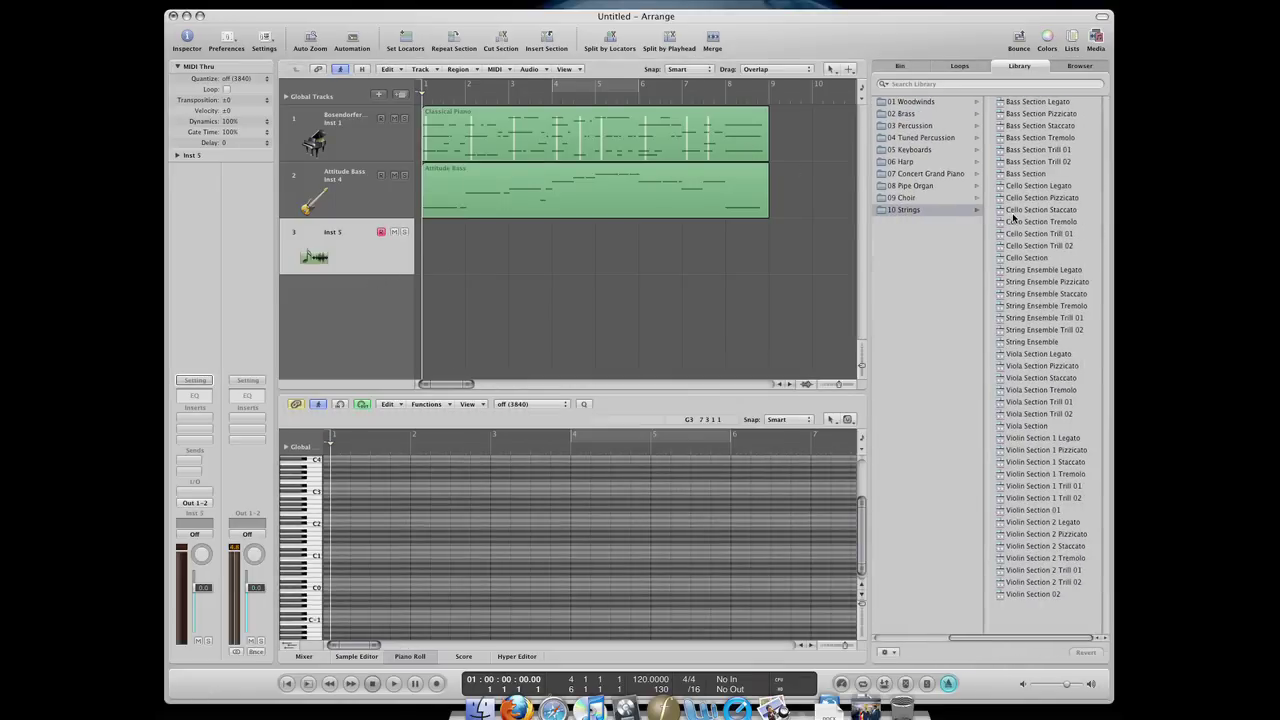
left_click(1030, 342)
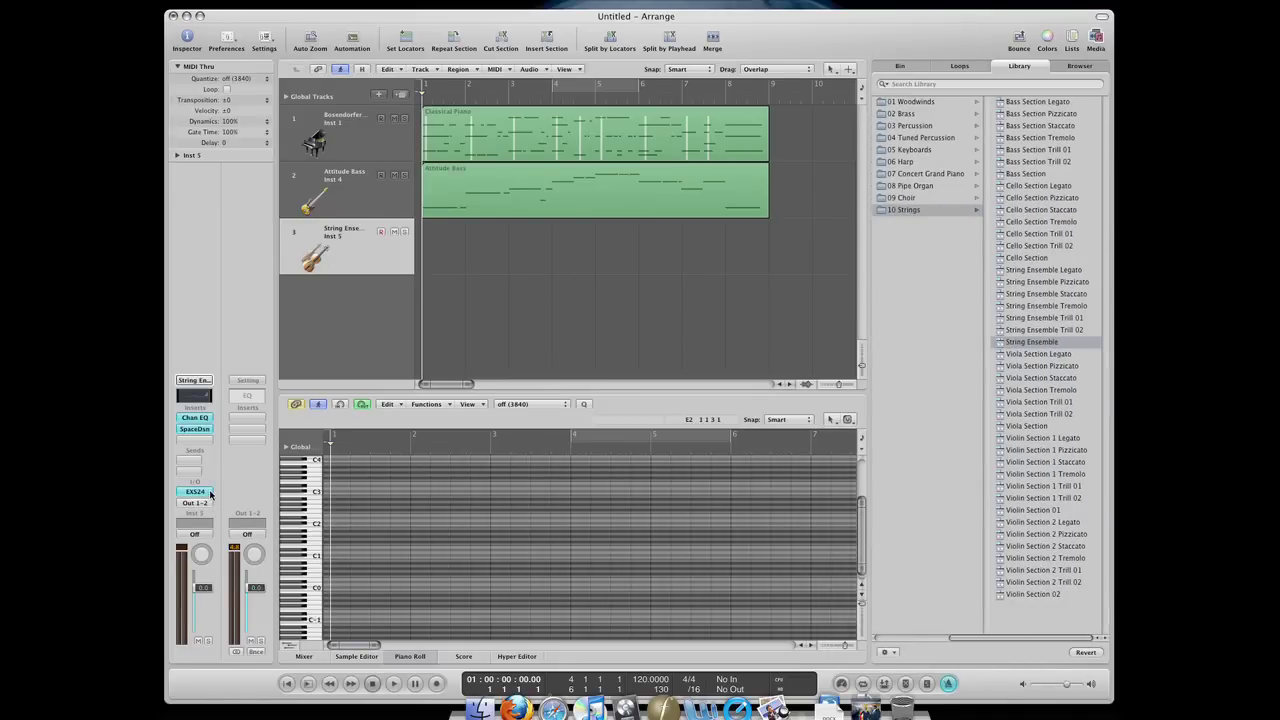
Add a new instrument track, Inst 2, with an EXS24 sampler.
double_click(351, 313)
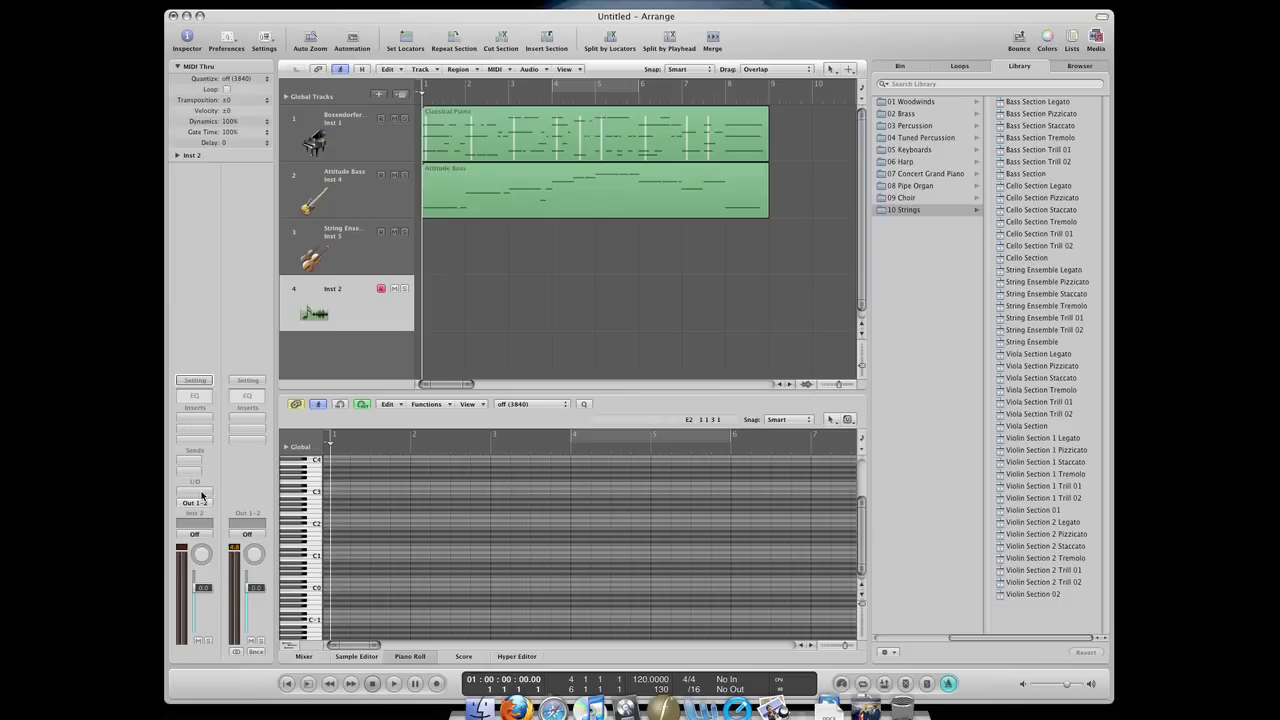
left_click(201, 497)
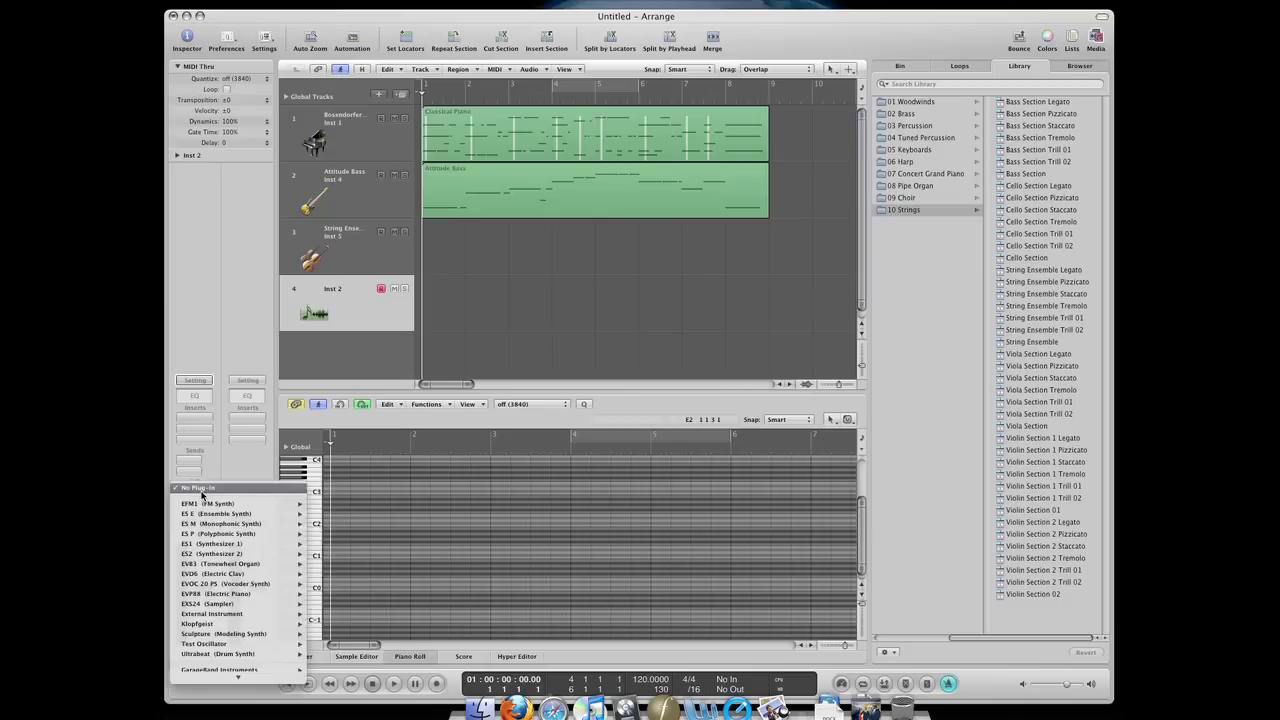
mouse_move(215, 605)
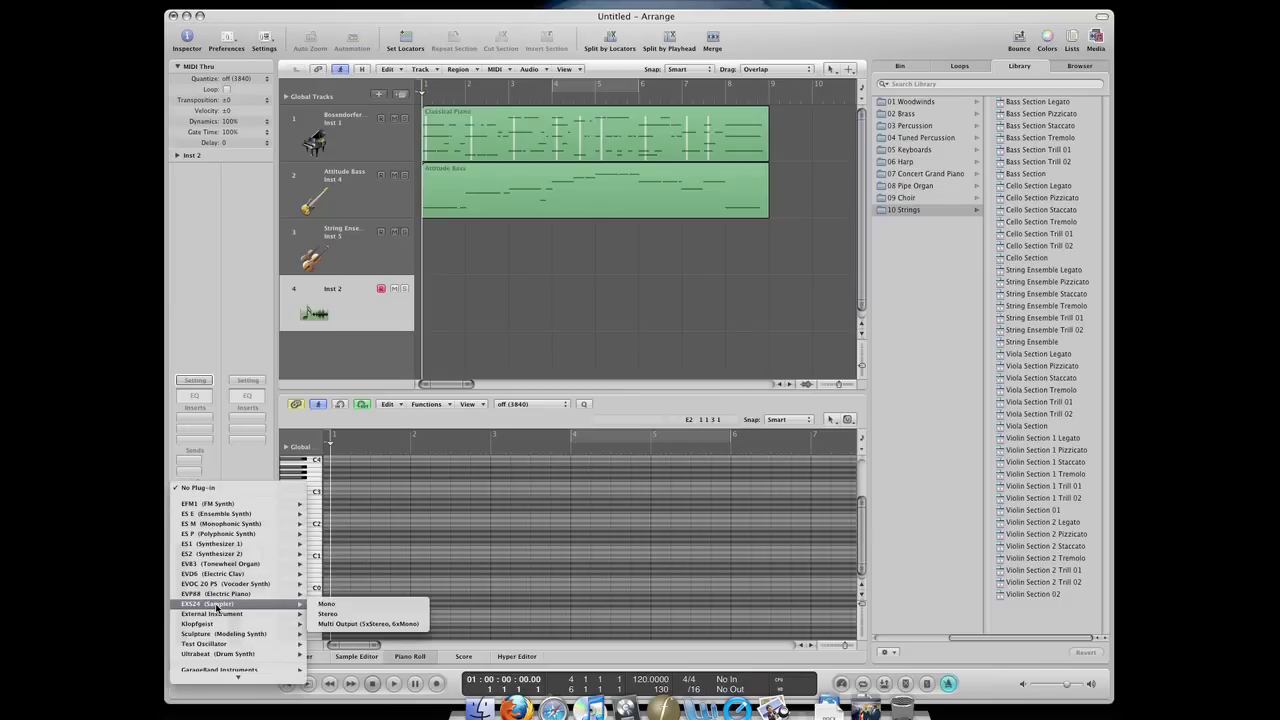
left_click(327, 613)
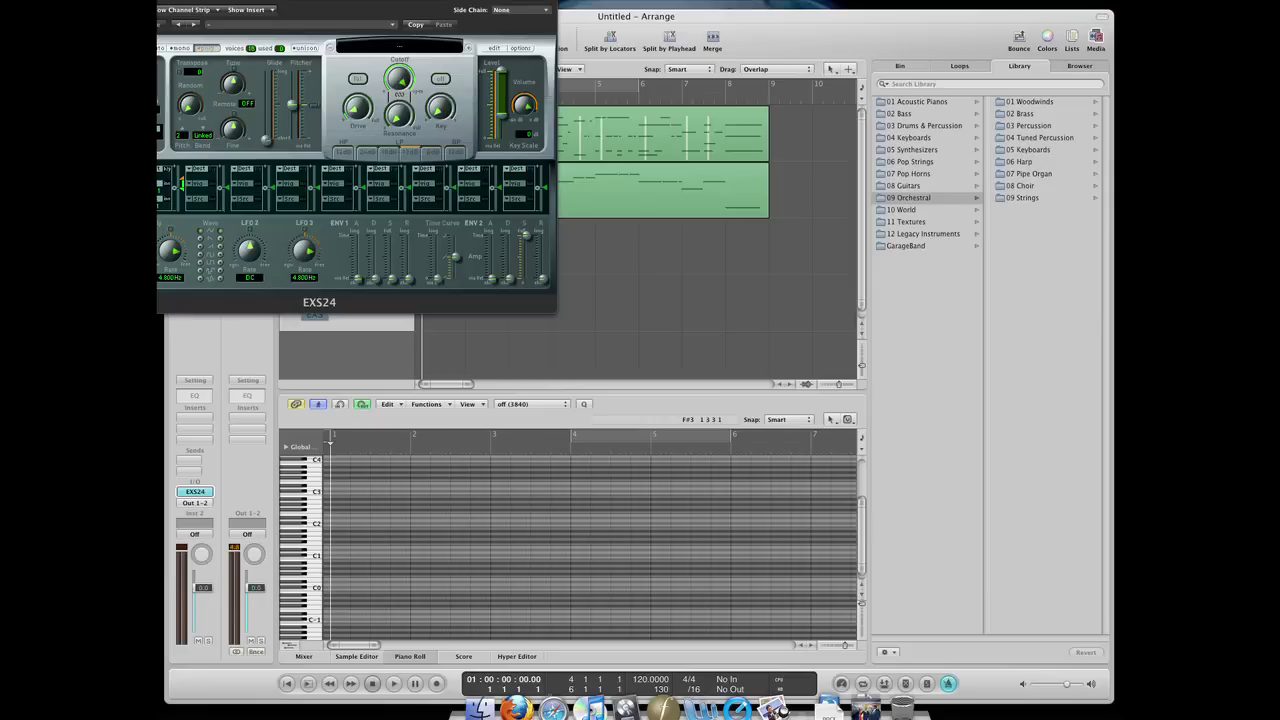
left_click_drag(277, 3, 571, 332)
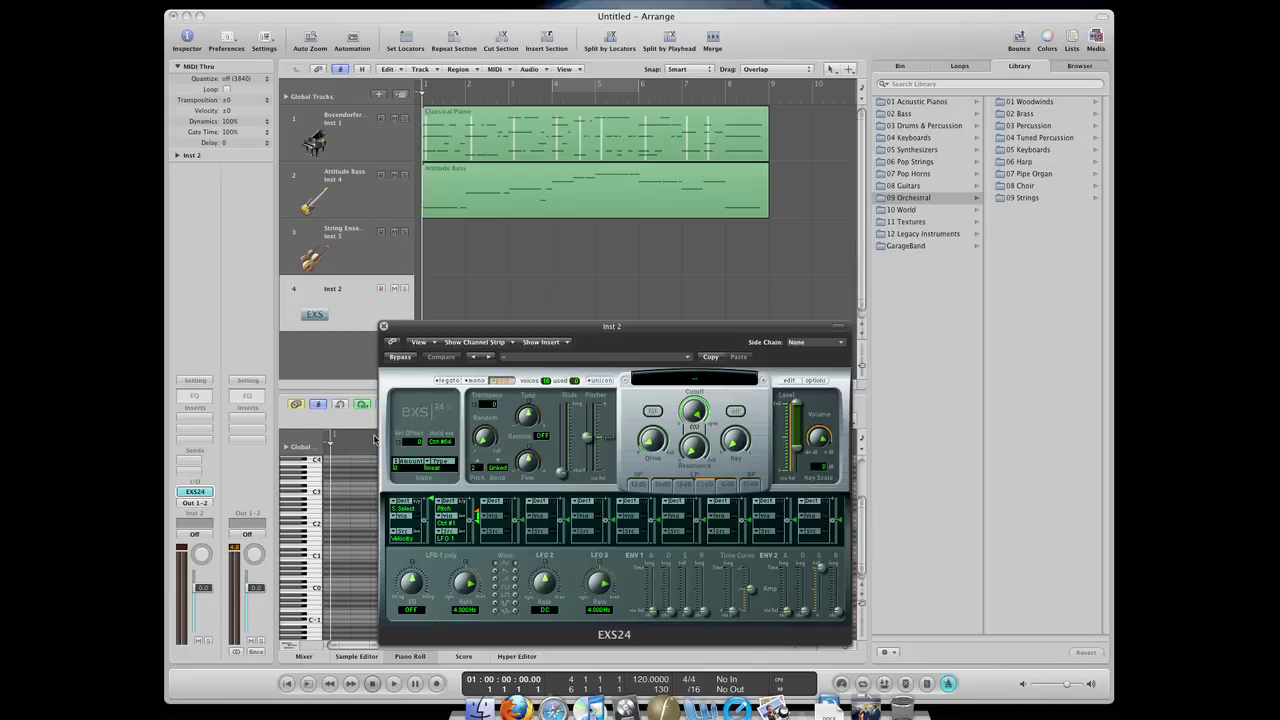
Rearrange and close the Inst 5 and Inst 2 EXS24 sampler windows.
left_click(330, 250)
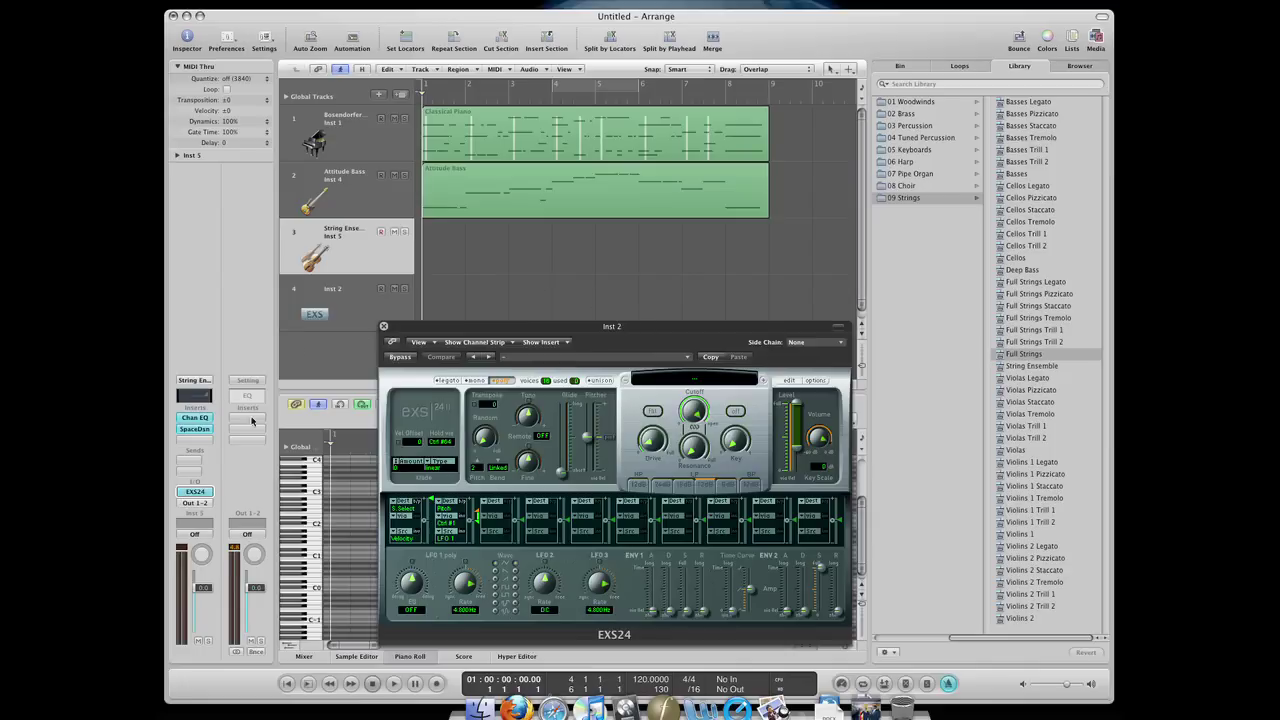
left_click(195, 493)
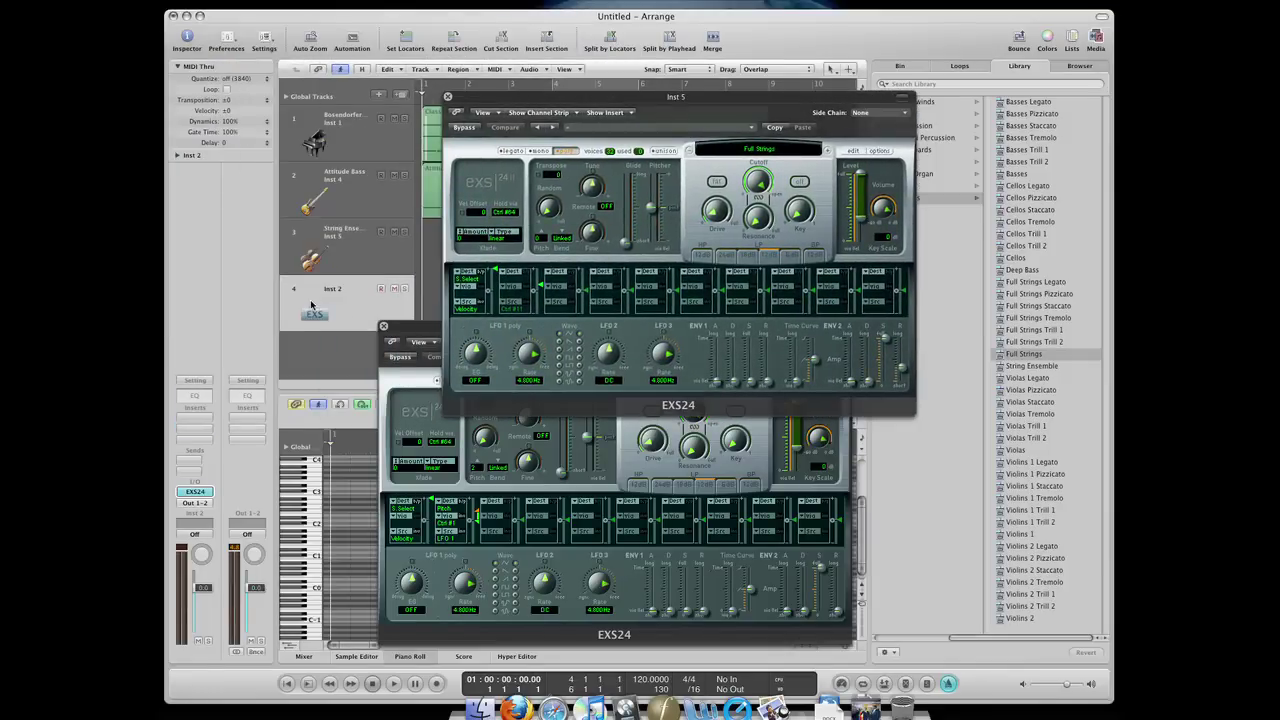
left_click(195, 493)
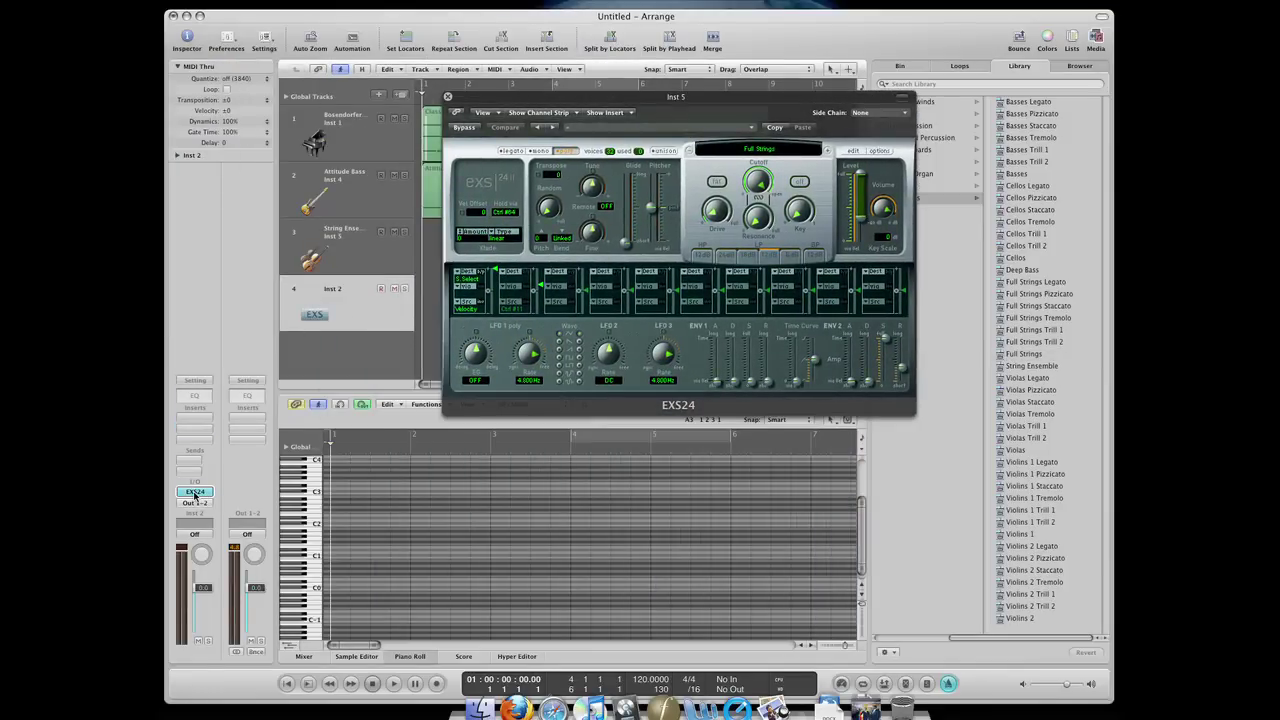
left_click(195, 493)
left_click_drag(583, 335, 497, 349)
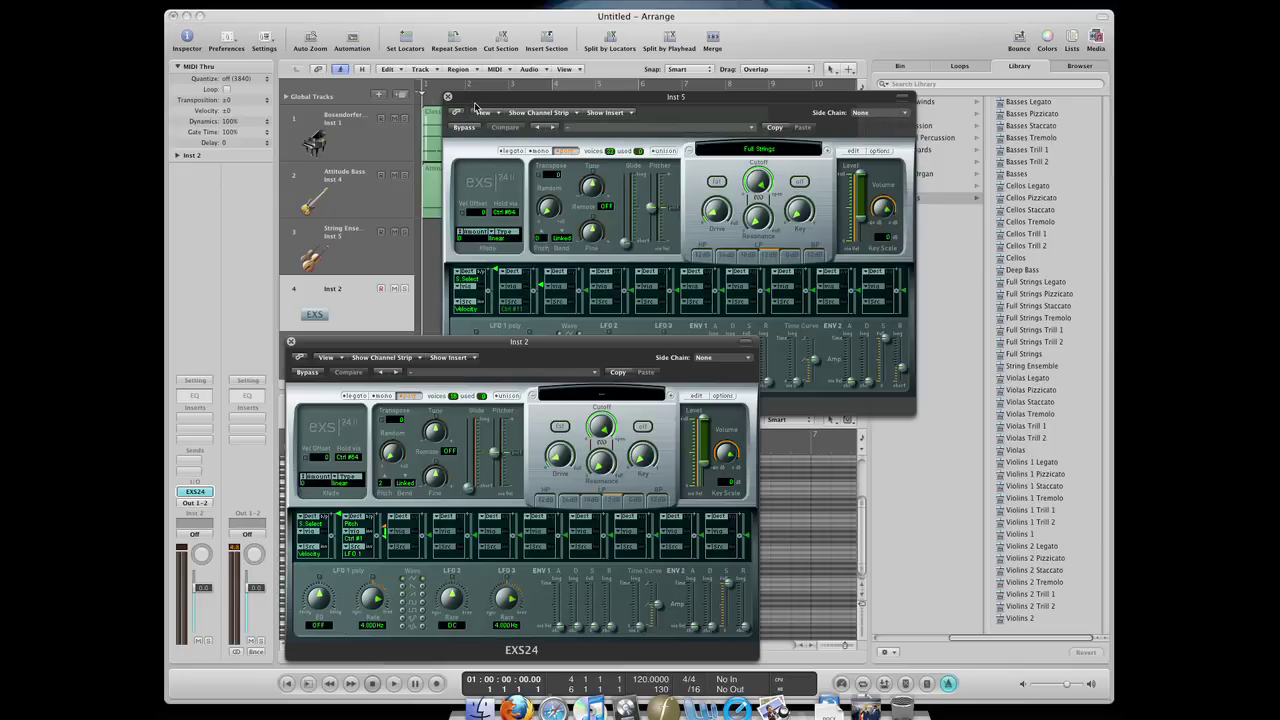
left_click_drag(470, 104, 523, 88)
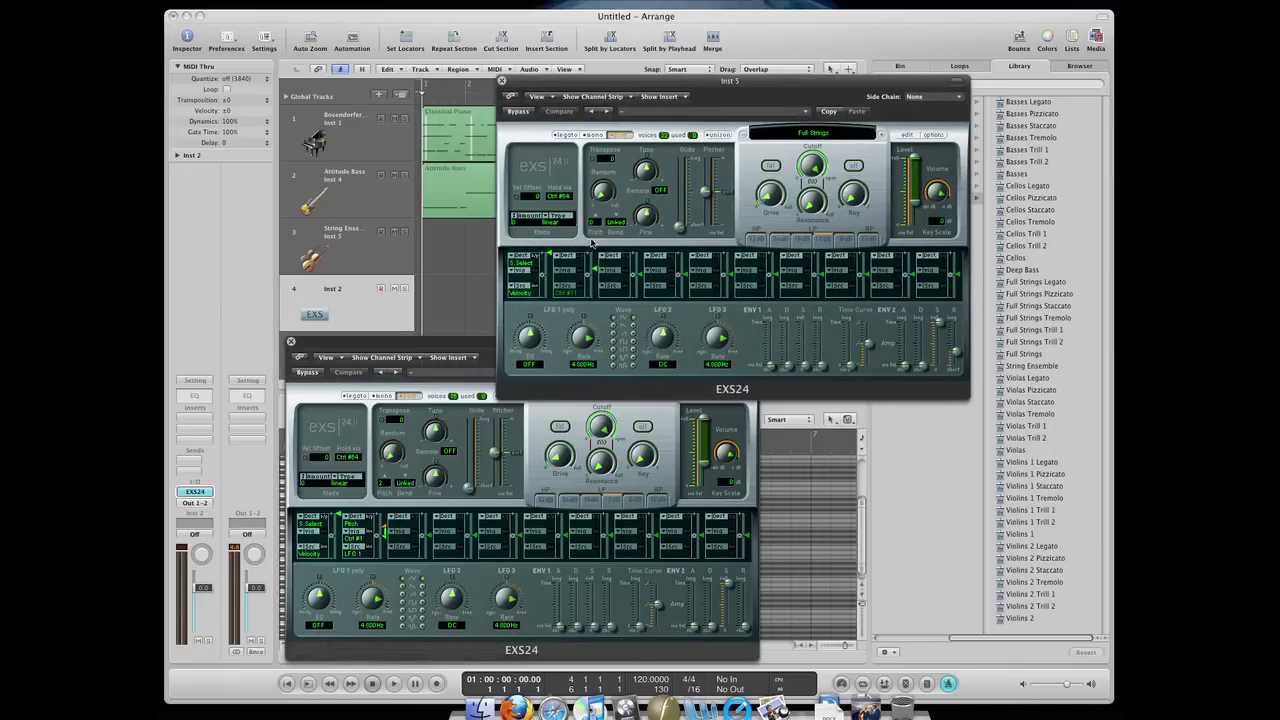
left_click(503, 81)
left_click_drag(392, 346, 531, 362)
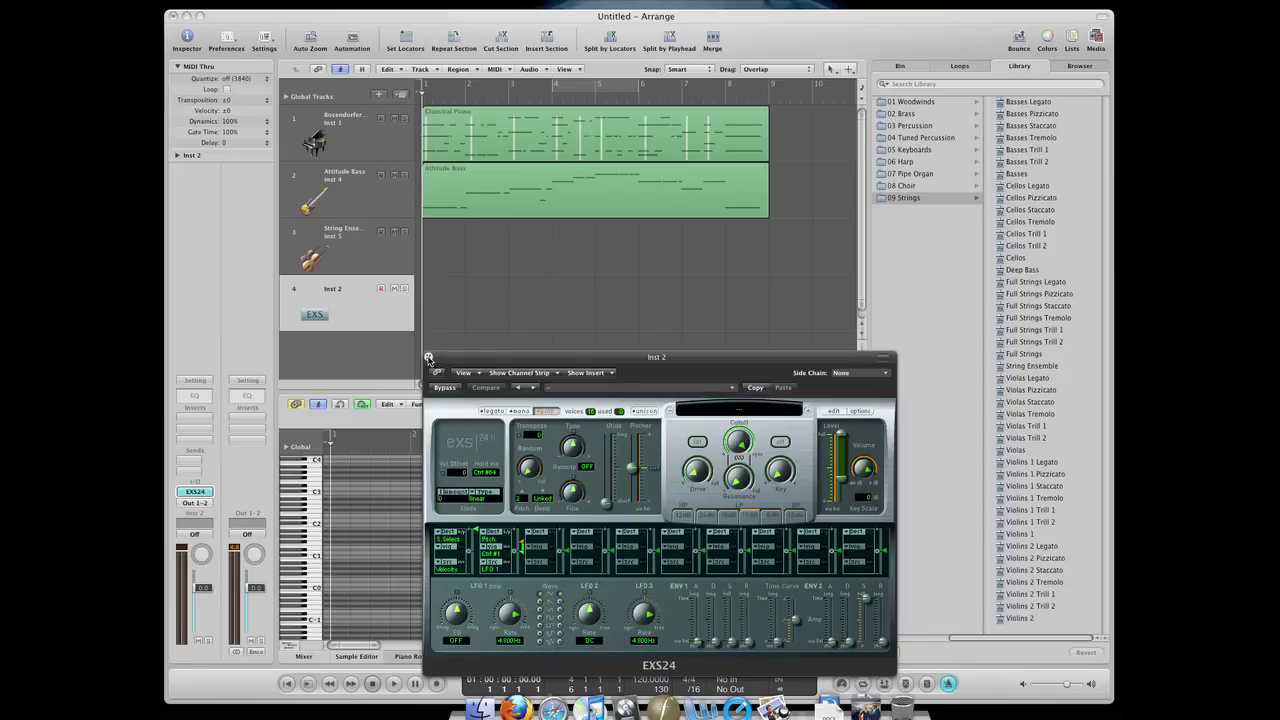
left_click(428, 358)
Reopen and close the Inst 2 sampler, leaving the String Ensemble track selected.
left_click(305, 260)
left_click(311, 312)
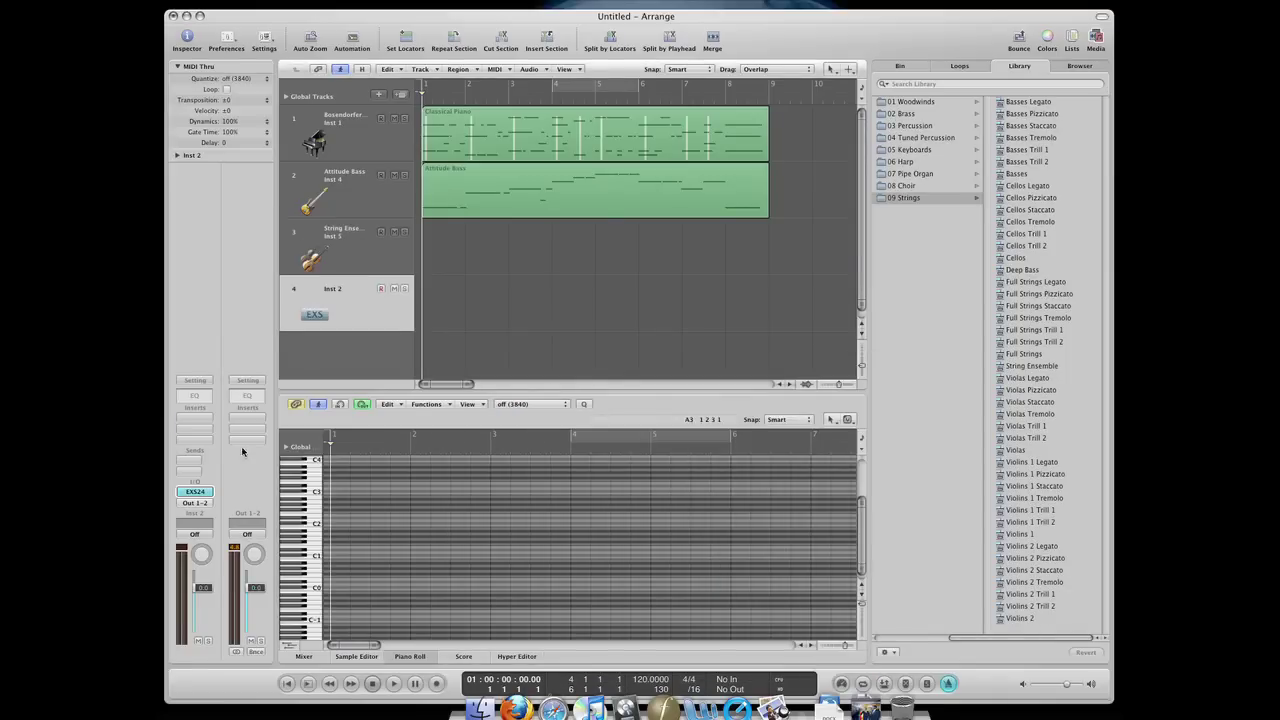
left_click(195, 492)
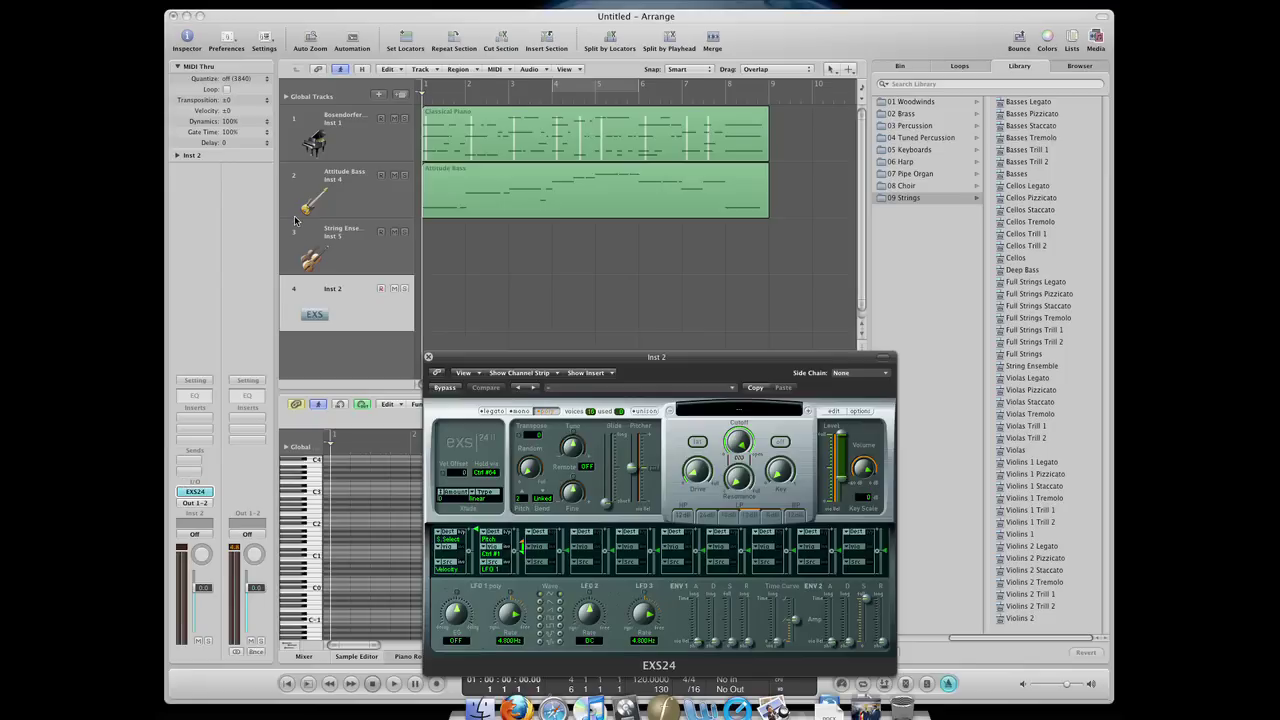
left_click(308, 250)
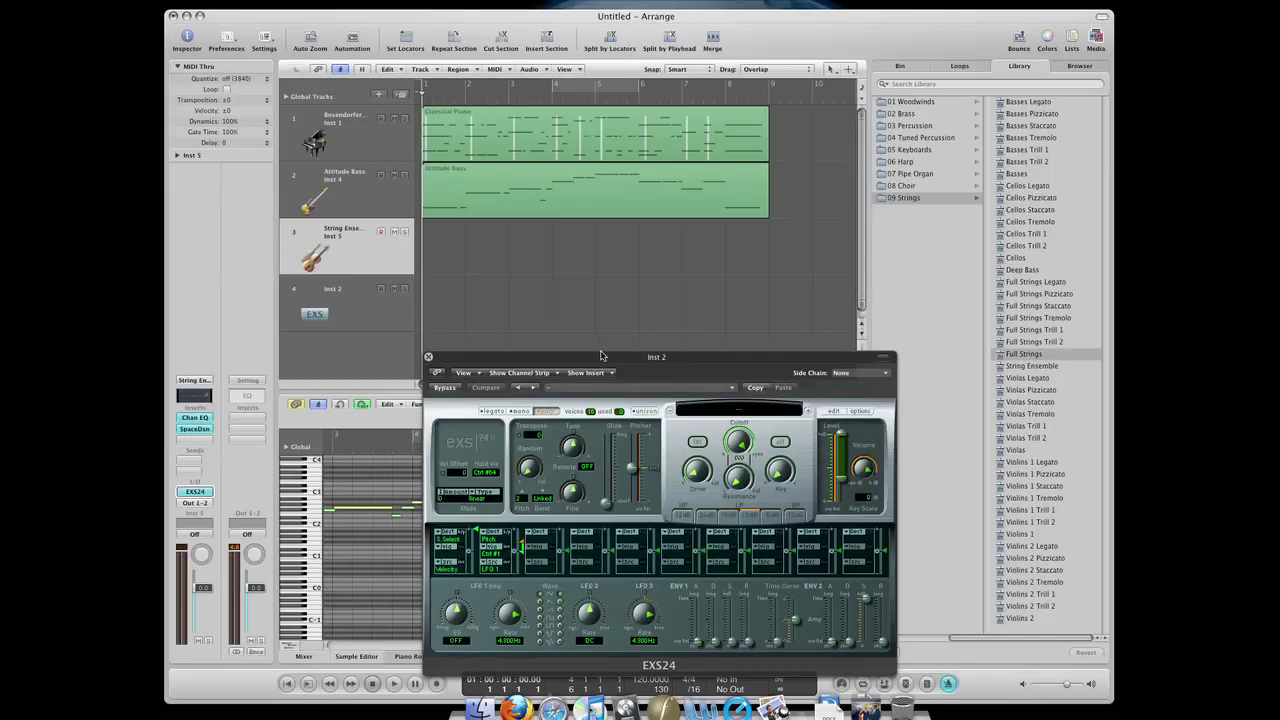
left_click(428, 357)
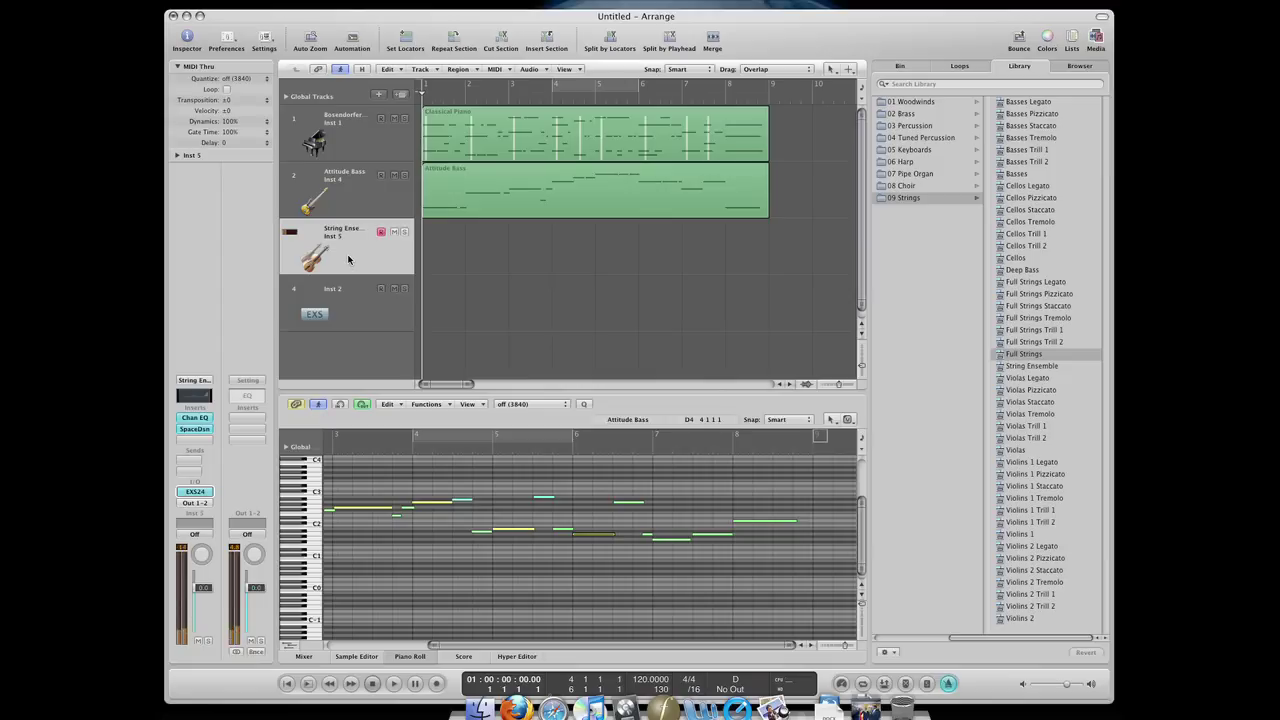
Record a Full Strings part spanning bars 1–9 along with the piano and bass.
key("r")
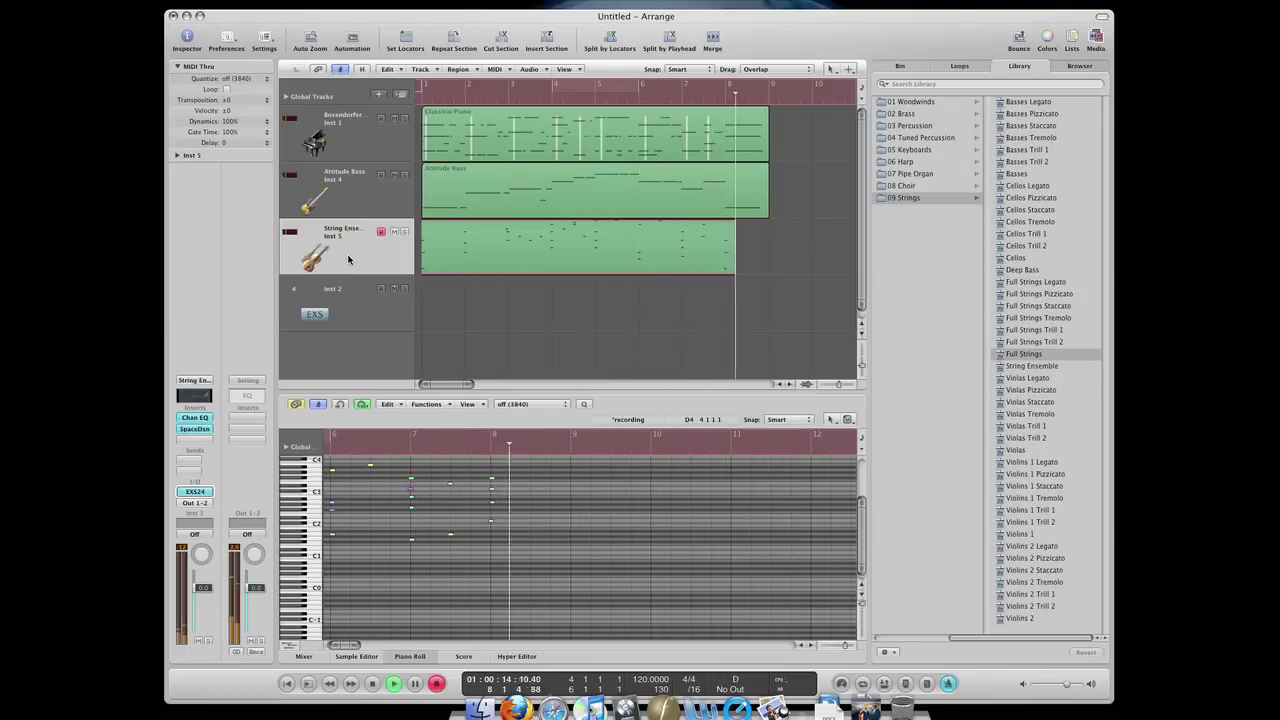
key("space")
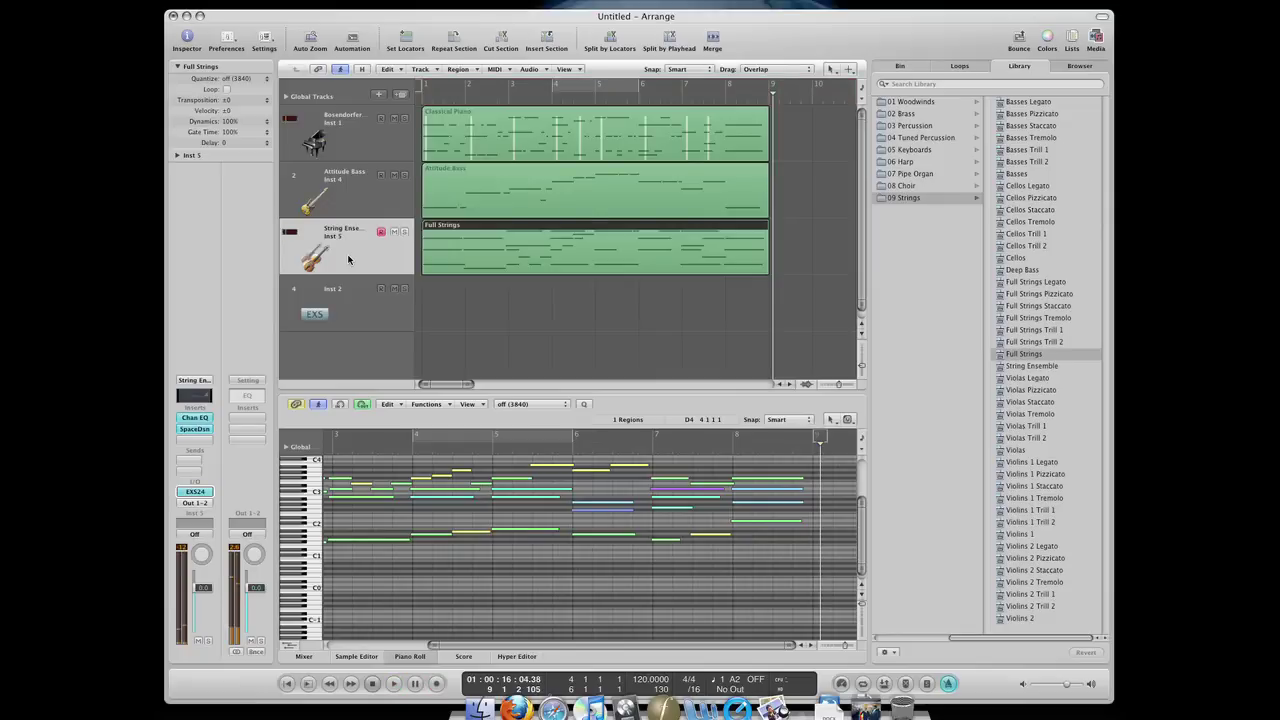
Finish the strings recording, return to the start, and select then clear notes up to bar 5.
key("g")
key("g")
left_click(673, 333)
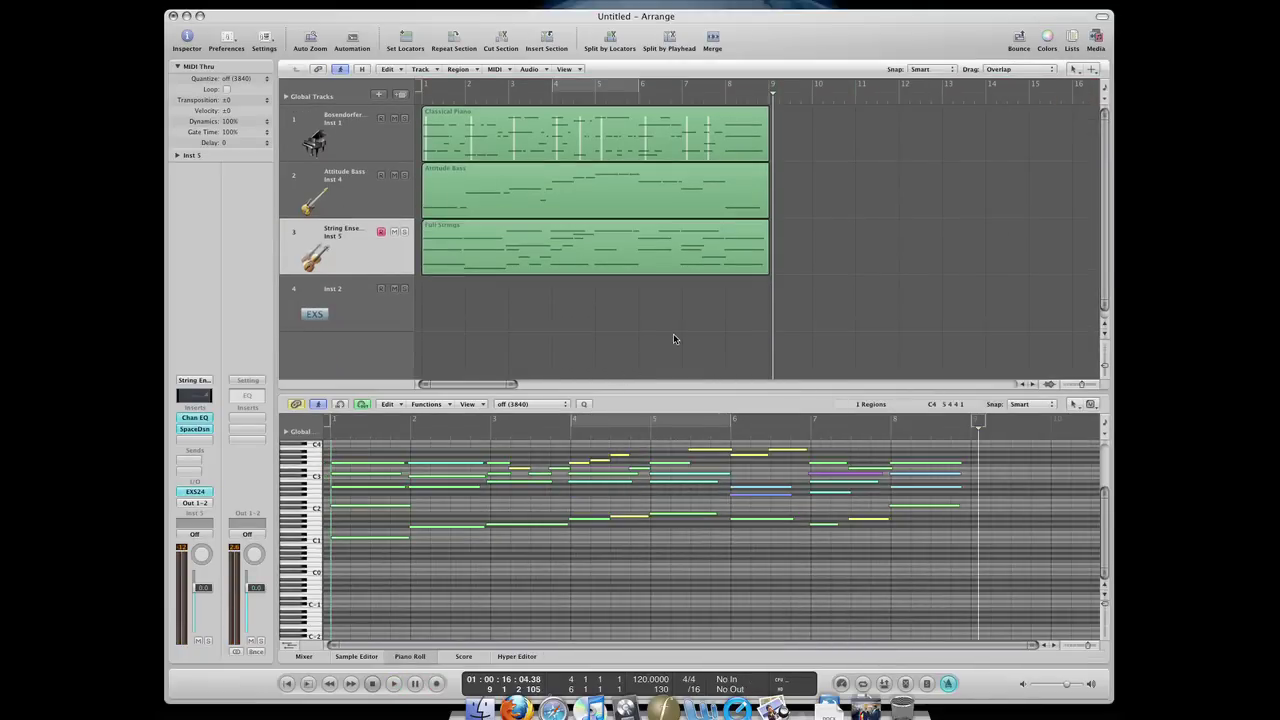
key("Return")
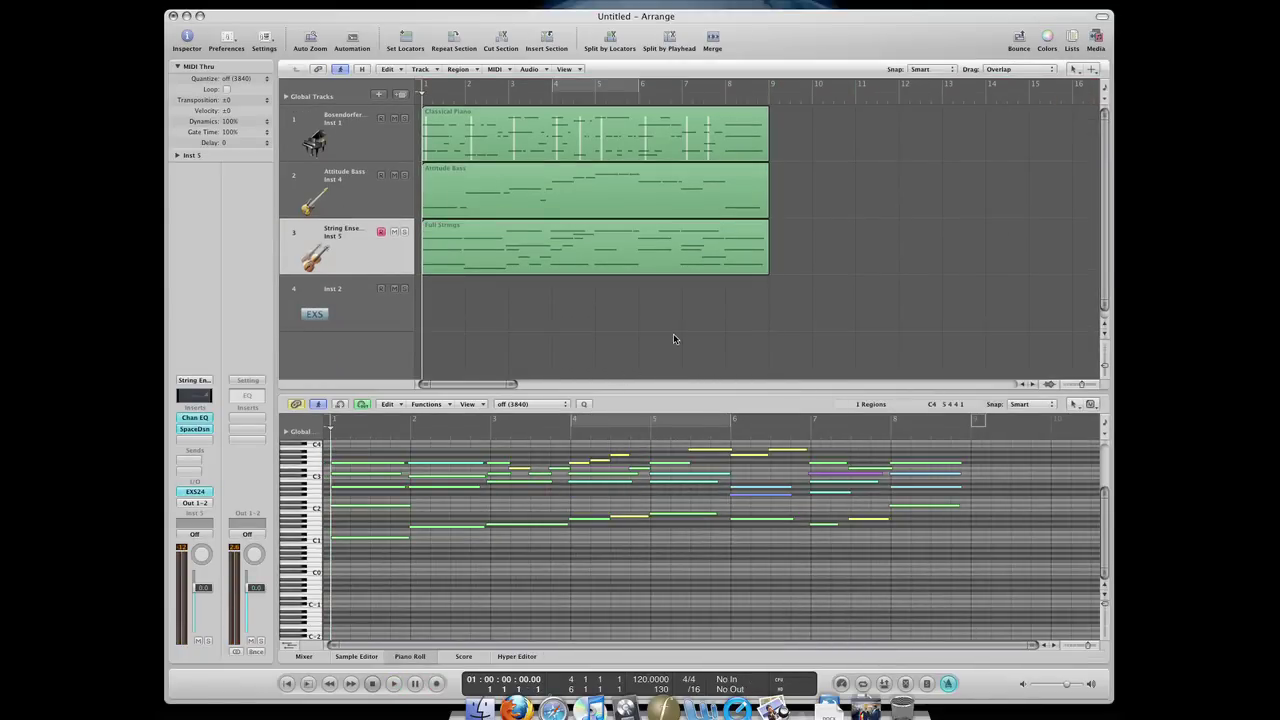
scroll(870, 626, "up", 3)
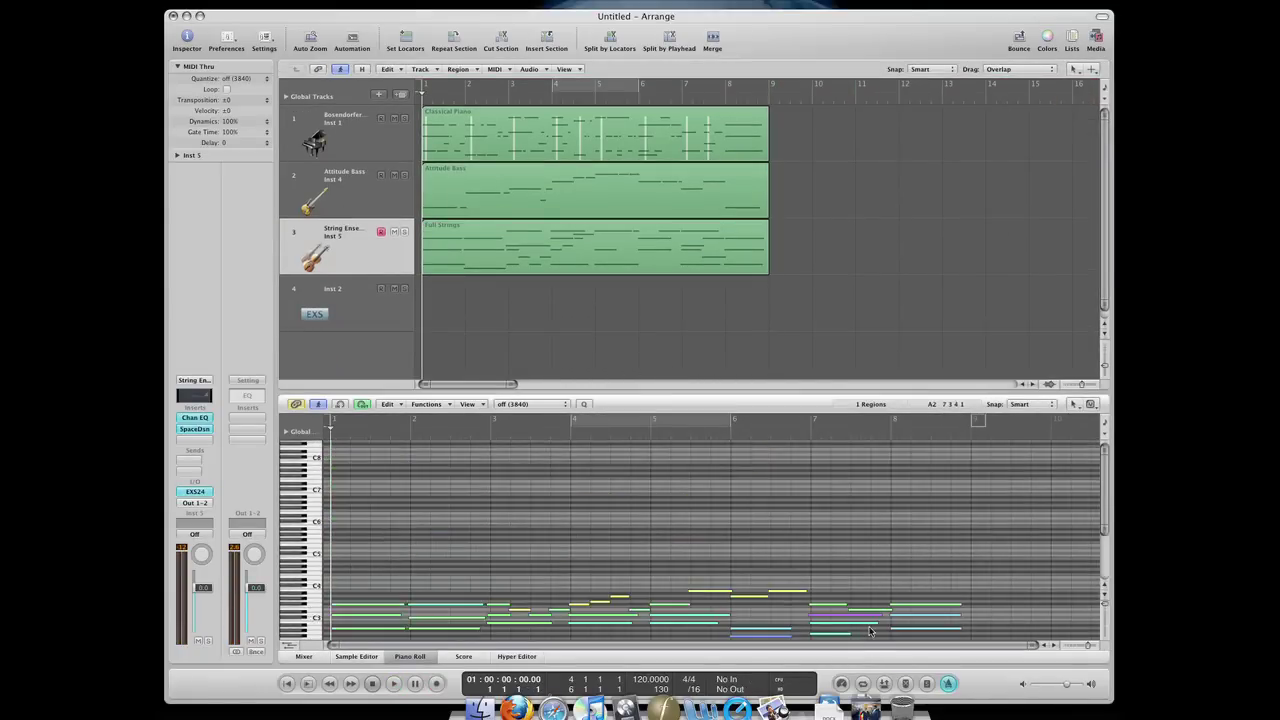
scroll(870, 626, "down", 3)
scroll(870, 626, "up", 2)
left_click_drag(822, 455, 683, 497)
left_click_drag(331, 468, 684, 547)
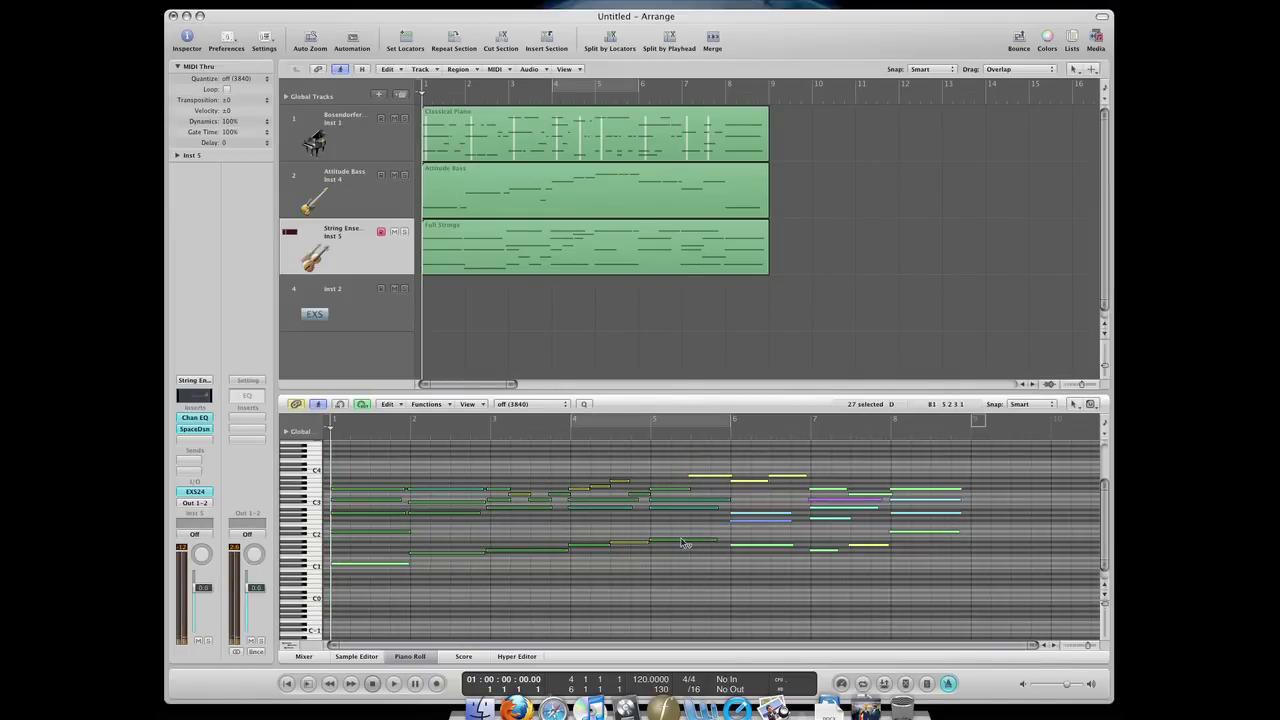
left_click(683, 550)
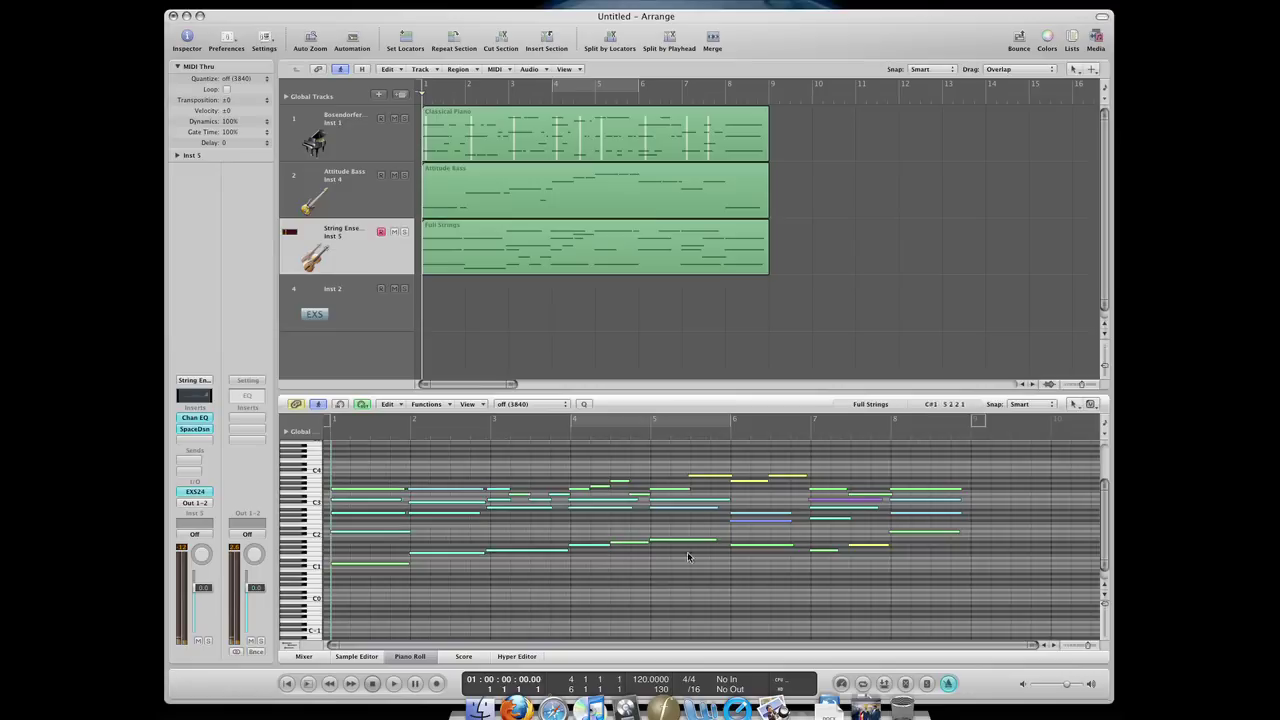
Lower the B3 strings note near bar 5 to A3 and play the arrangement.
left_click(712, 478)
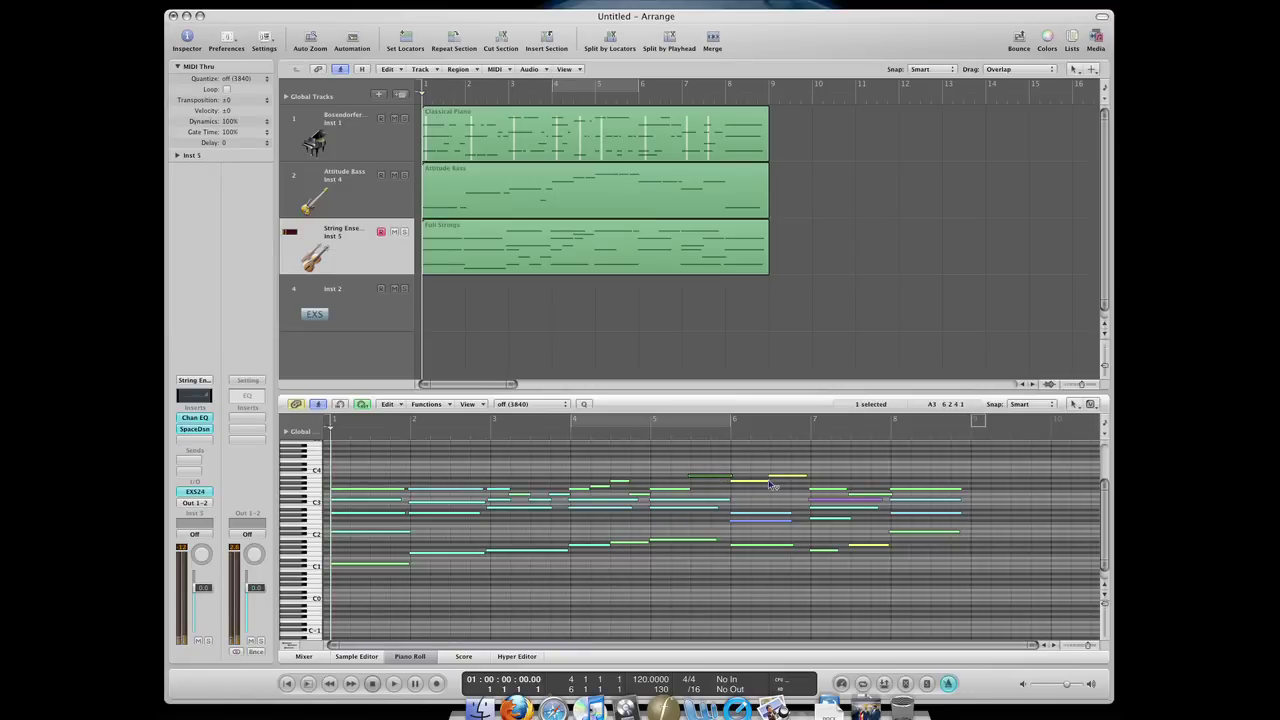
left_click_drag(712, 478, 754, 484)
left_click(860, 546)
left_click(872, 568)
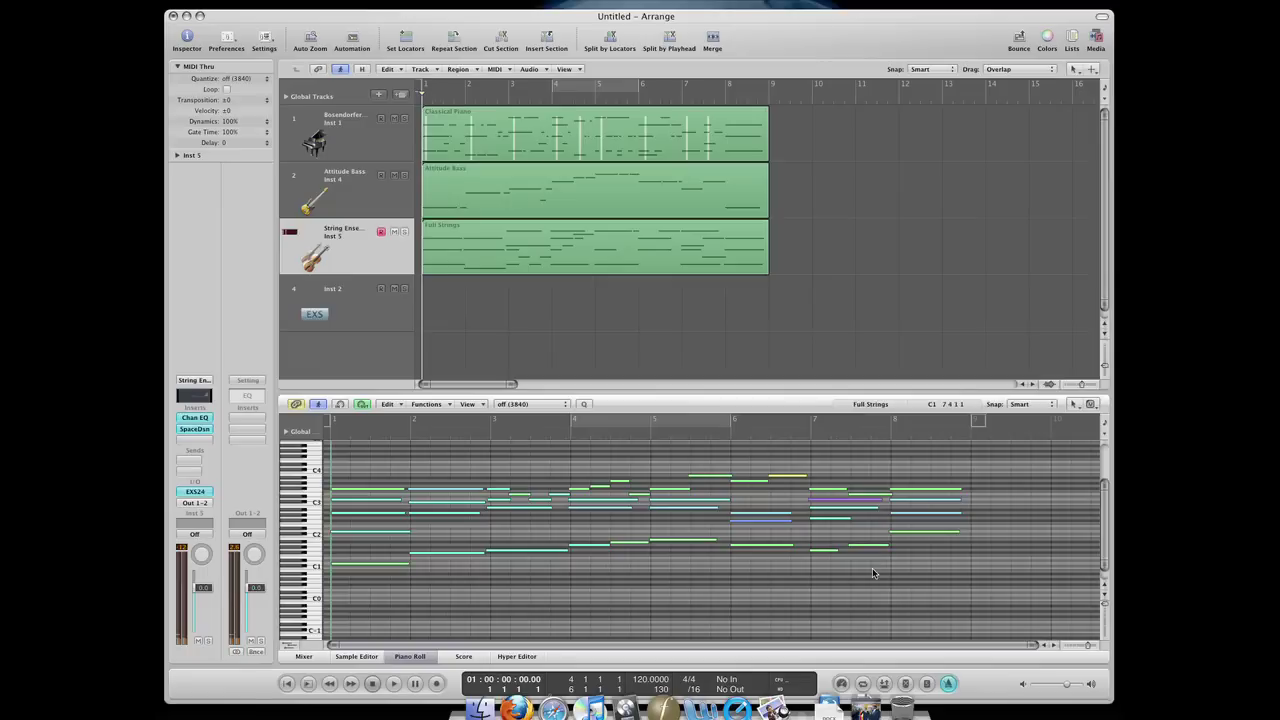
key("space")
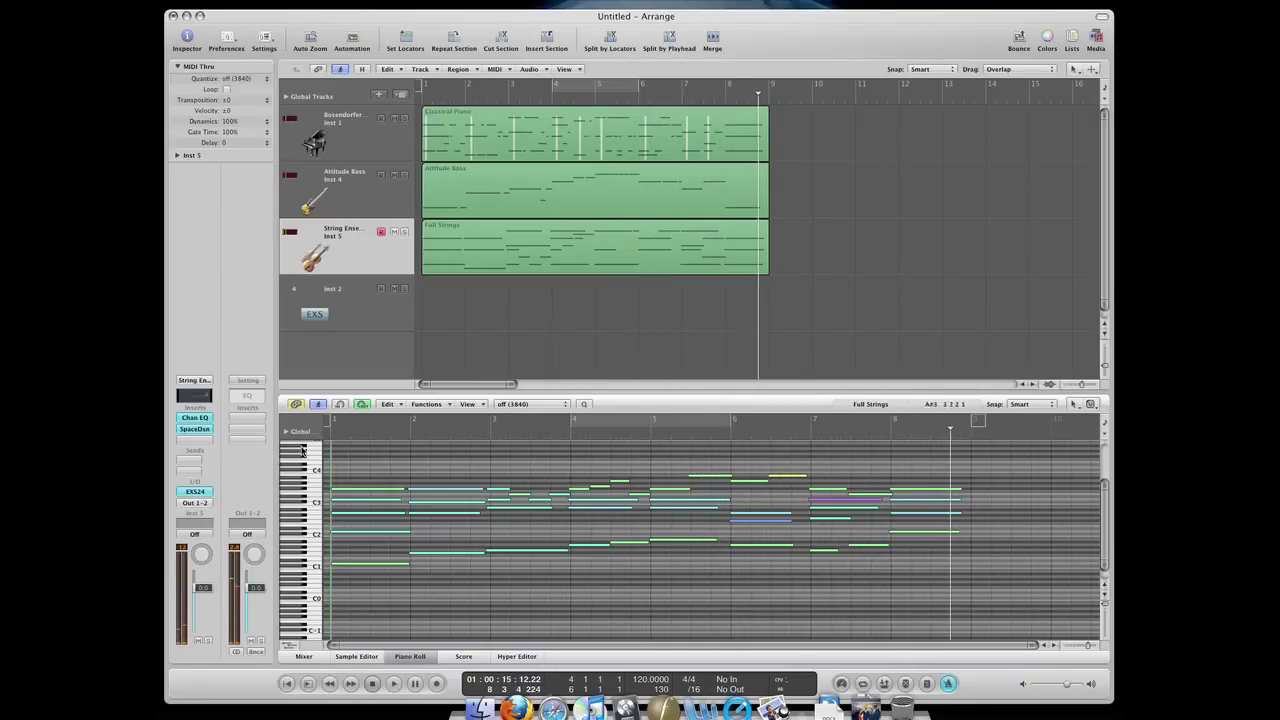
Raise the String Ensemble's Space Designer reverb level to about -9.2 dB, then close it.
left_click(195, 429)
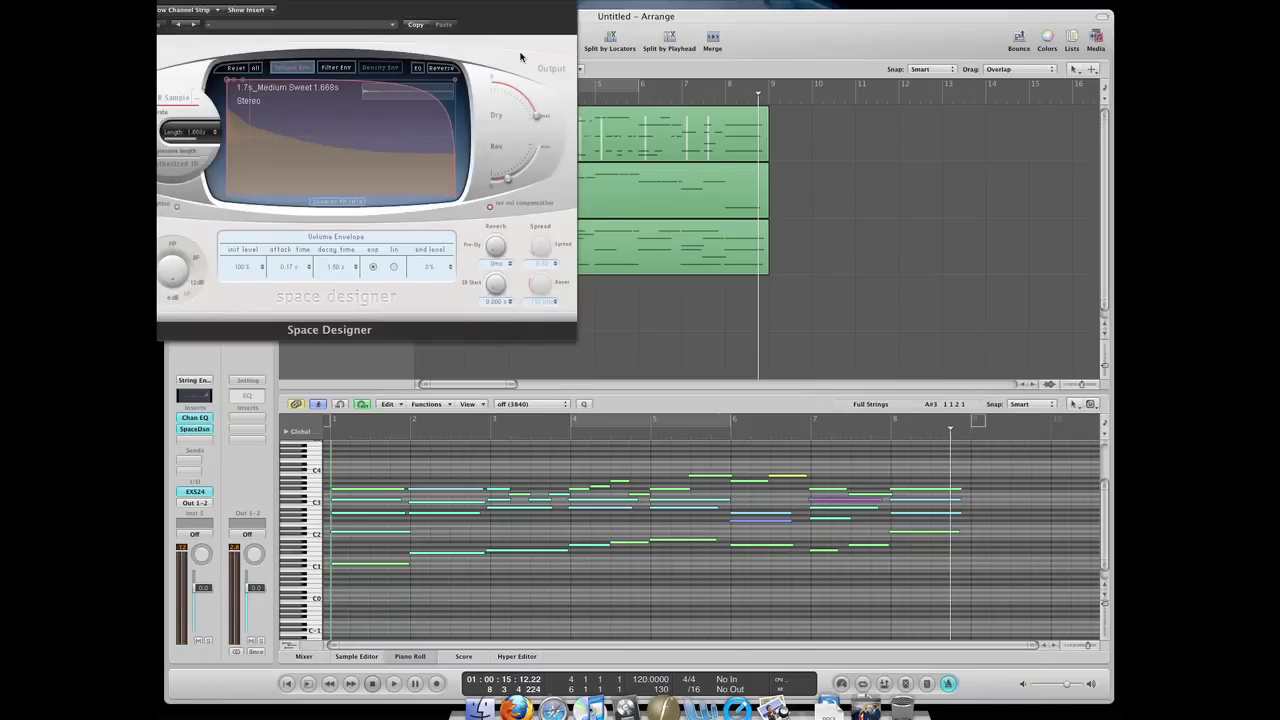
left_click_drag(490, 2, 695, 206)
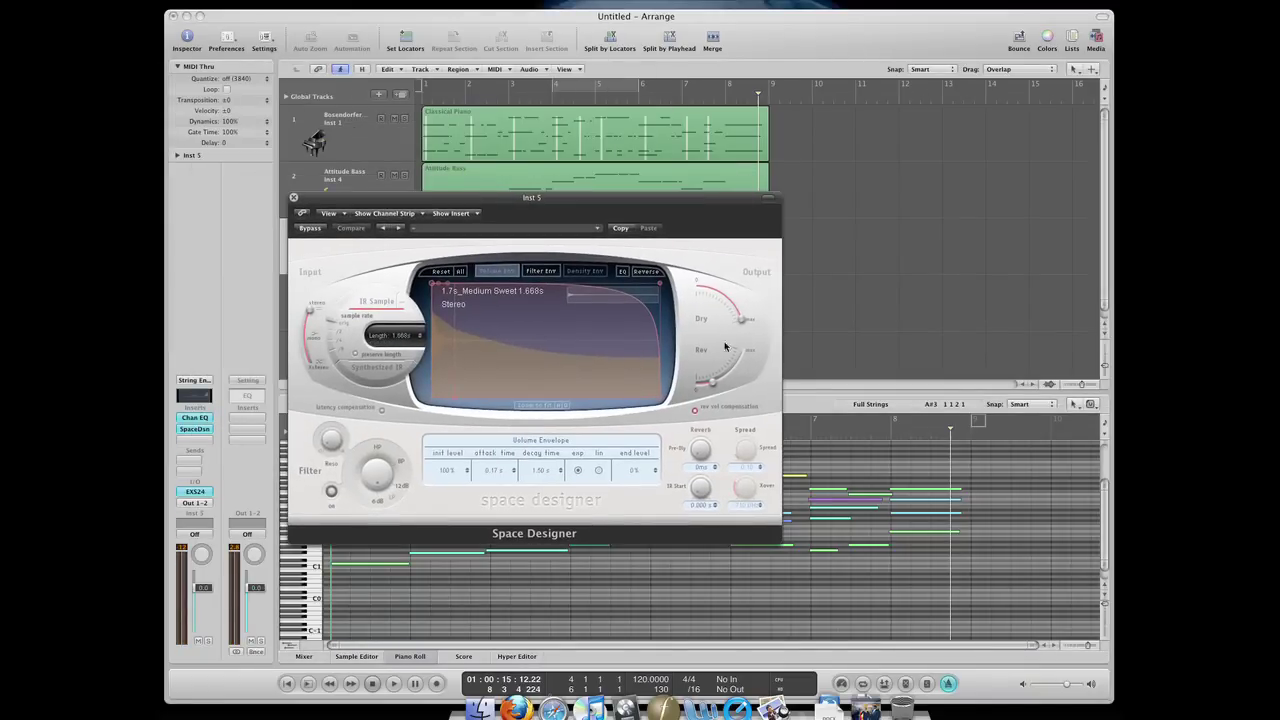
left_click_drag(713, 380, 732, 375)
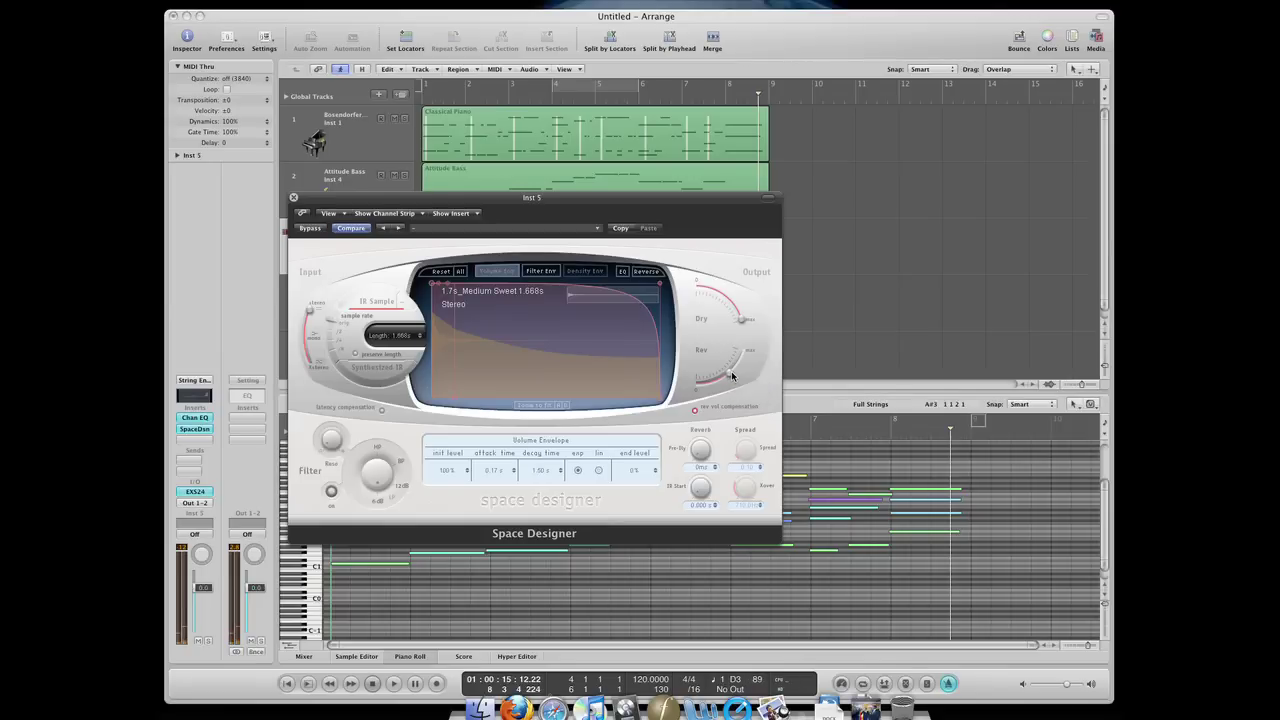
left_click(293, 199)
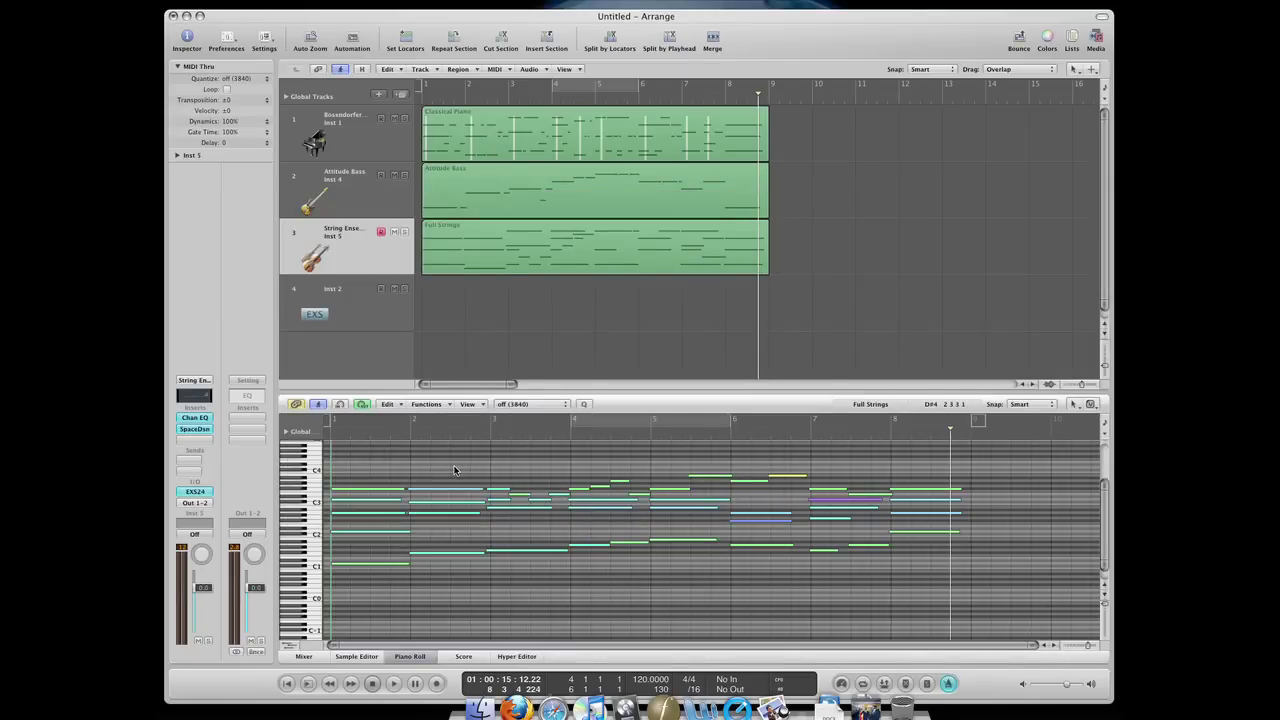
Solo the Full Strings region and play it back from bar 1.
key("Return")
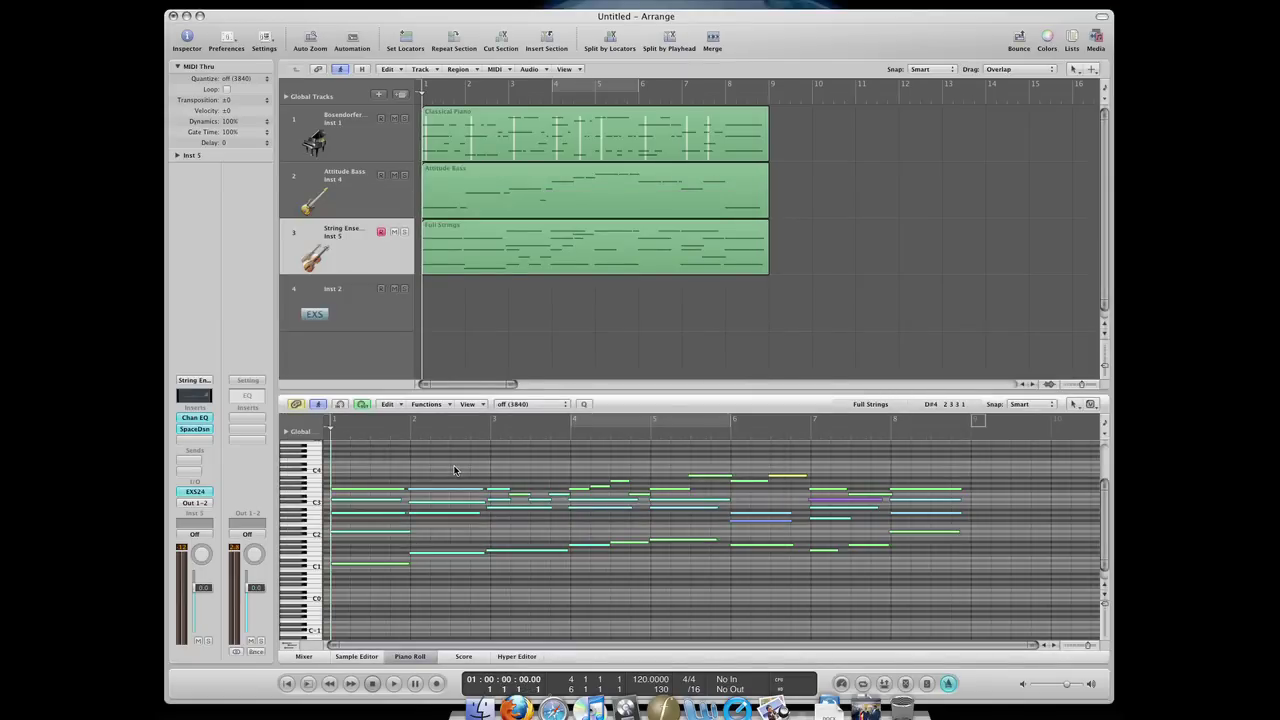
left_click(600, 257)
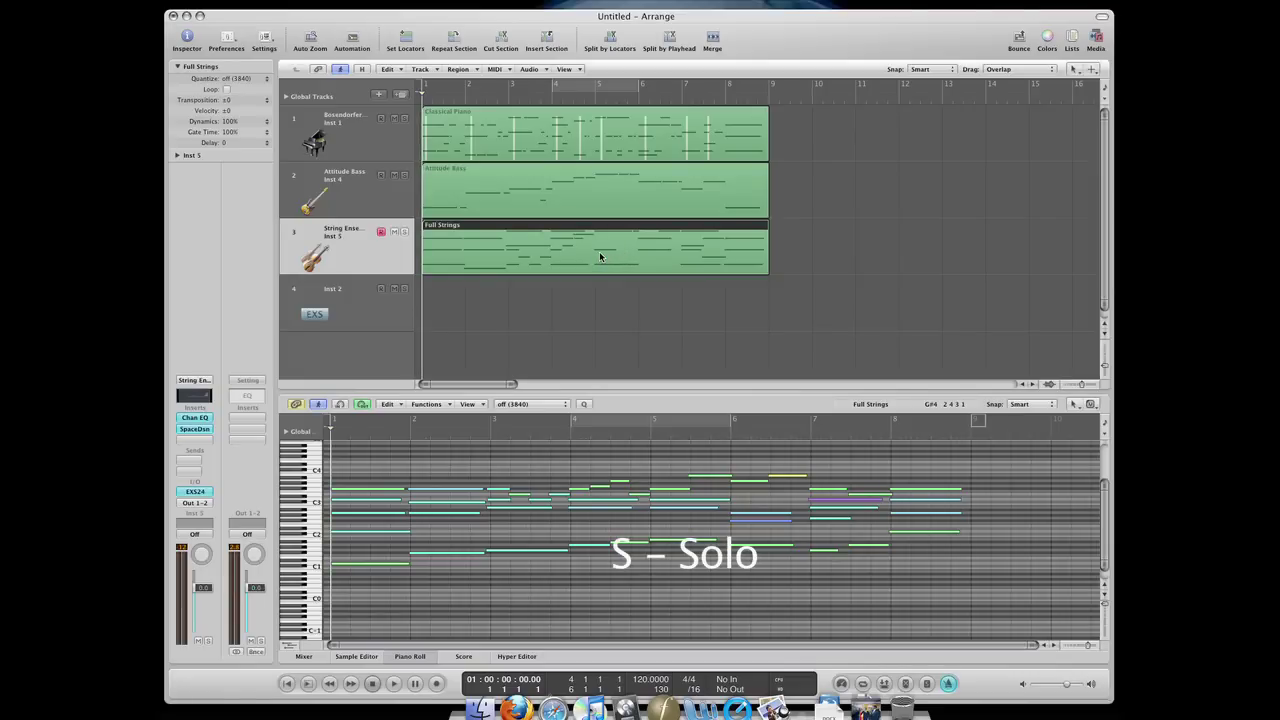
key("s")
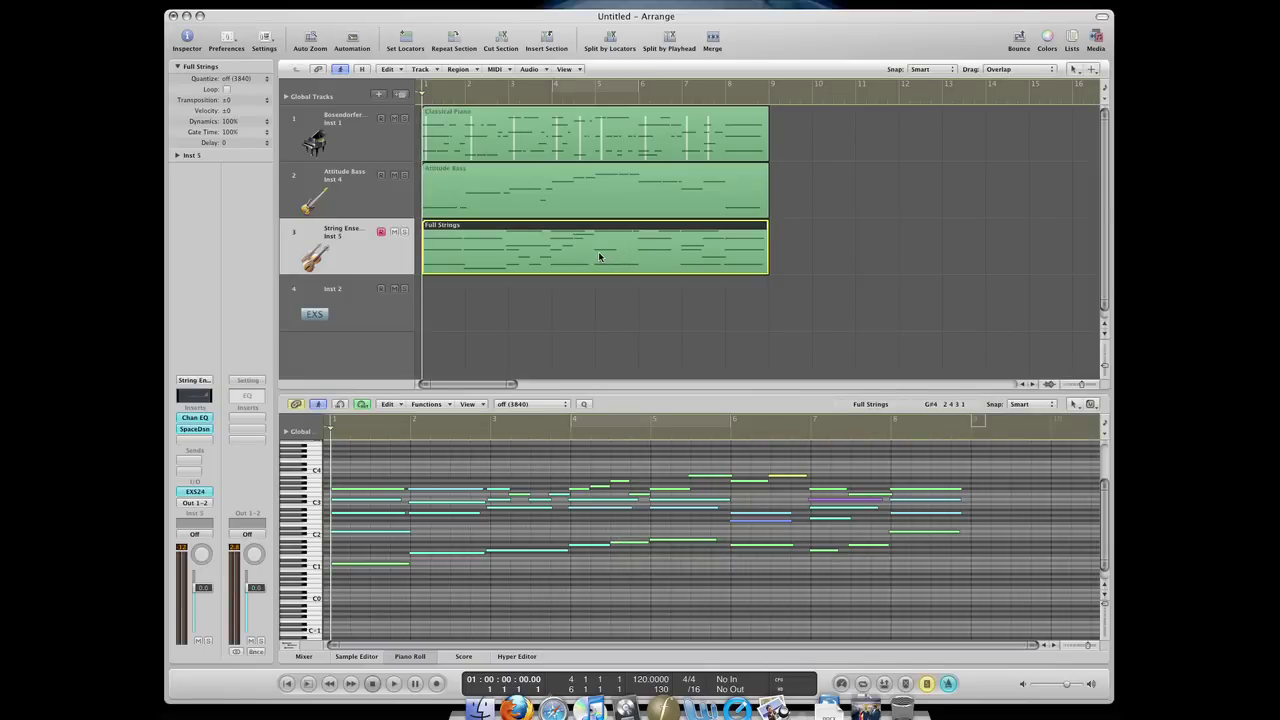
key("space")
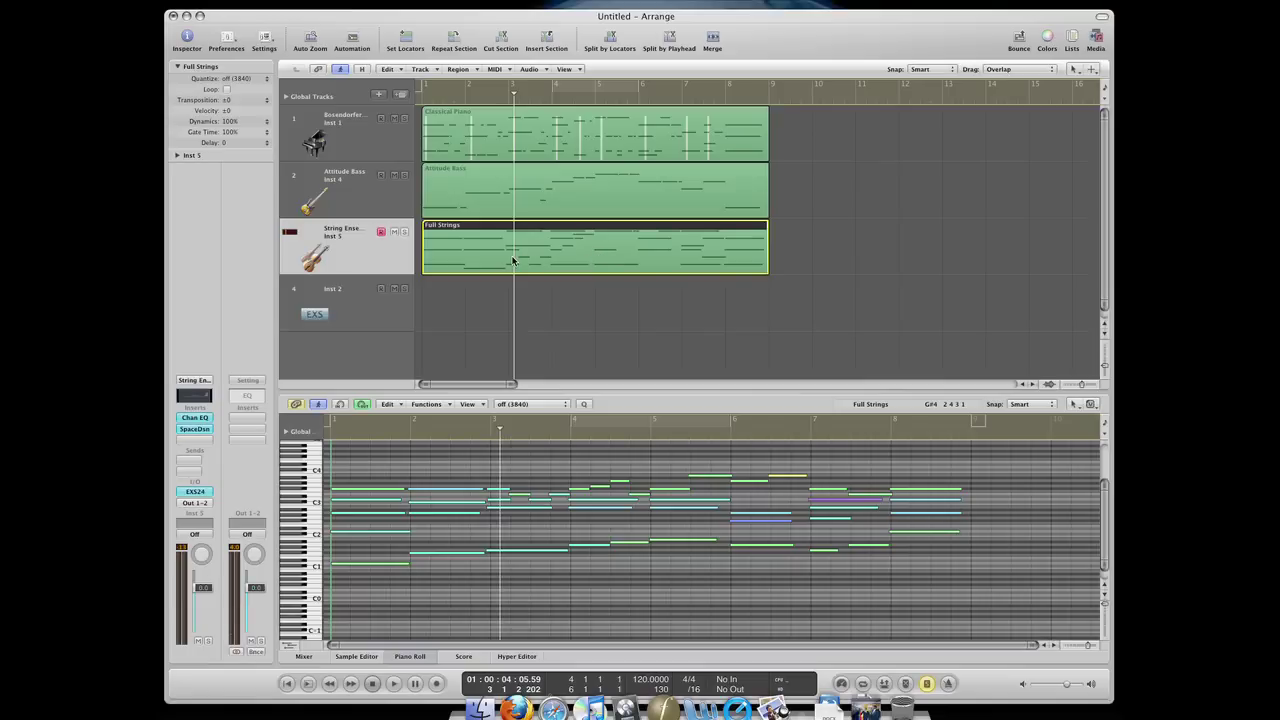
Mute the Full Strings region and play the arrangement, then replay it with cycle on.
key("m")
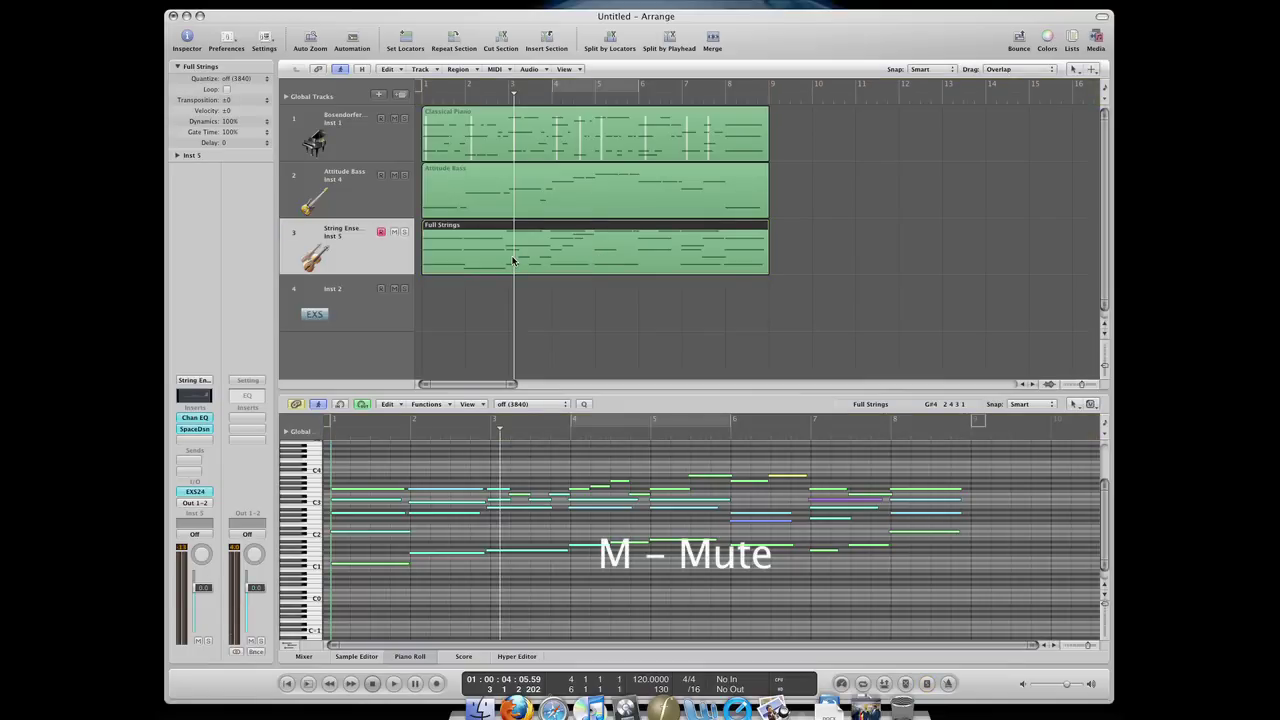
key("Return")
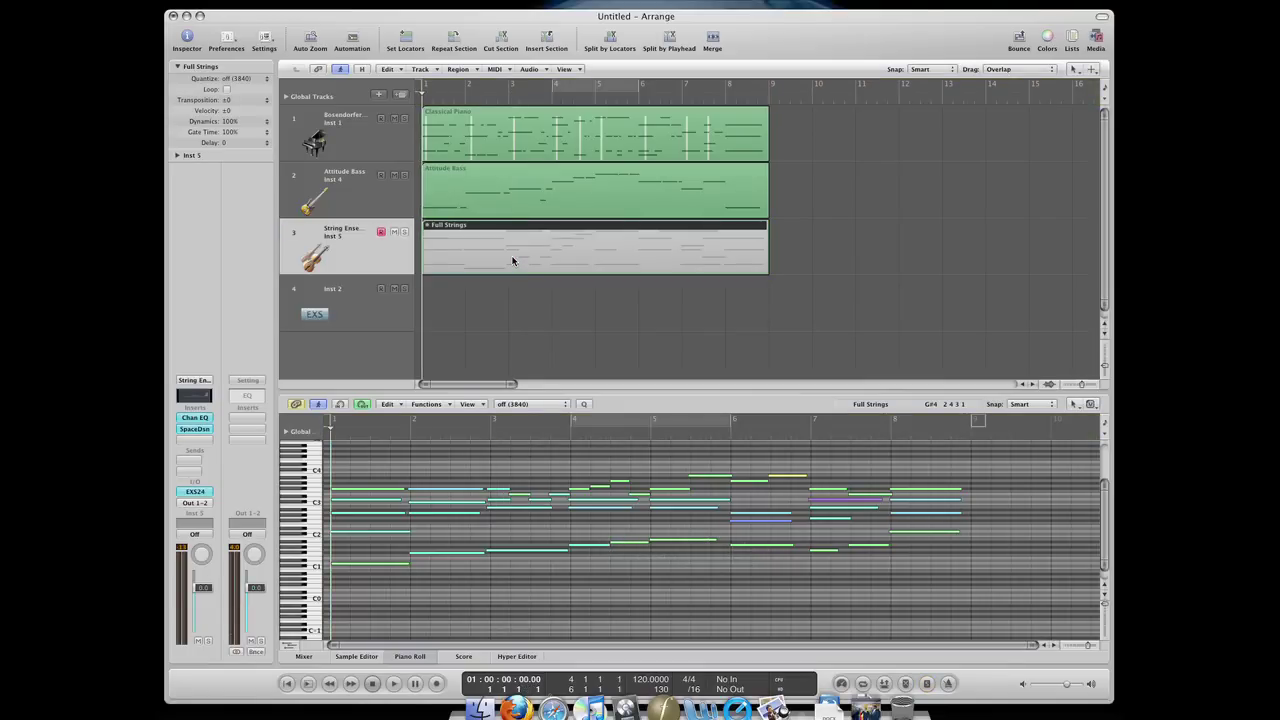
key("space")
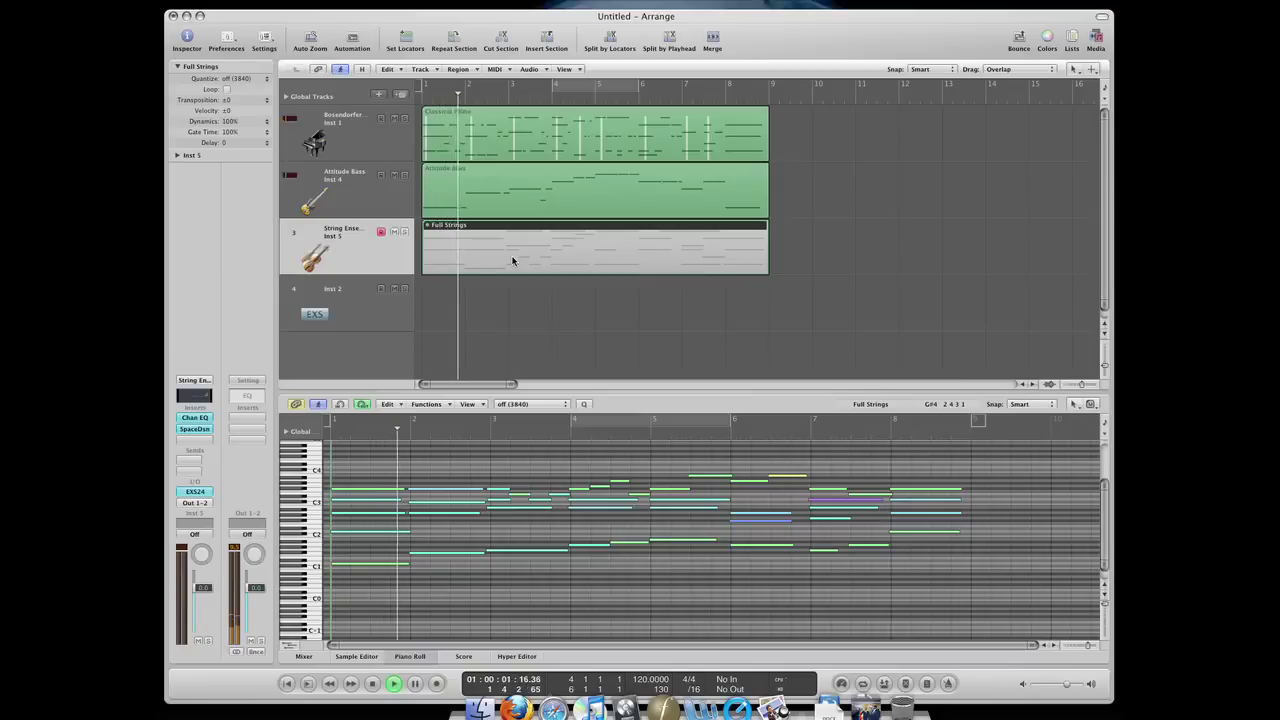
key("space")
key("c")
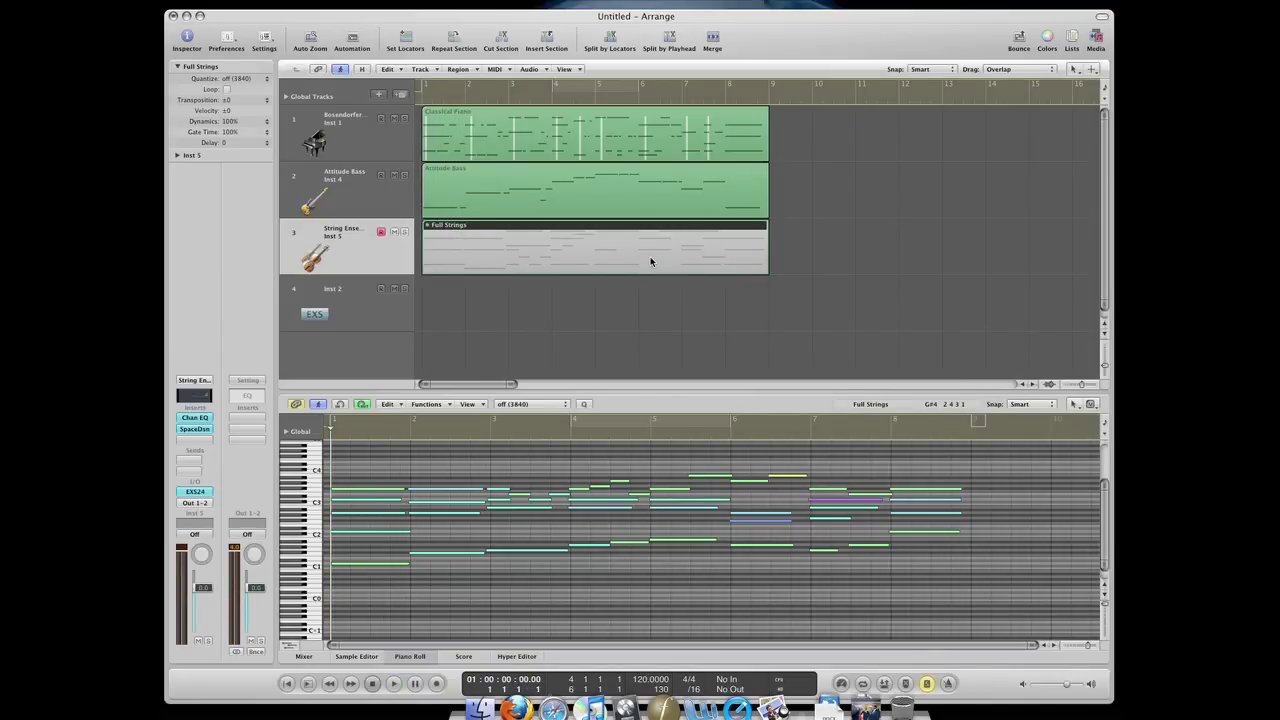
key("space")
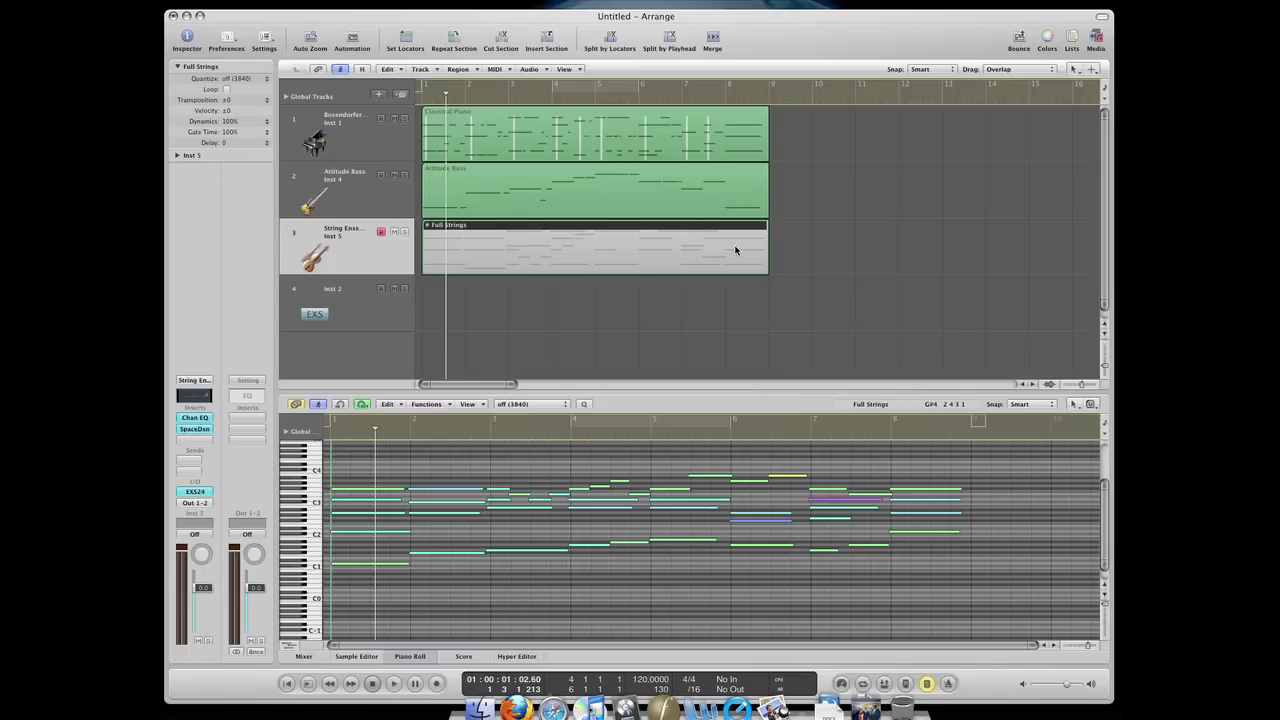
Select the Classical Piano and Full Strings regions together and play the arrangement briefly.
left_click(826, 206)
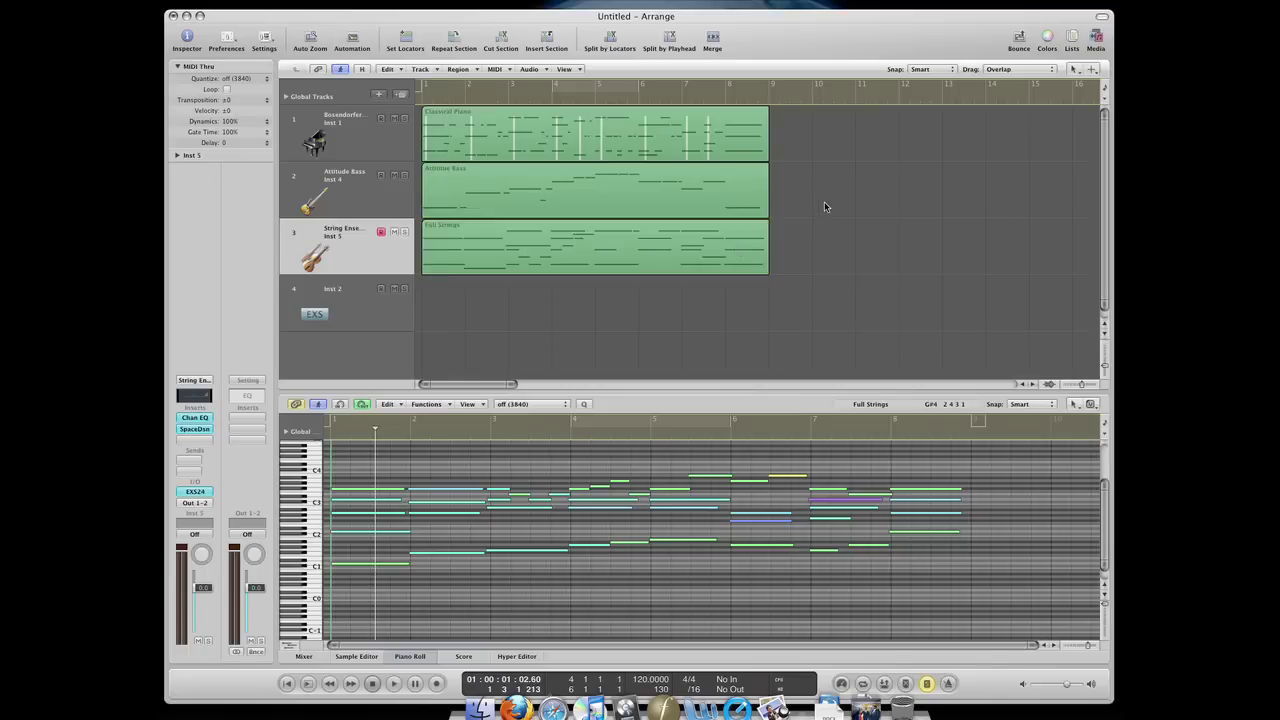
left_click(583, 131)
left_click(585, 241, "shift")
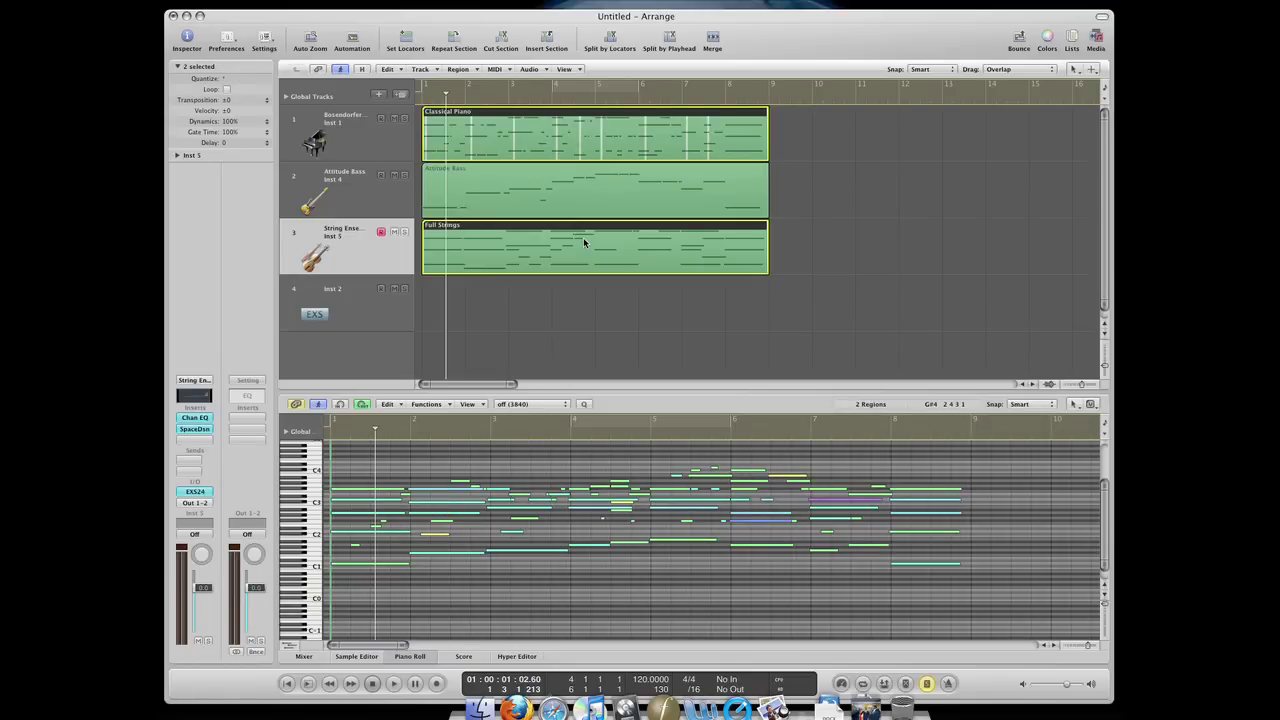
key("space")
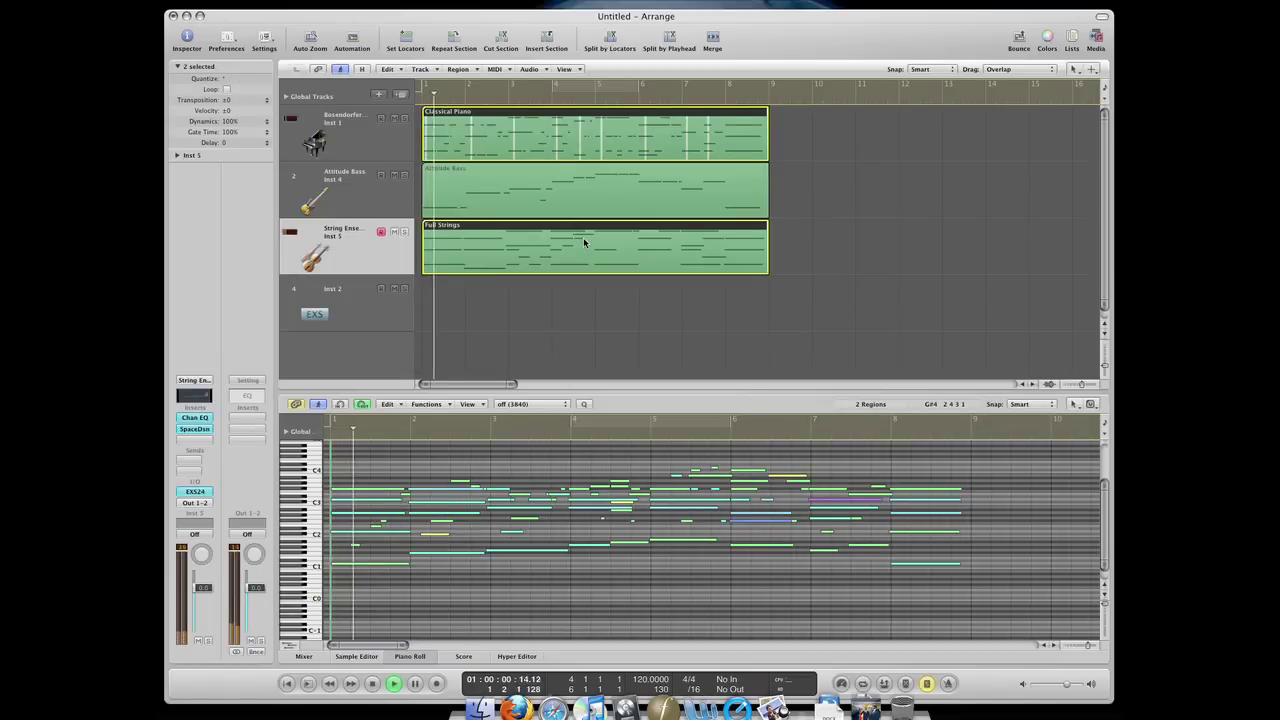
key("space")
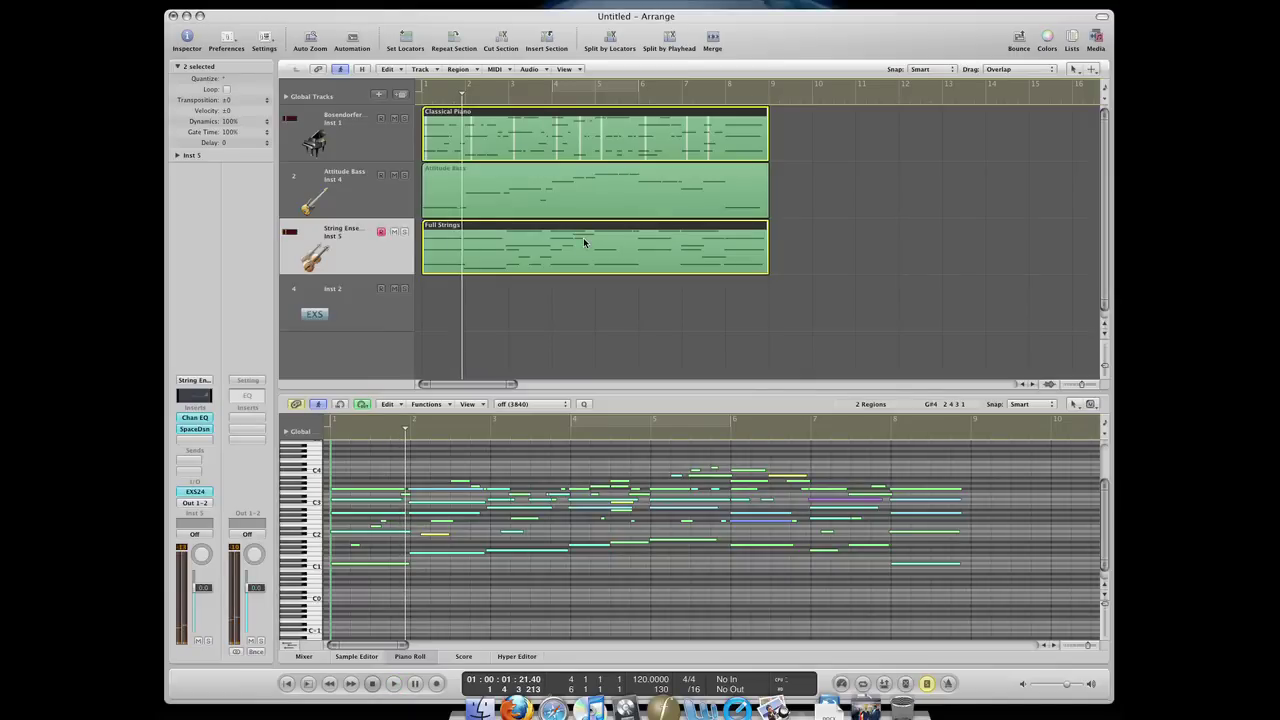
Toggle Full Strings, Attitude Bass and Classical Piano in and out of the selection, then play from bar 1.
left_click(712, 243, "shift")
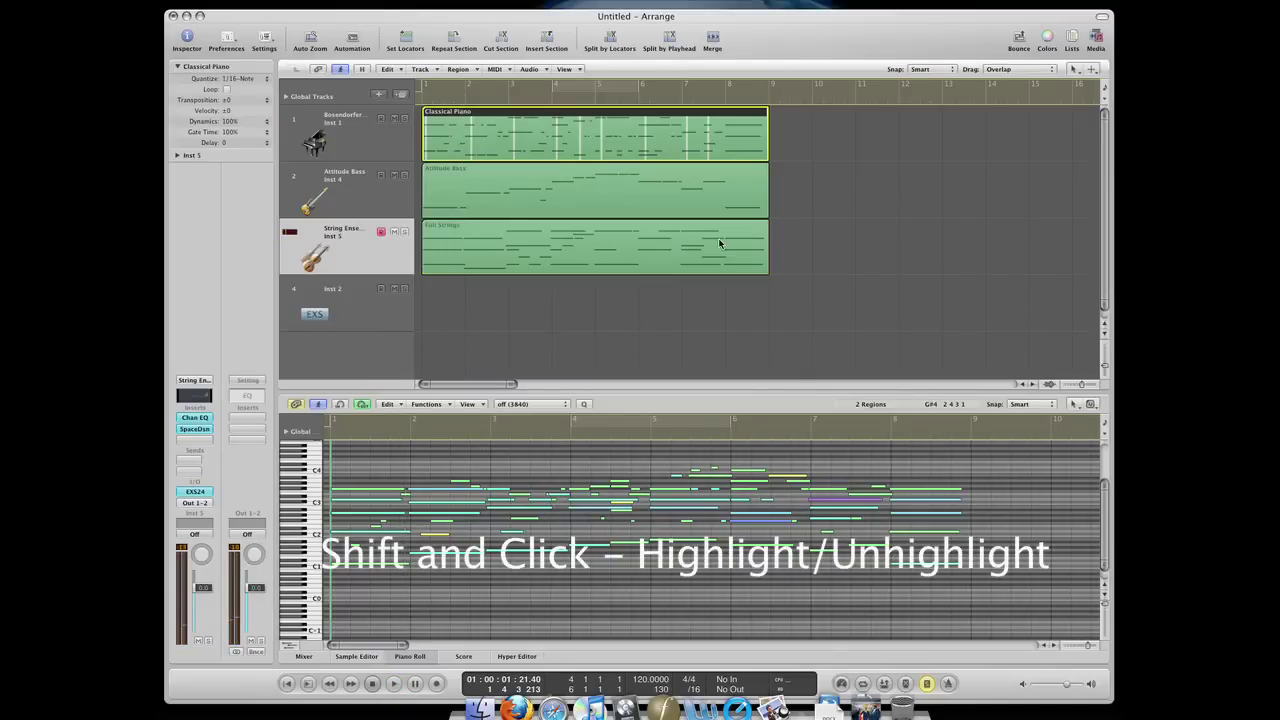
left_click(713, 190)
left_click(714, 229)
left_click(702, 196)
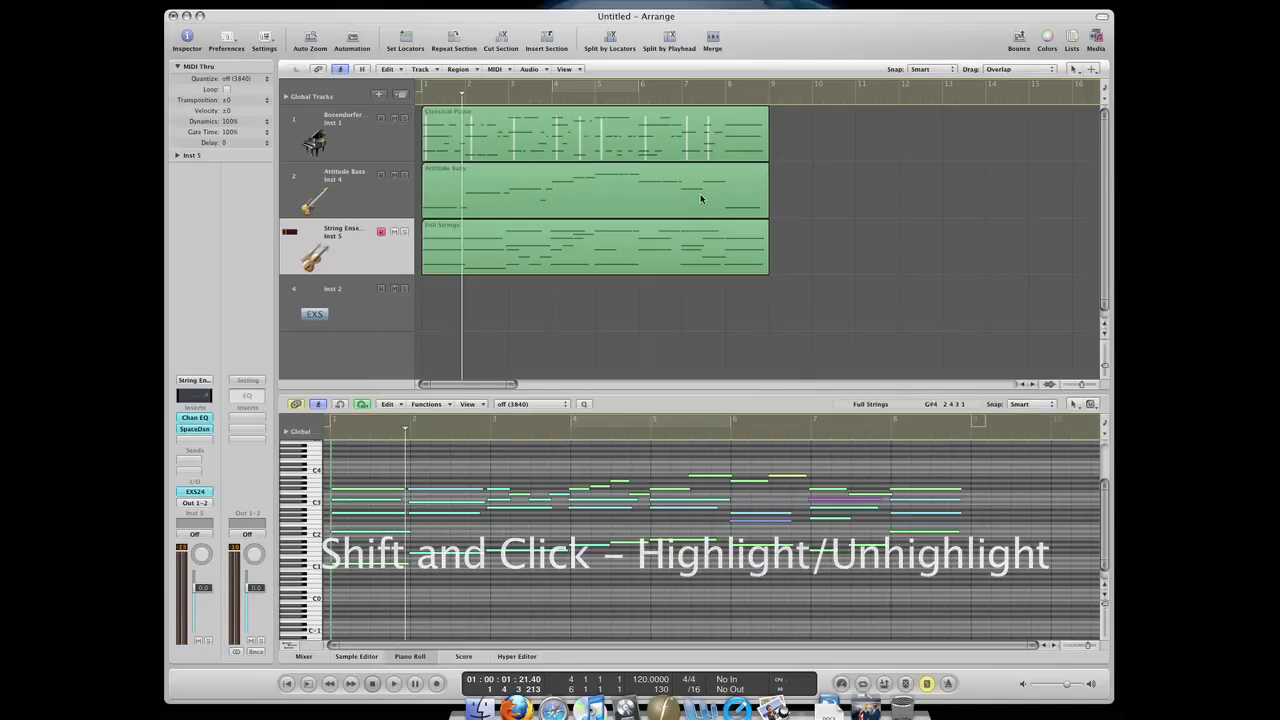
left_click(707, 135, "shift")
left_click(709, 186, "shift")
left_click(709, 143, "shift")
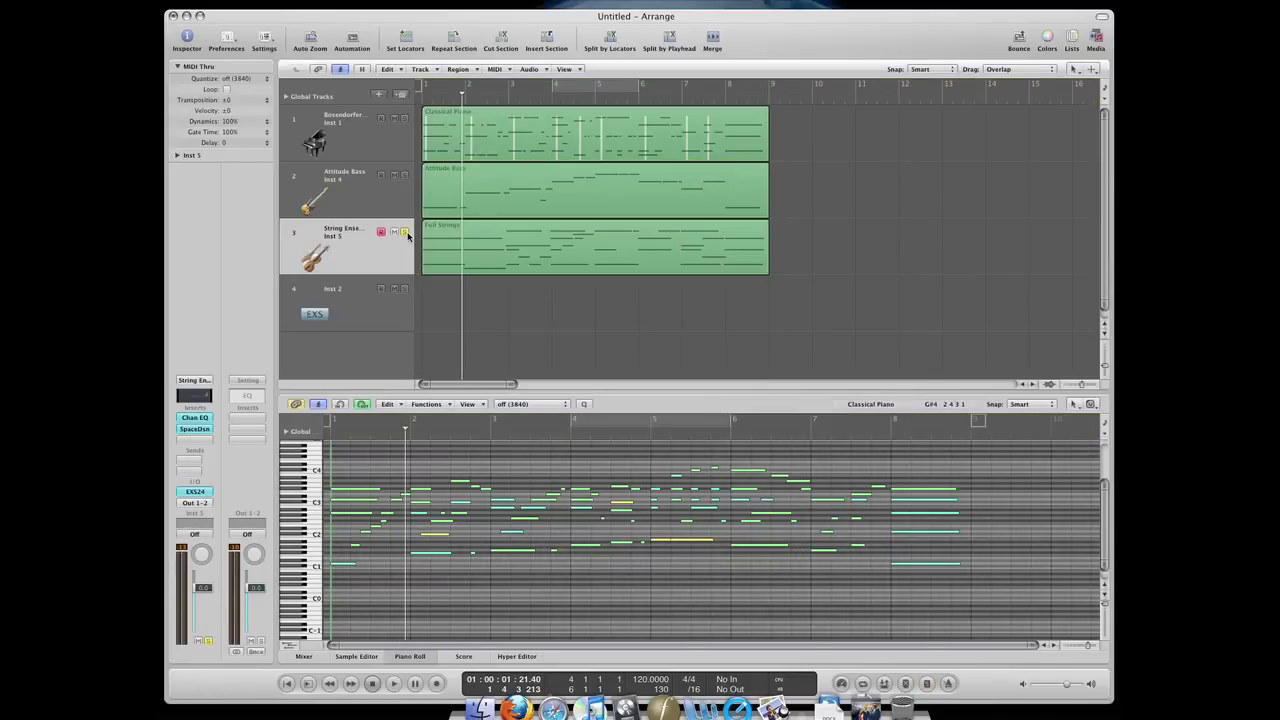
key("space")
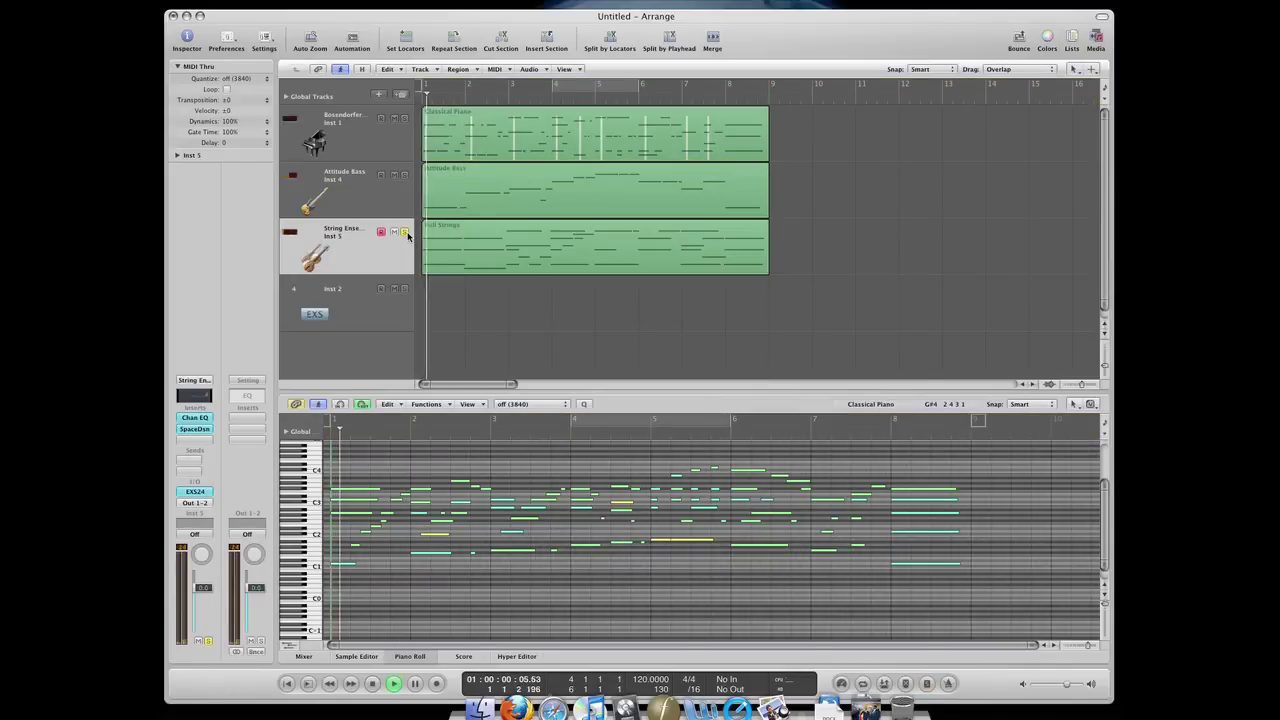
key("space")
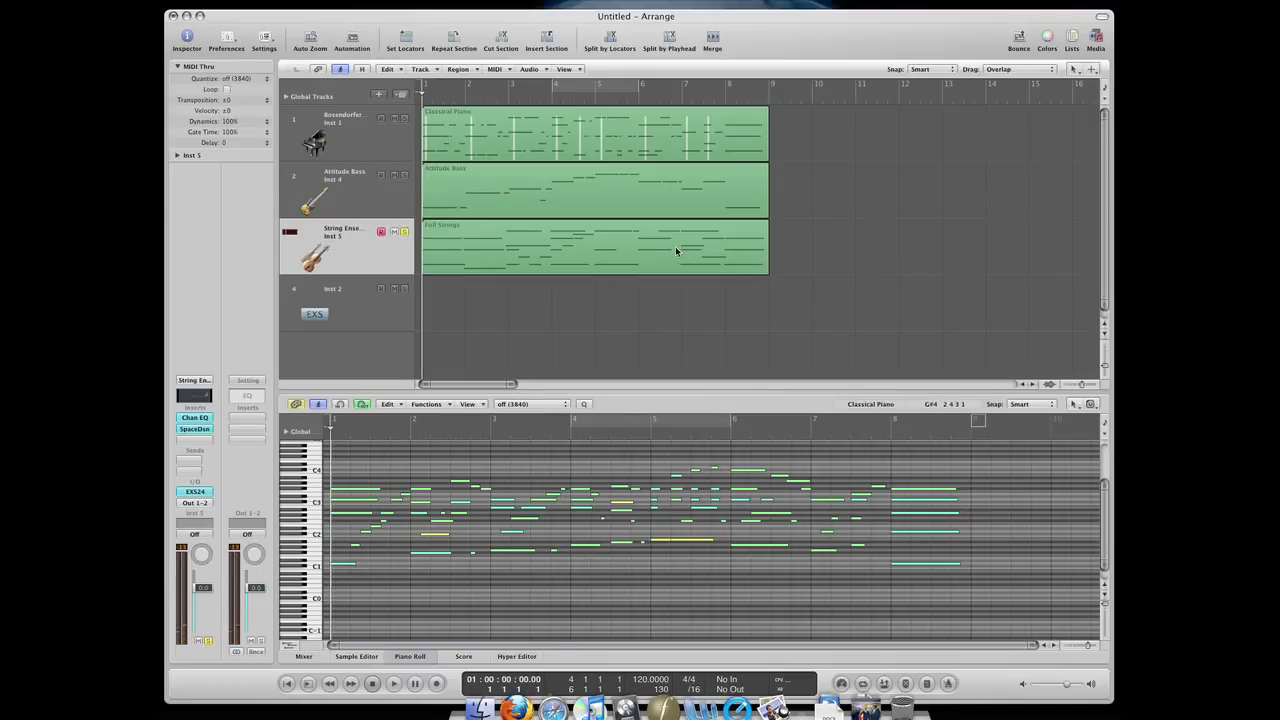
Copy the Full Strings region to just after bar 9 and solo the original region.
left_click(620, 263)
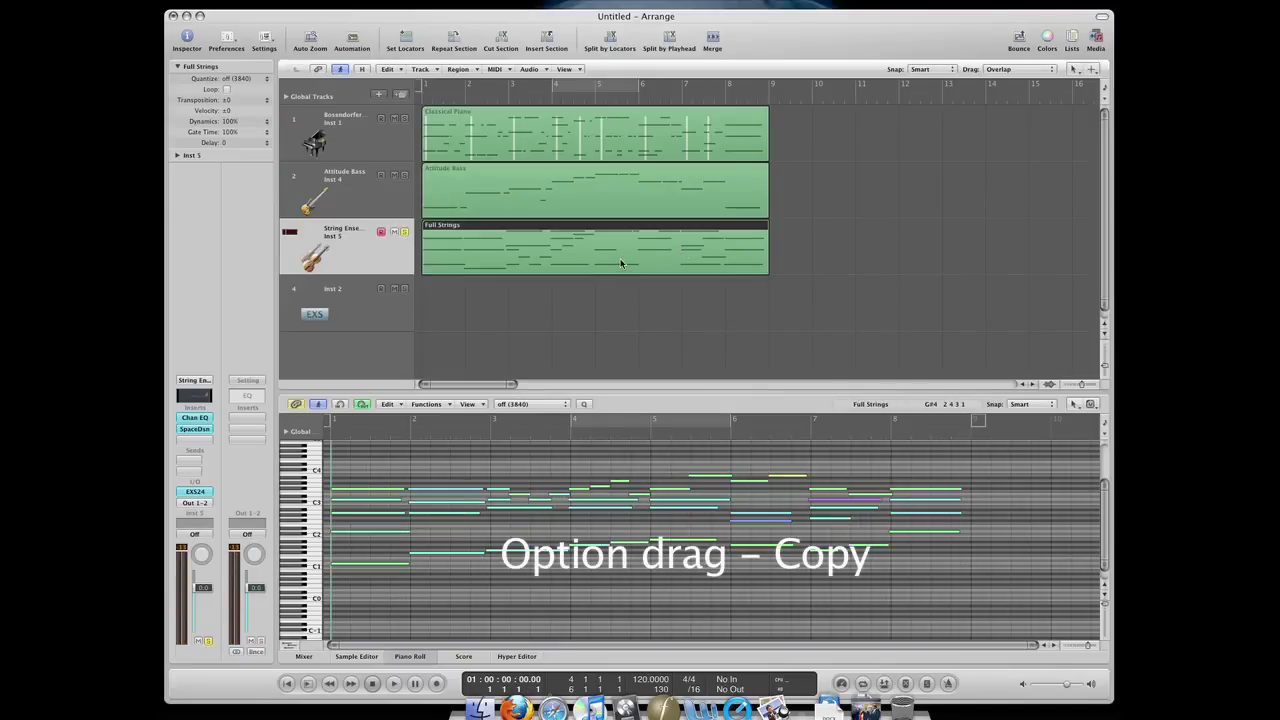
left_click_drag(616, 257, 976, 269)
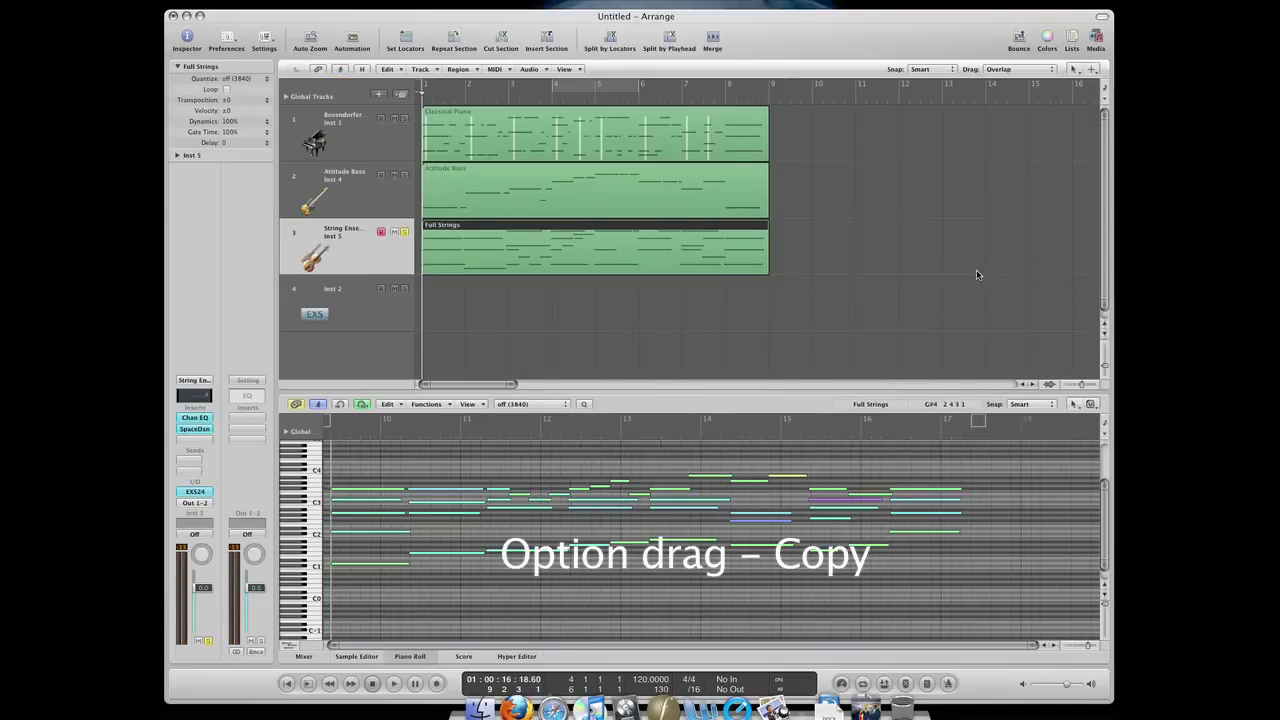
left_click(689, 257)
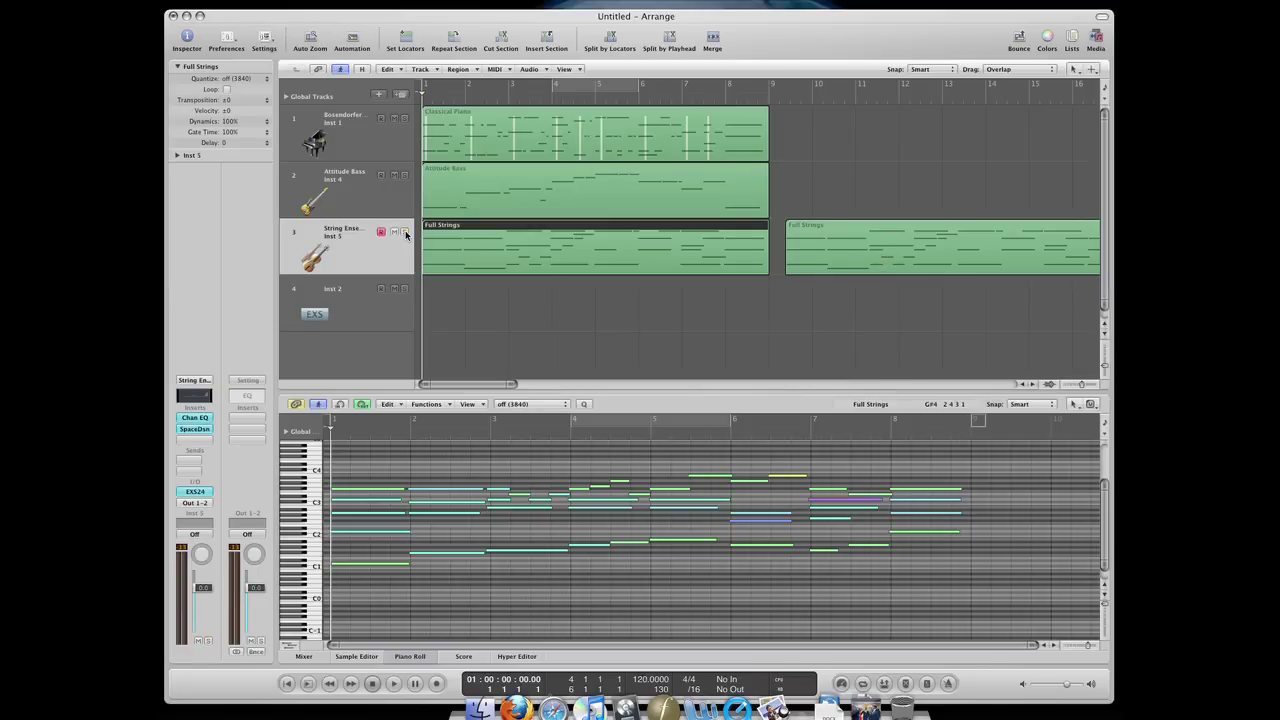
key("s")
Unmute the Attitude Bass region, split Full Strings at bar 5, and mute its second half.
left_click(593, 192)
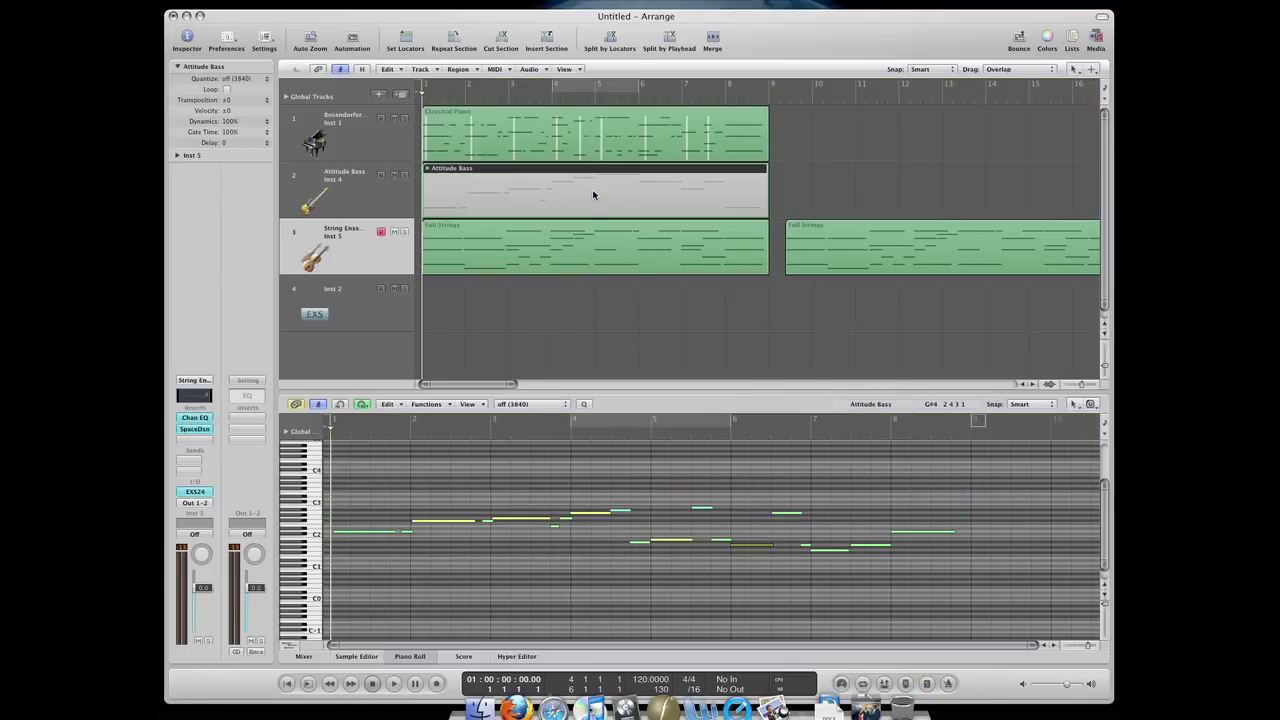
key("m")
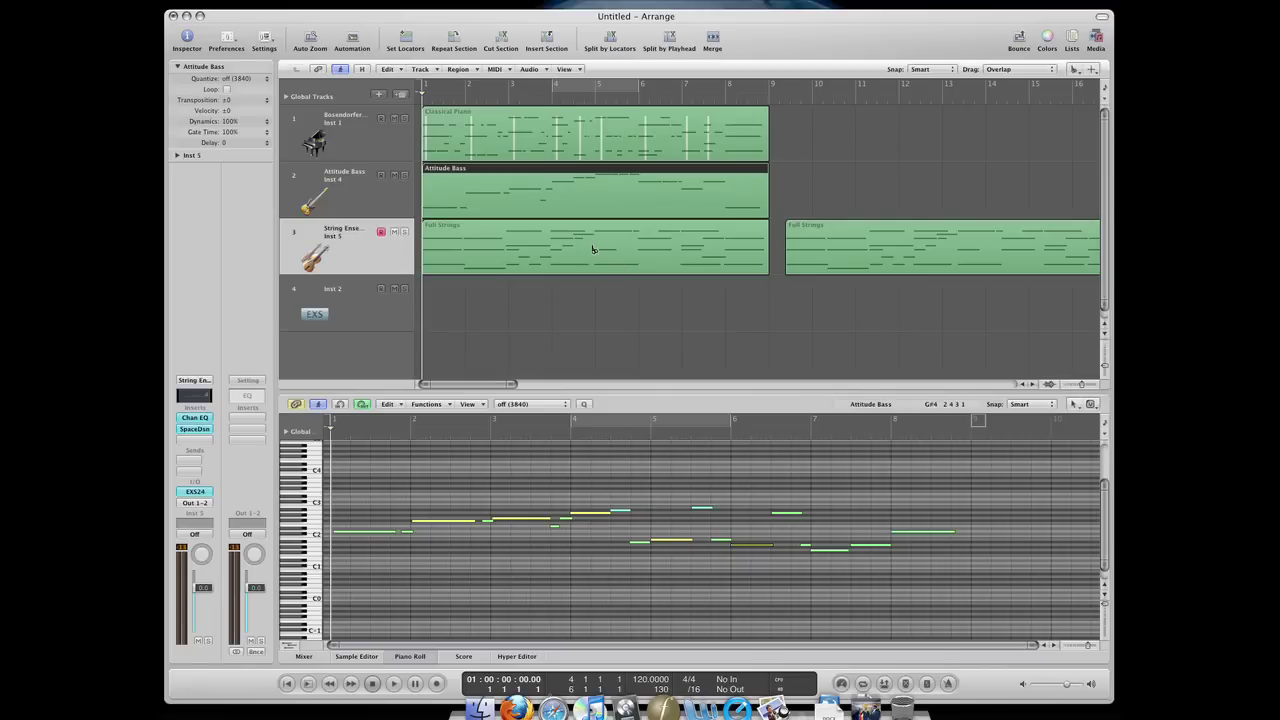
key("super+a")
key("backslash")
left_click(779, 189)
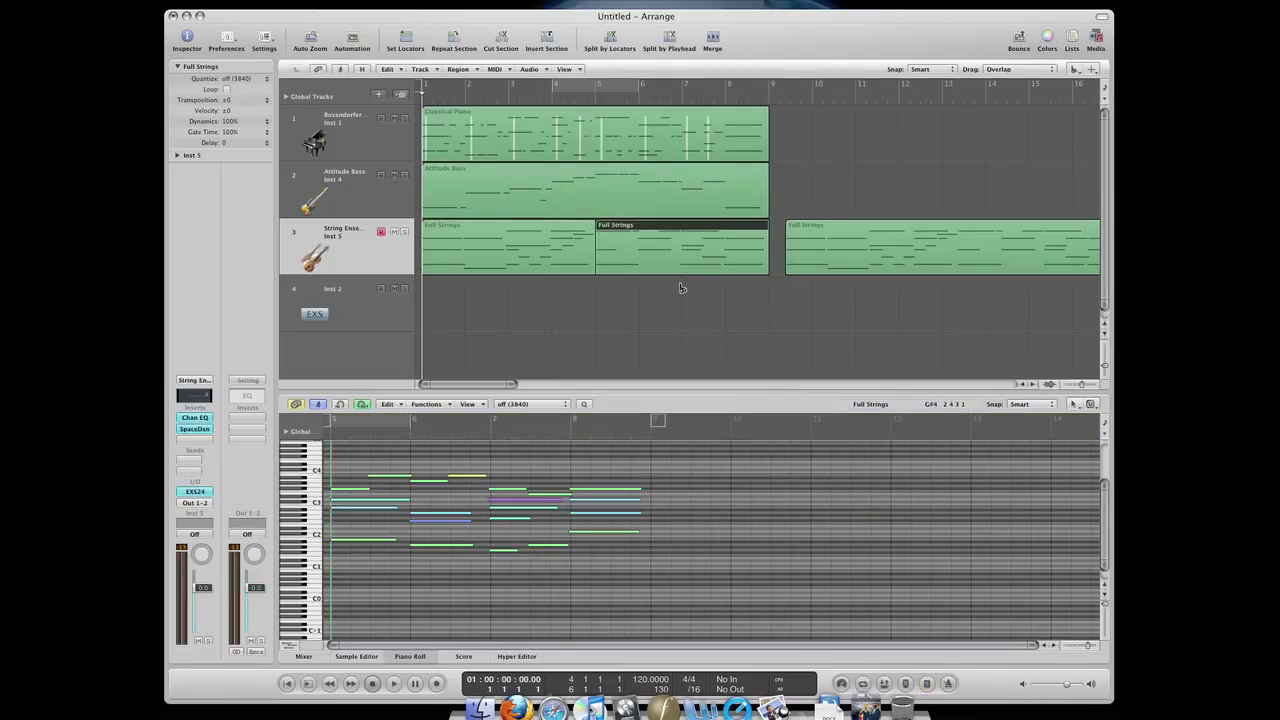
key("m")
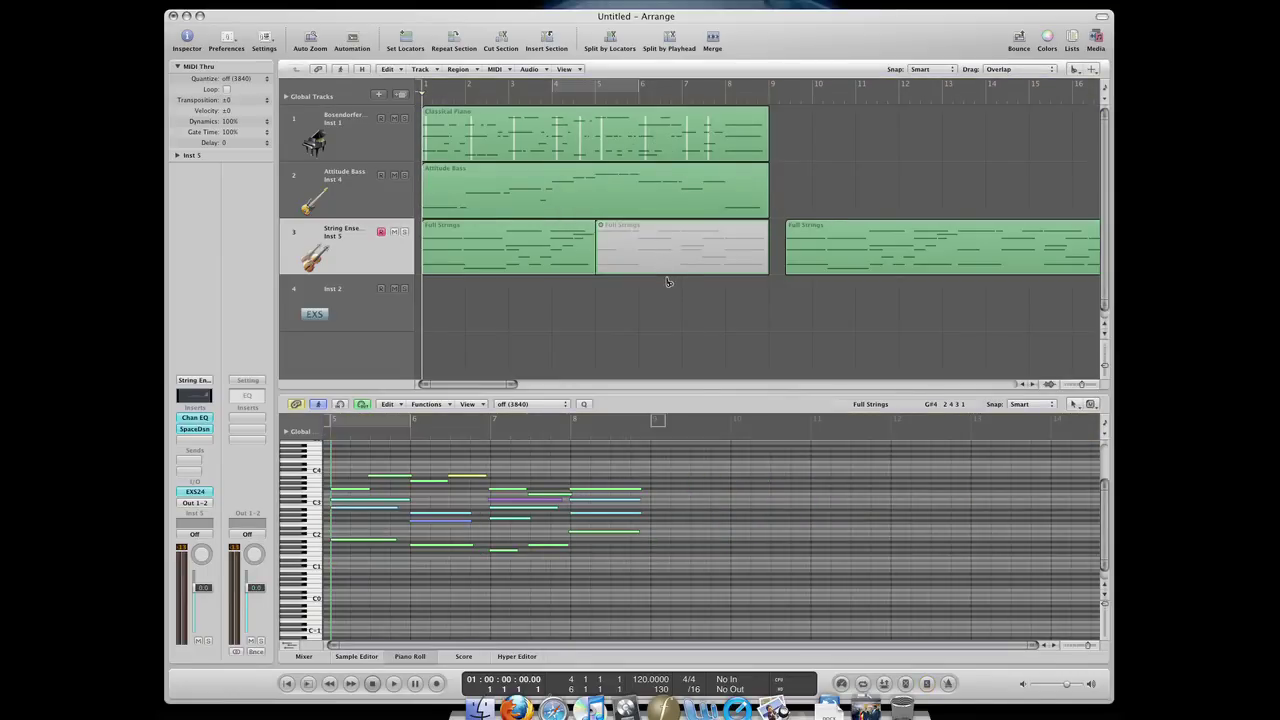
Split the Full Strings copy at bar 11, mute and copy the short piece to Attitude Bass, move the end piece to the piano track.
left_click(665, 266)
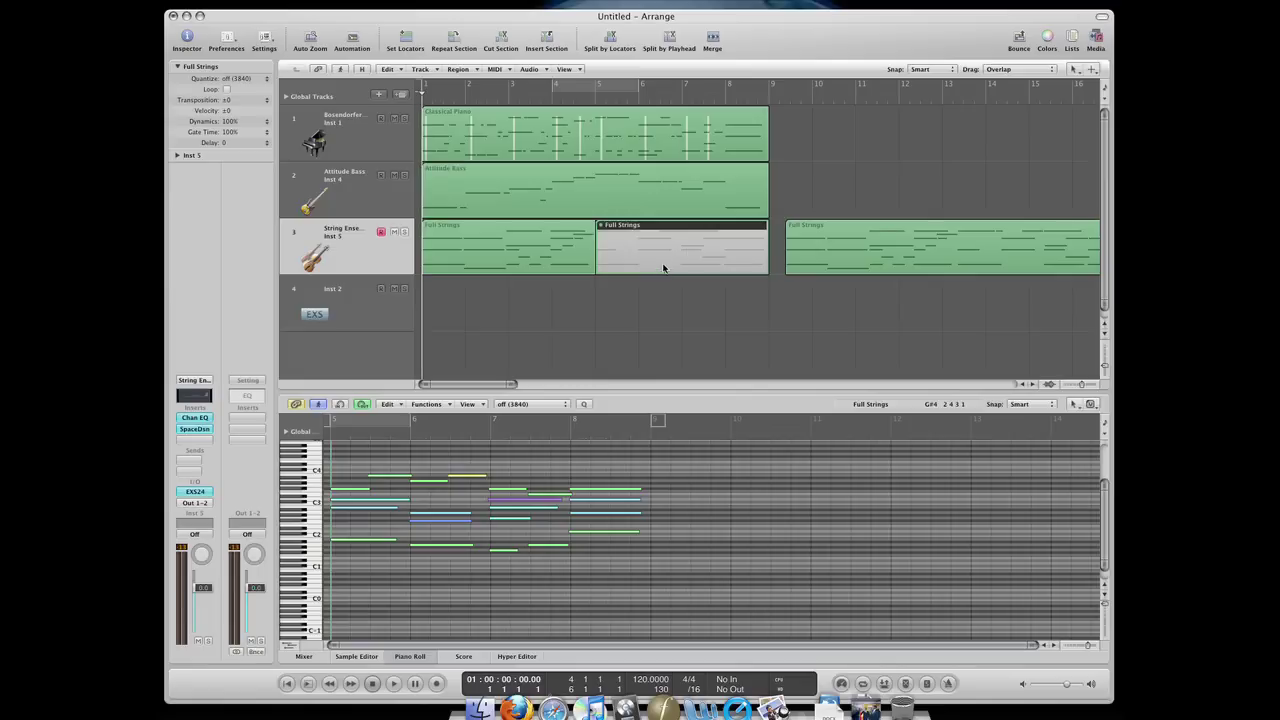
left_click(876, 240)
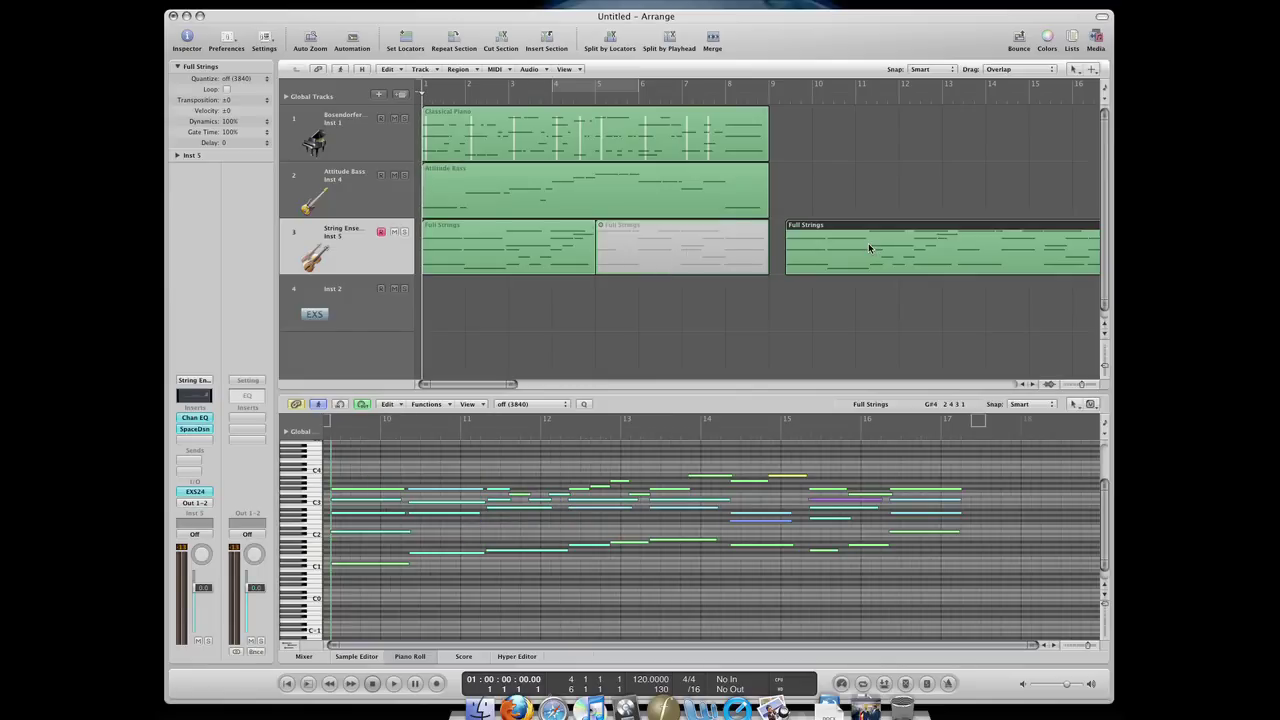
left_click(868, 250)
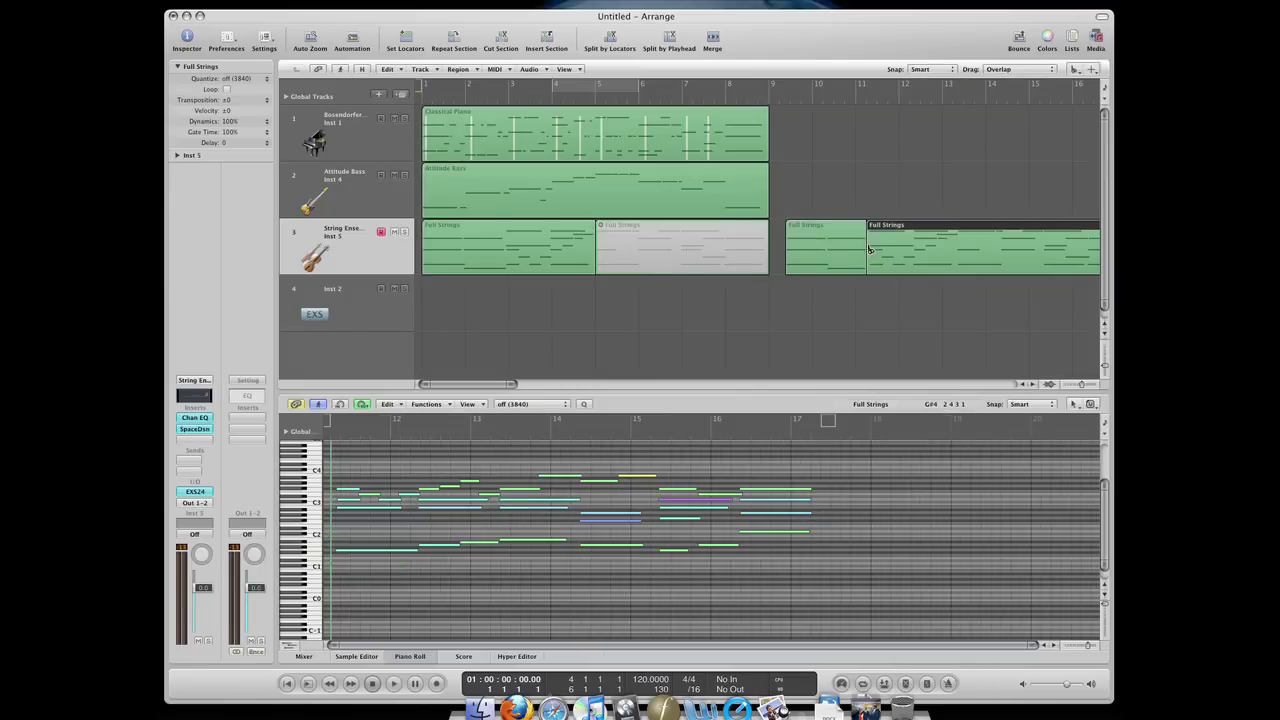
left_click(850, 268)
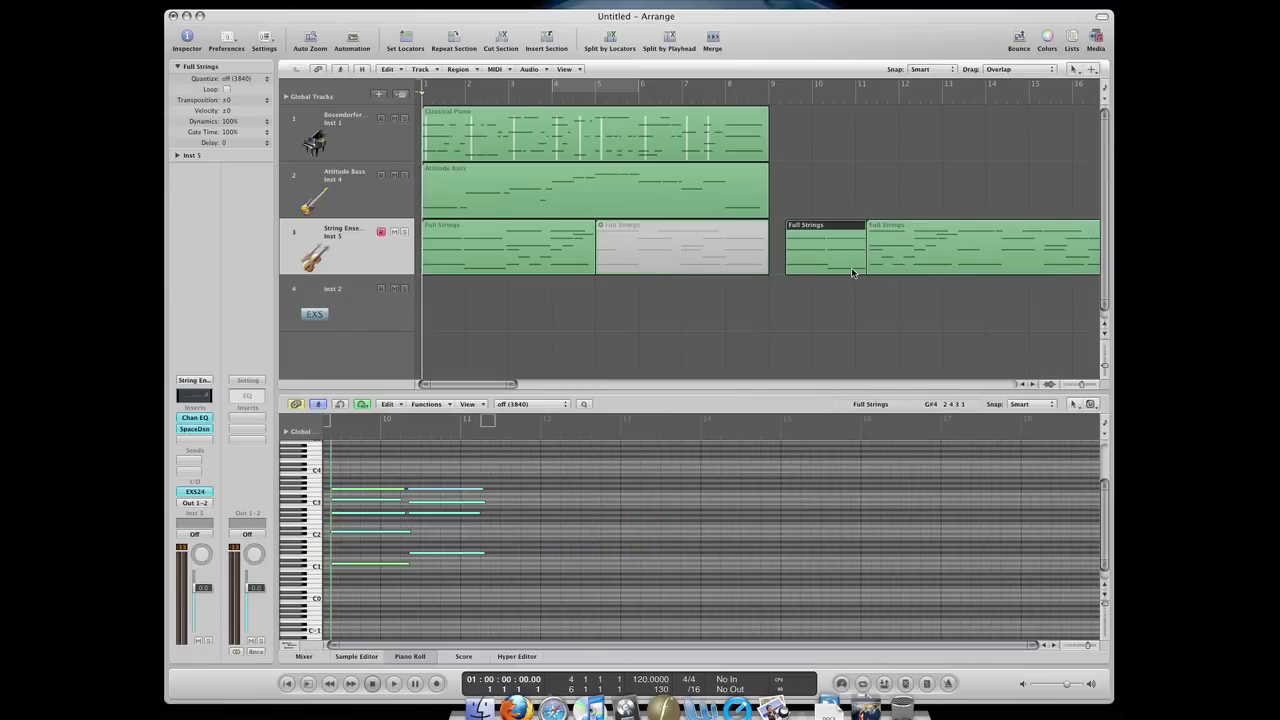
key("ctrl+m")
left_click_drag(841, 238, 841, 204)
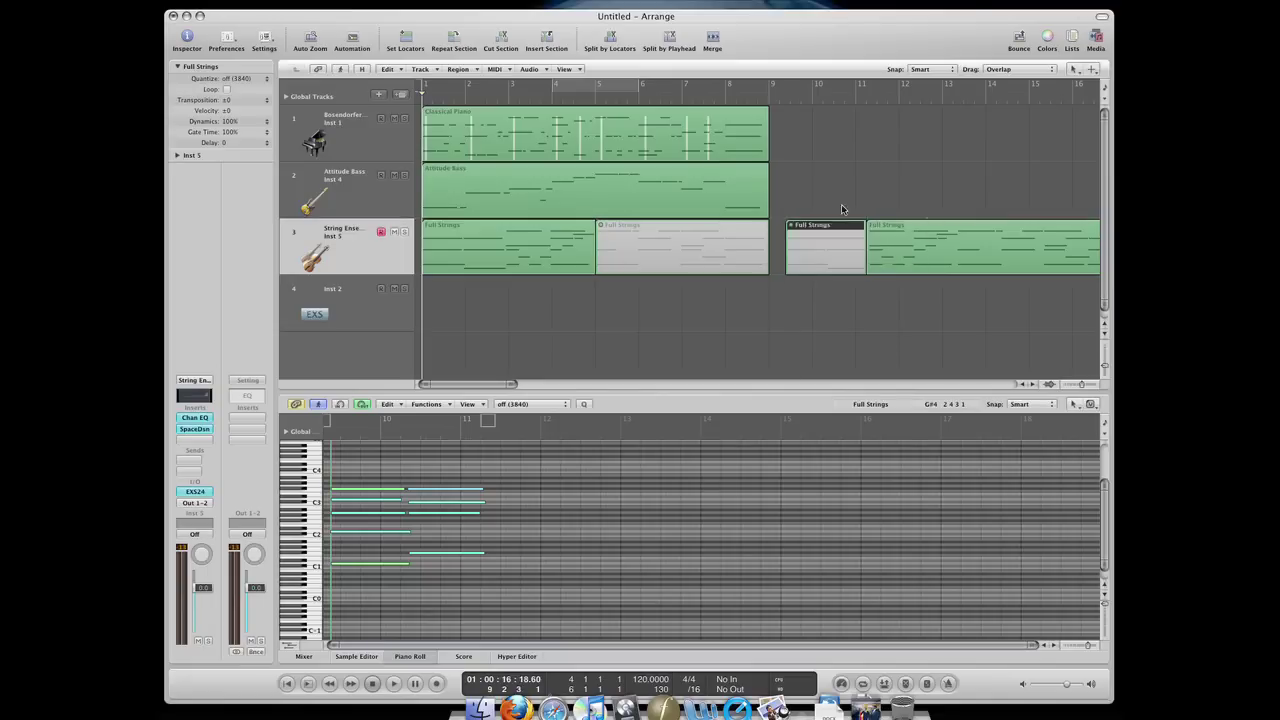
left_click_drag(942, 250, 947, 145)
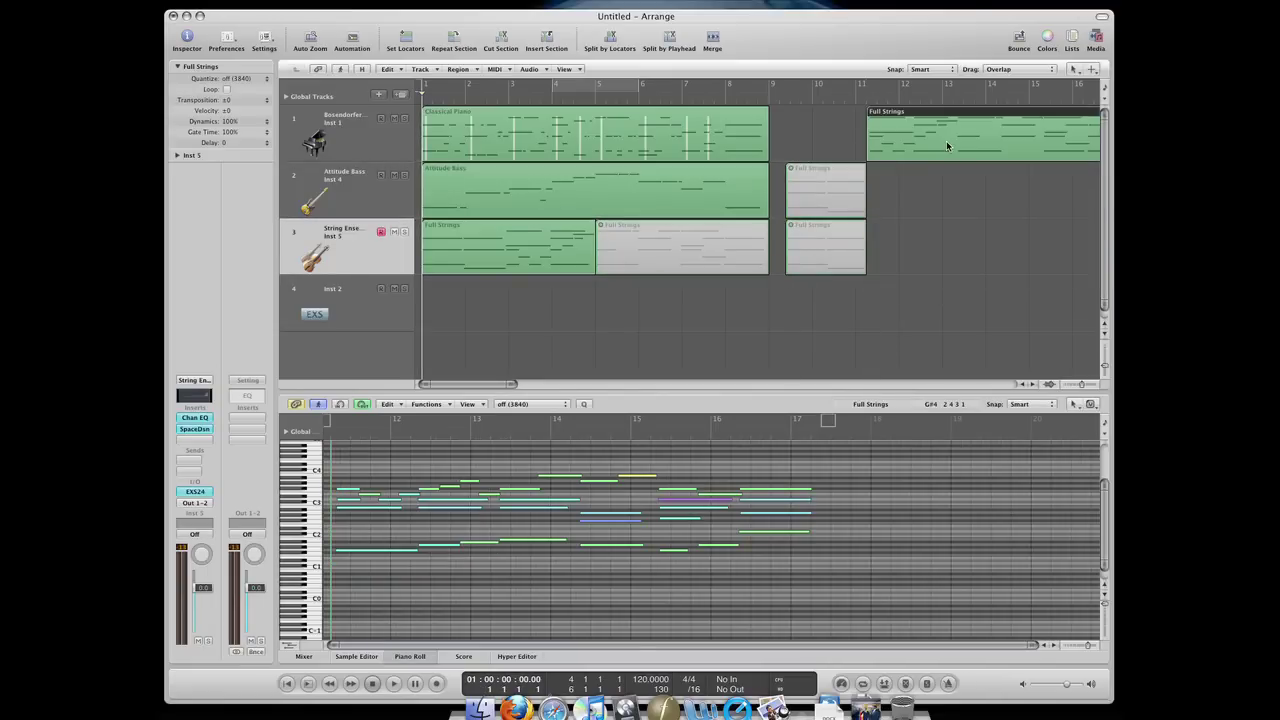
Play the arrangement from bar 11, then stop.
left_click(859, 100)
key("space")
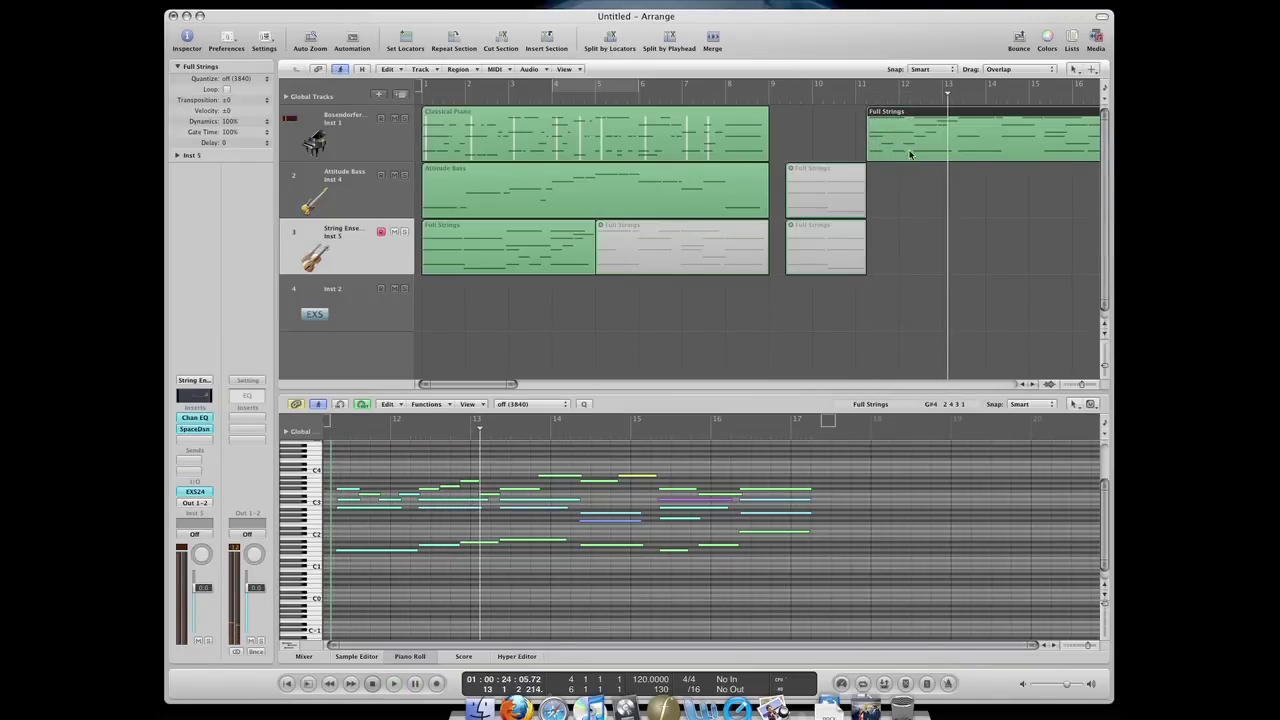
key("space")
Move the end Full Strings piece onto the Attitude Bass track, audition it, then select the regions beyond bar 9.
left_click_drag(907, 147, 912, 172)
key("space")
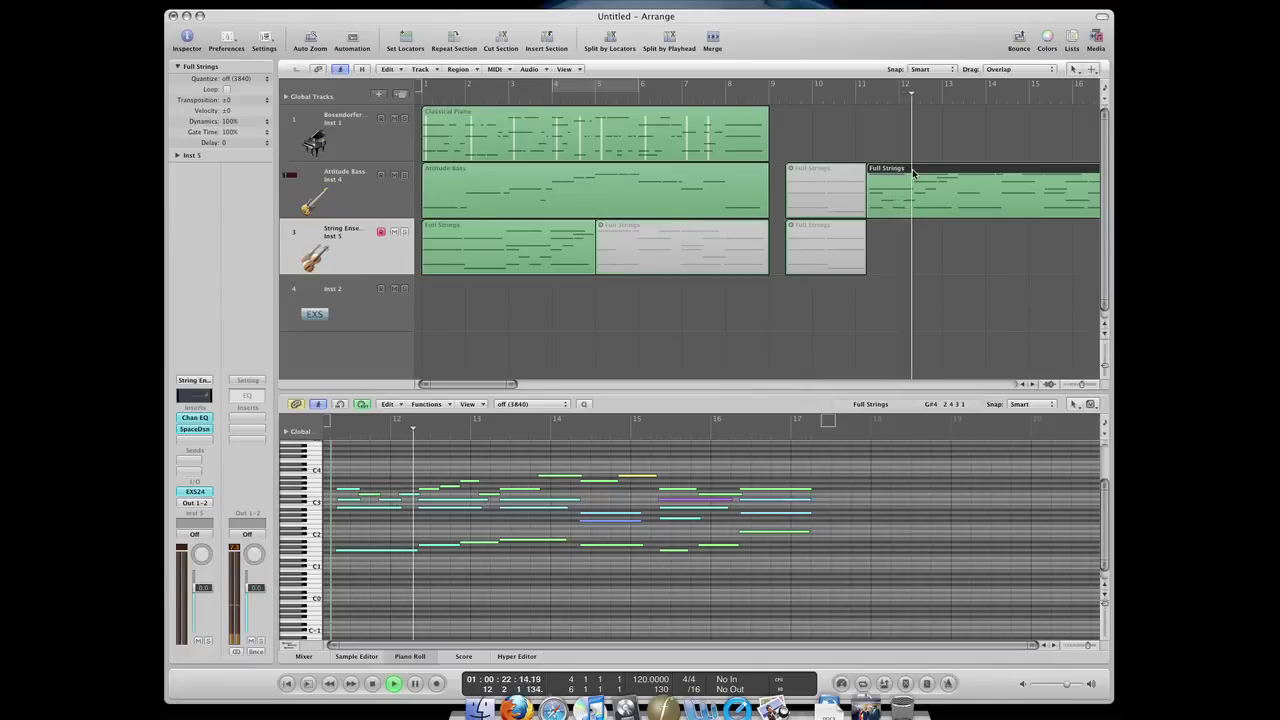
key("space")
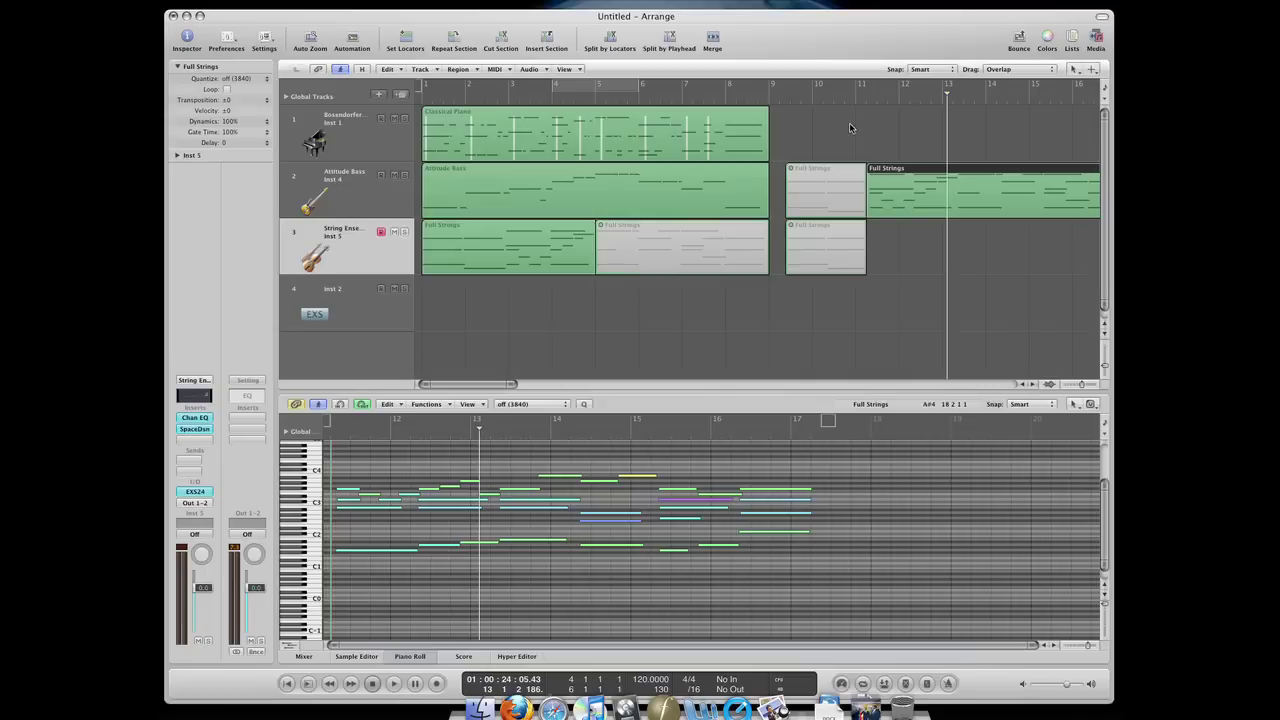
left_click_drag(849, 122, 938, 271)
Delete the regions beyond bar 9, unmute the second Full Strings half, and merge both parts.
key("Delete")
left_click(672, 249)
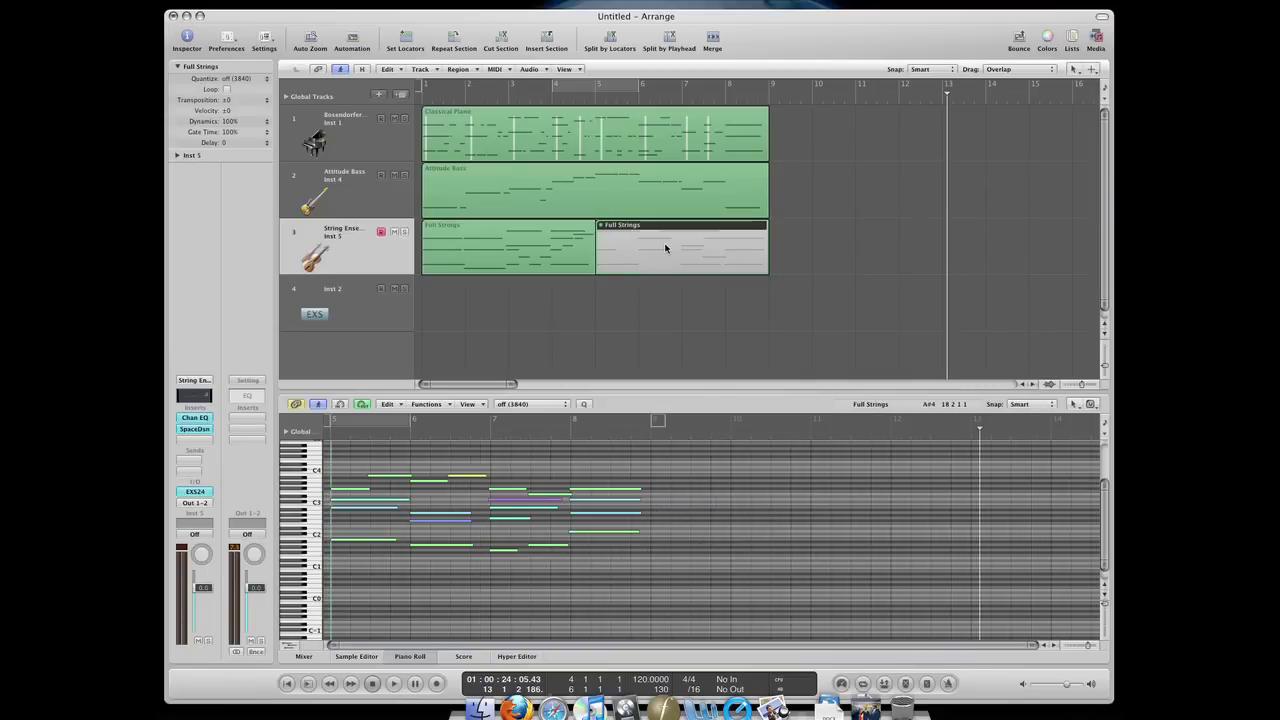
key("m")
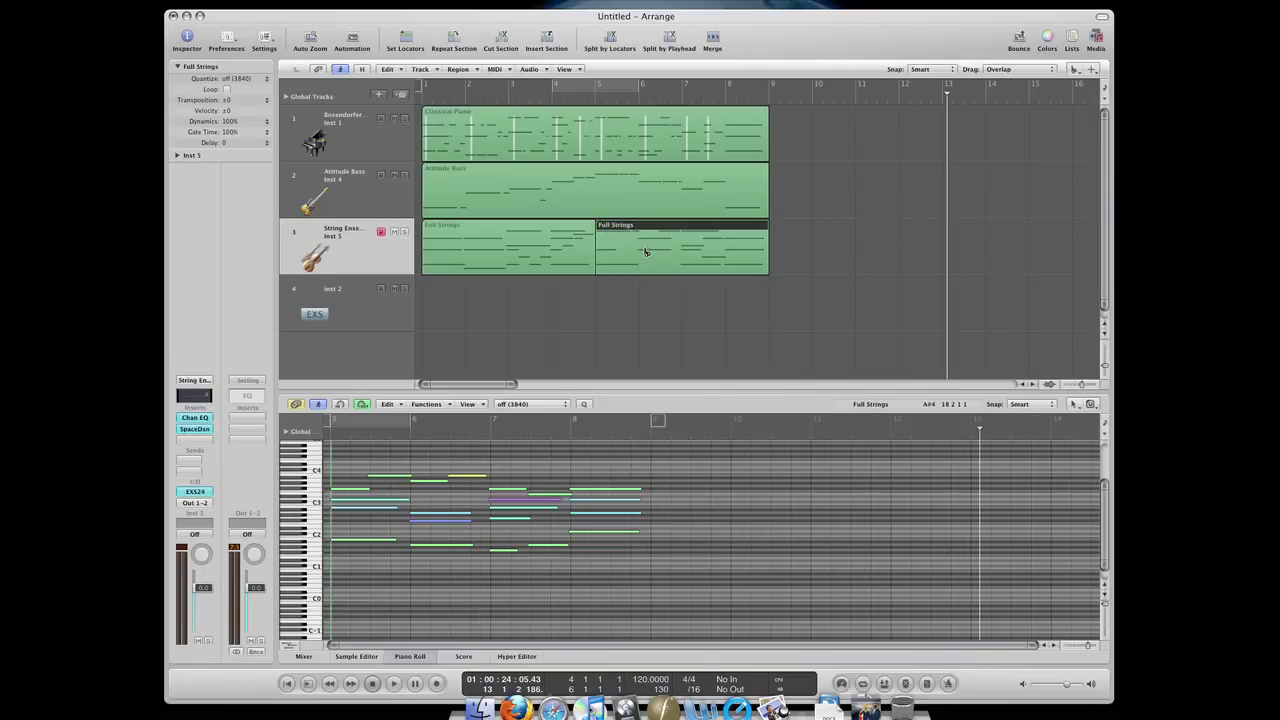
key("Escape")
key("6")
left_click(562, 270)
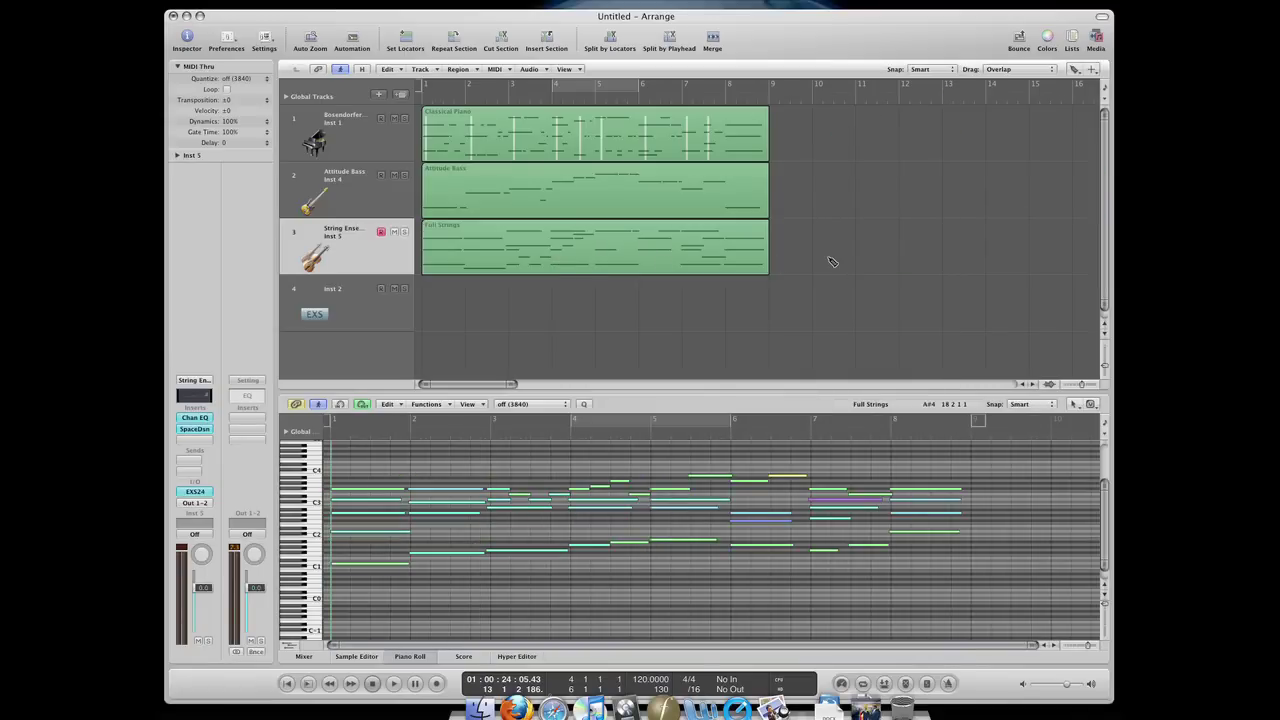
Remove the EXS24 instrument from the Inst 2 track.
left_click(357, 312)
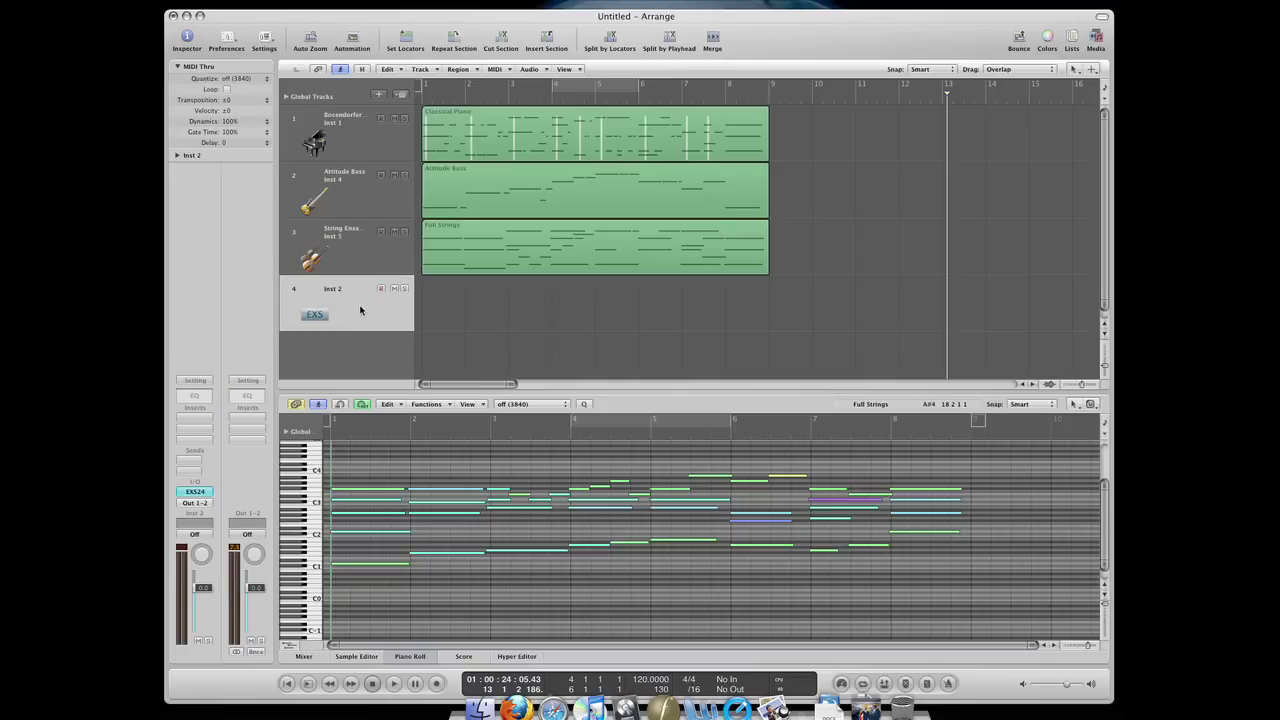
left_click(380, 320)
scroll(490, 321, "down", 1)
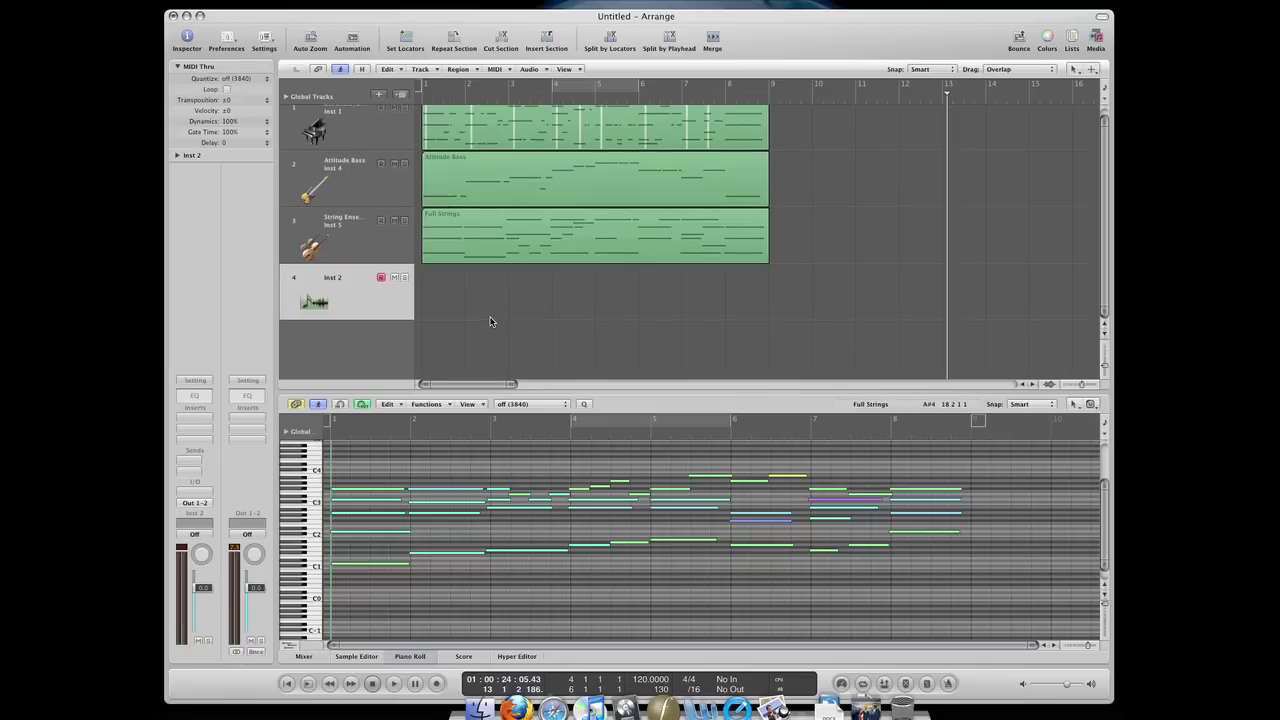